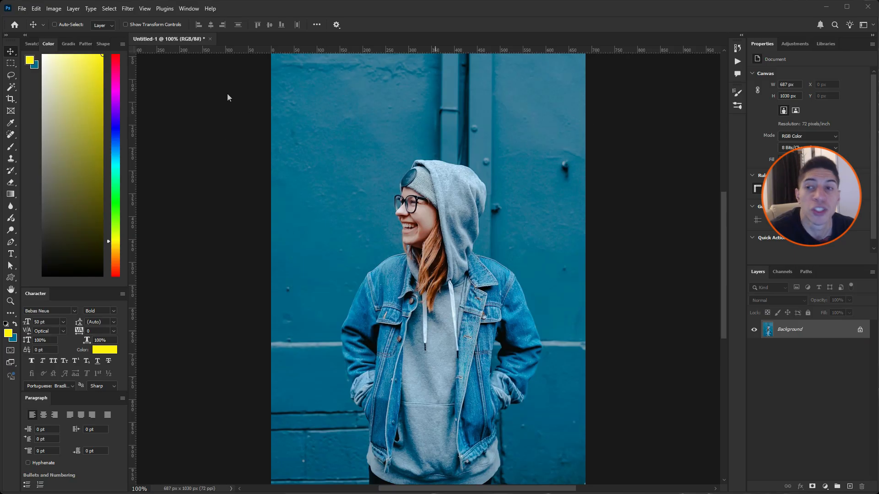
Step: Switch the foreground colour controls from the Hue Cube to RGB Sliders
{"action": "left_click", "coordinate": [188, 8]}
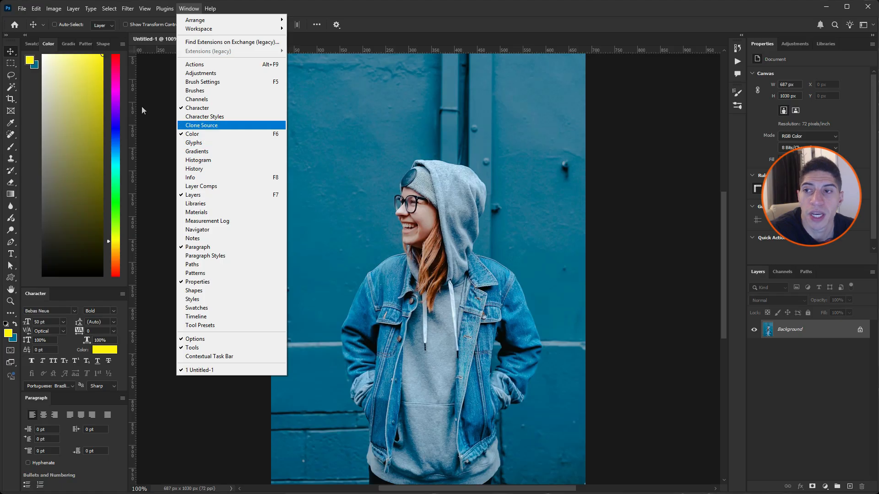
{"action": "left_click", "coordinate": [55, 46]}
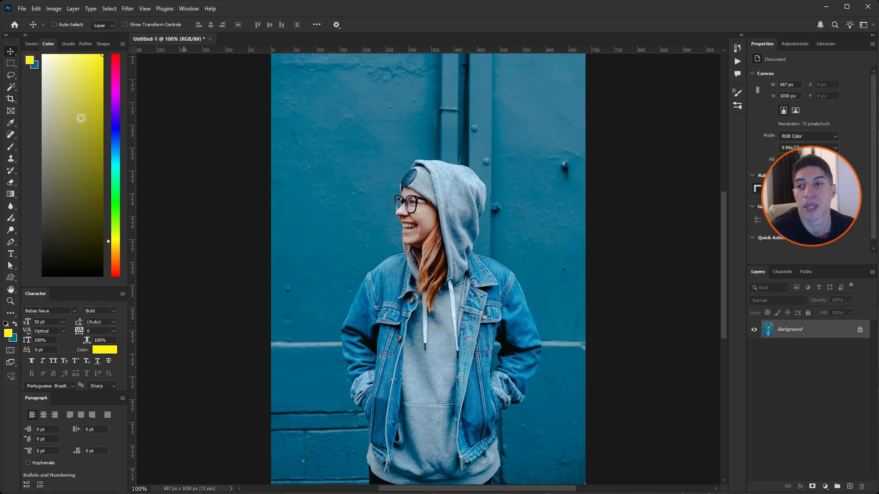
{"action": "left_click", "coordinate": [123, 45]}
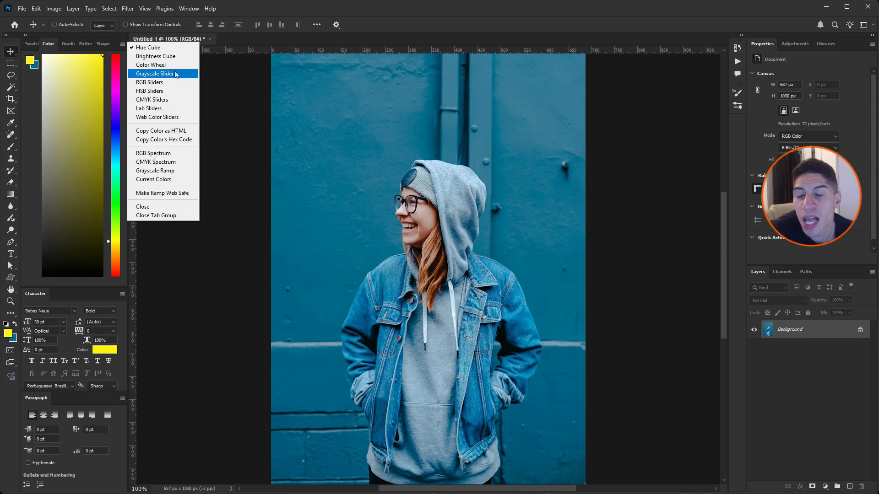
{"action": "left_click", "coordinate": [150, 84]}
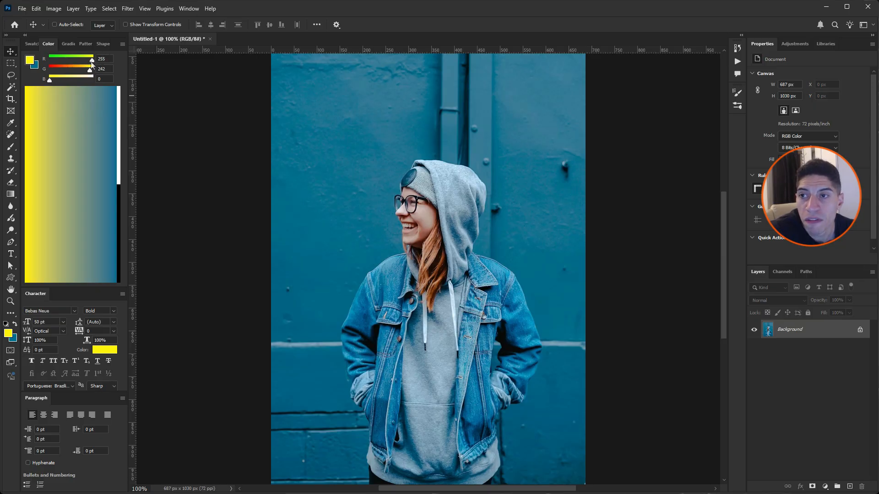
Step: Raise the foreground colour's R, G and B values to 255 for white, and lower all three to 0 for black
{"action": "left_click_drag", "start_coordinate": [92, 60], "coordinate": [99, 81]}
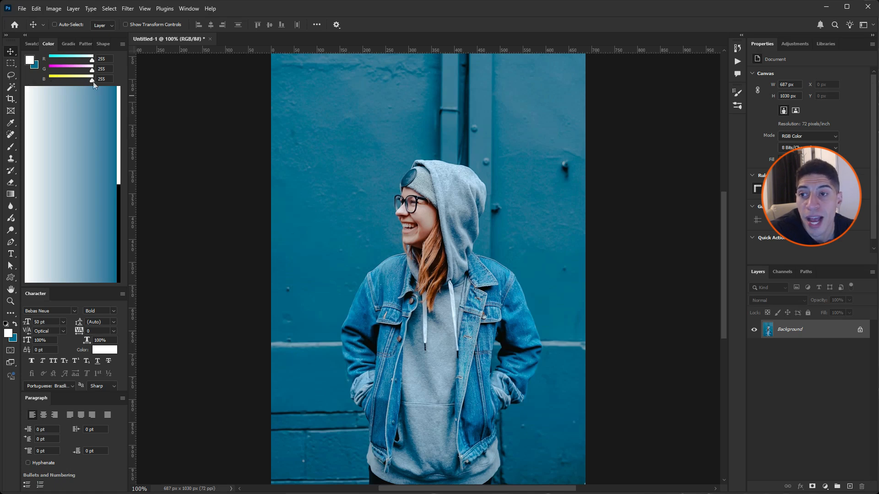
{"action": "left_click_drag", "start_coordinate": [92, 81], "coordinate": [39, 83]}
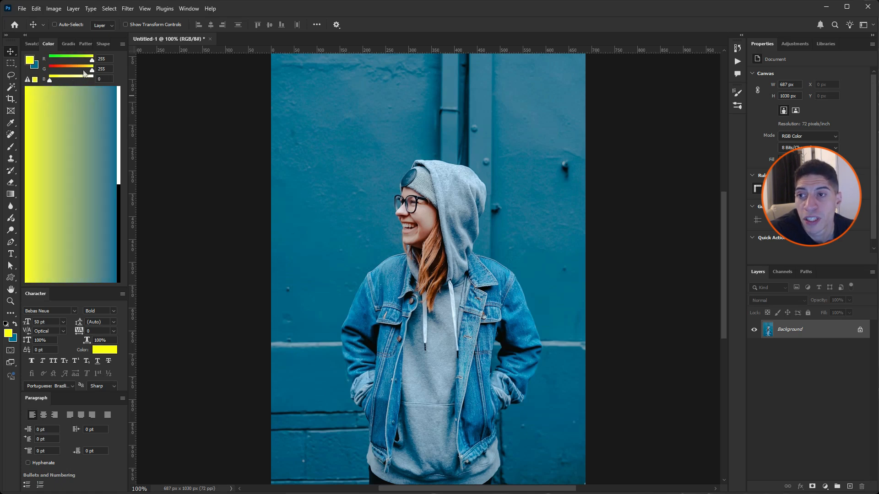
{"action": "left_click_drag", "start_coordinate": [92, 70], "coordinate": [42, 70]}
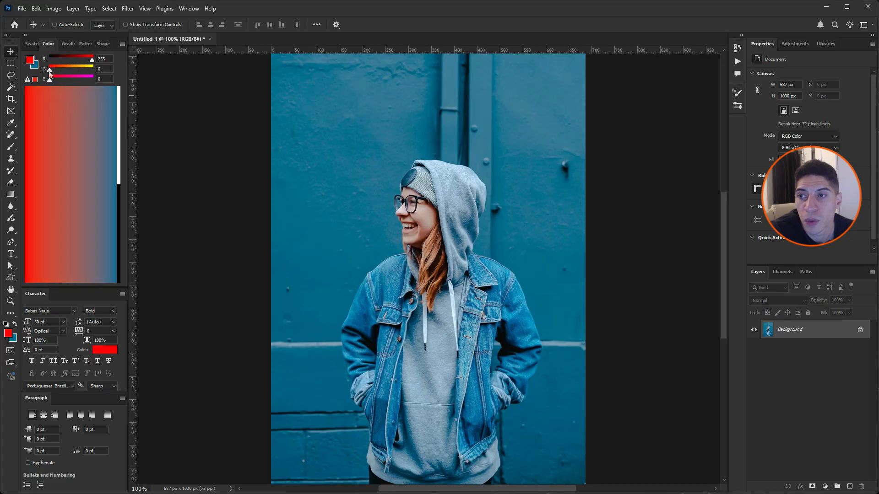
{"action": "left_click_drag", "start_coordinate": [93, 60], "coordinate": [39, 60]}
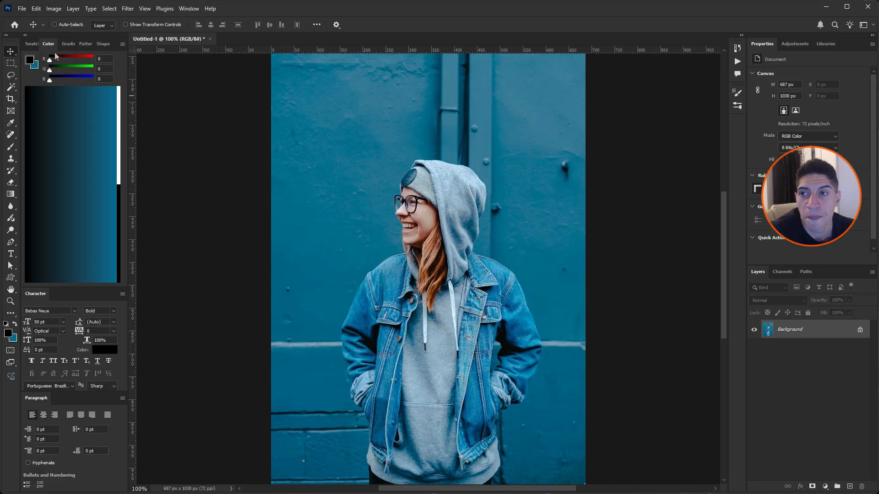
Step: Switch to CMYK Sliders and set all four foreground ink values to 100%, followed by 0% for white
{"action": "left_click", "coordinate": [122, 44]}
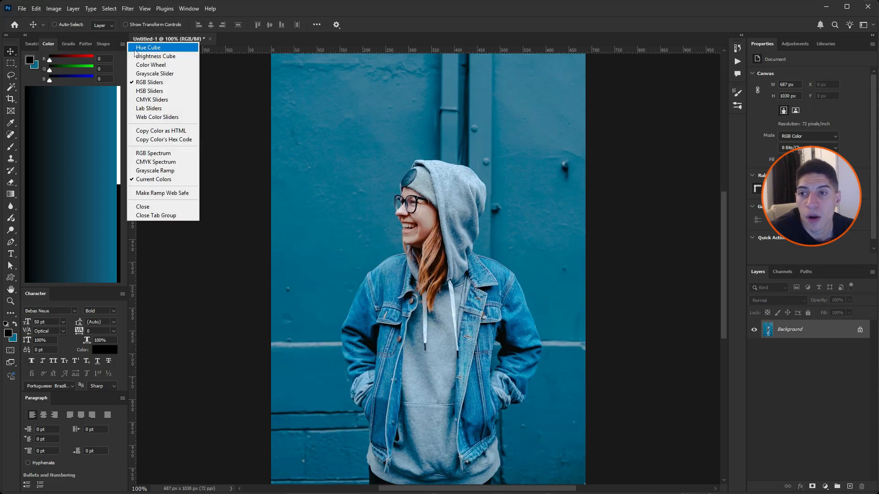
{"action": "left_click", "coordinate": [149, 99]}
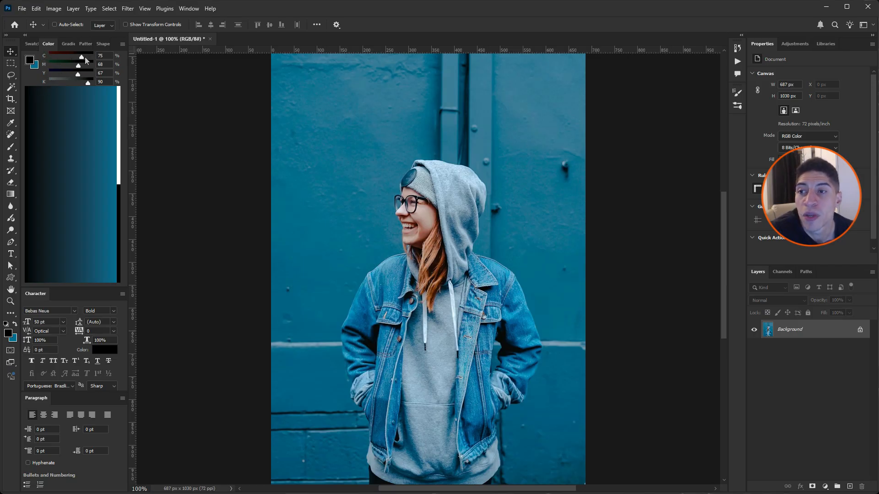
{"action": "left_click_drag", "start_coordinate": [83, 57], "coordinate": [106, 85]}
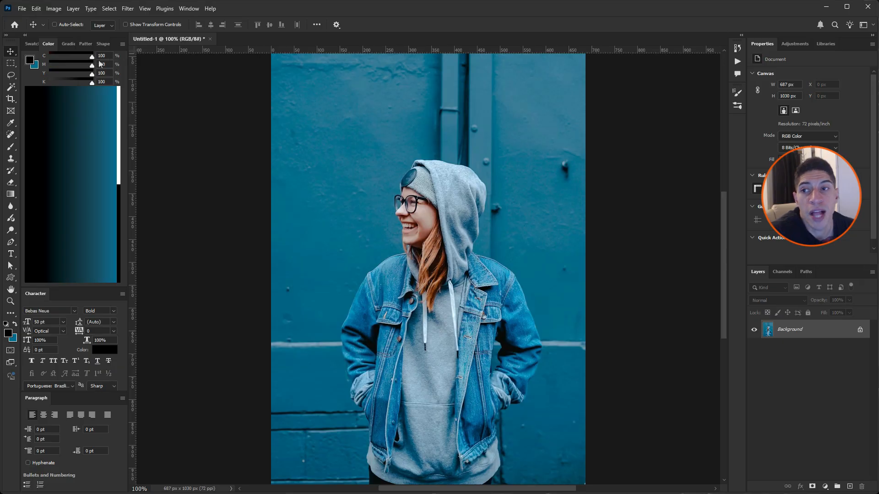
{"action": "left_click_drag", "start_coordinate": [92, 57], "coordinate": [30, 86]}
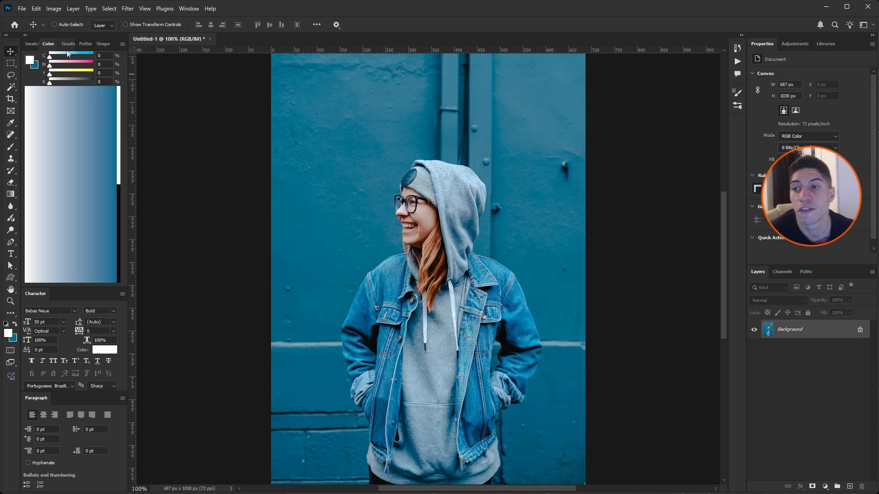
Step: Return to RGB Sliders and mix a pure yellow foreground colour with R 255, G 255 and B 0
{"action": "left_click", "coordinate": [122, 44]}
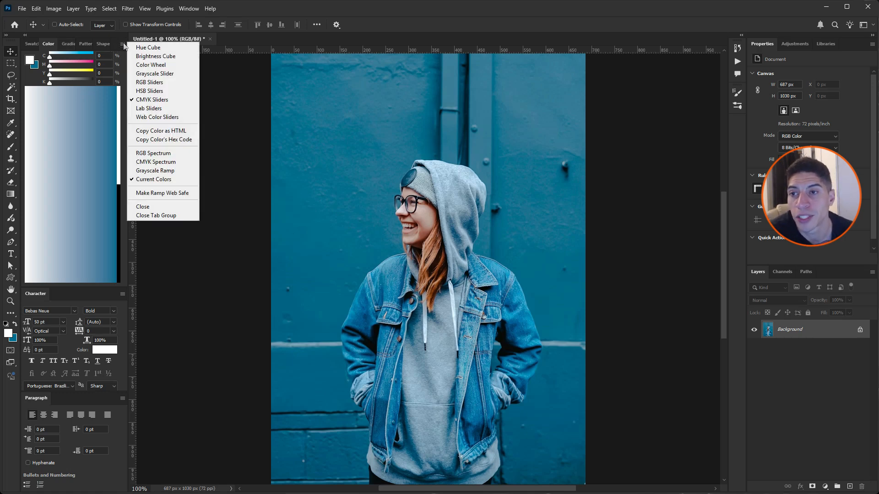
{"action": "left_click", "coordinate": [151, 84]}
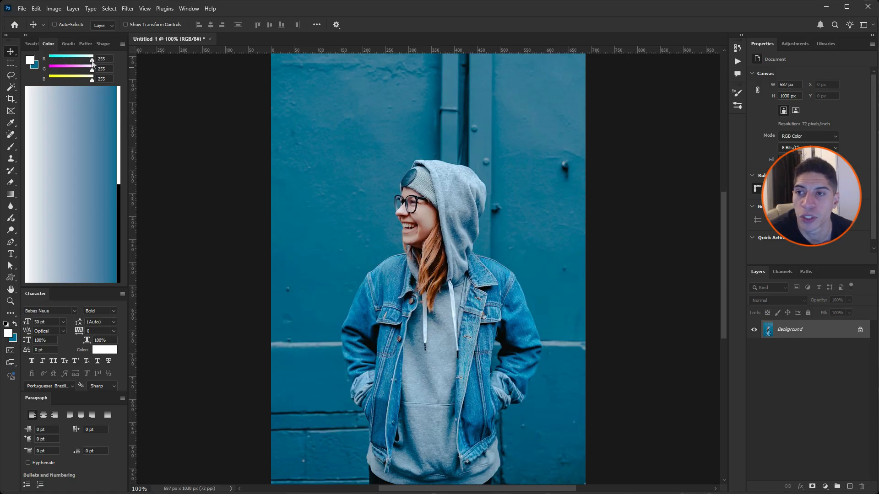
{"action": "left_click_drag", "start_coordinate": [92, 64], "coordinate": [40, 60]}
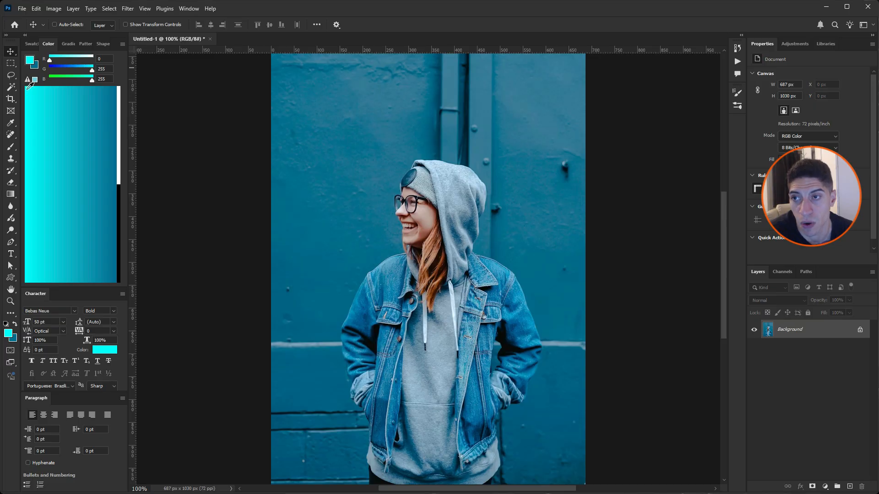
{"action": "left_click_drag", "start_coordinate": [92, 80], "coordinate": [98, 61]}
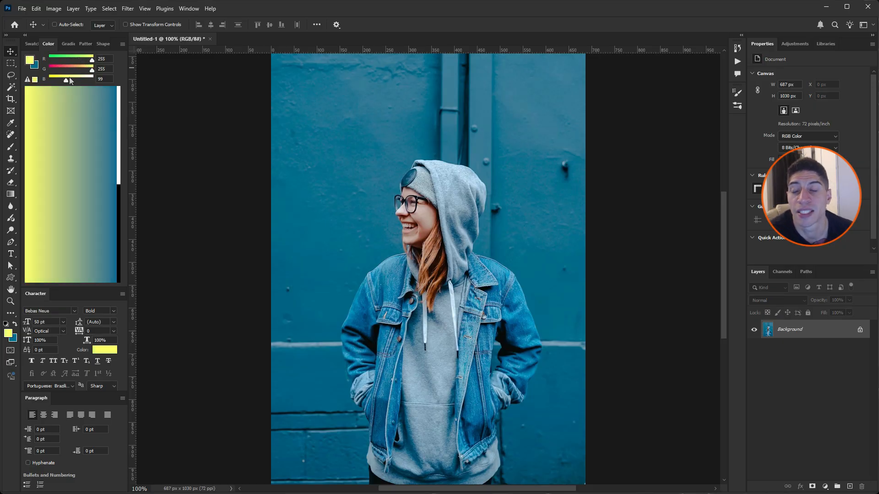
{"action": "left_click_drag", "start_coordinate": [66, 82], "coordinate": [42, 83]}
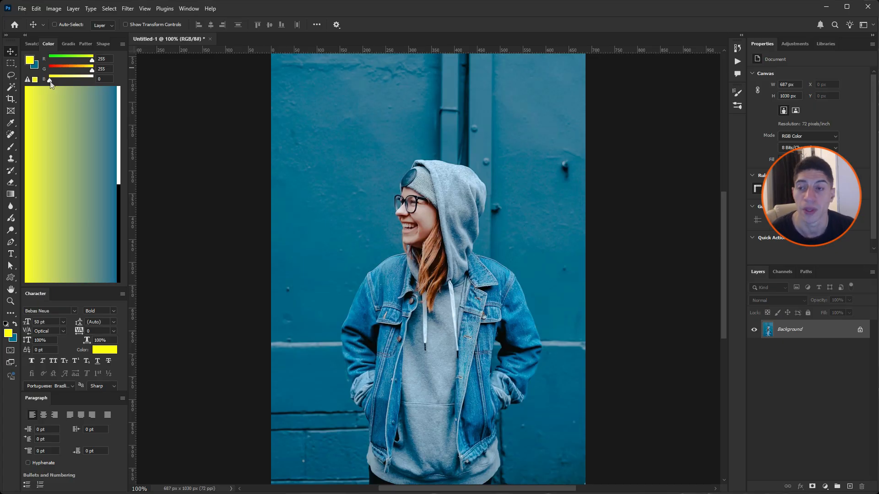
Step: Switch the colour controls to the Hue Cube and set the foreground hue to magenta
{"action": "left_click", "coordinate": [122, 44]}
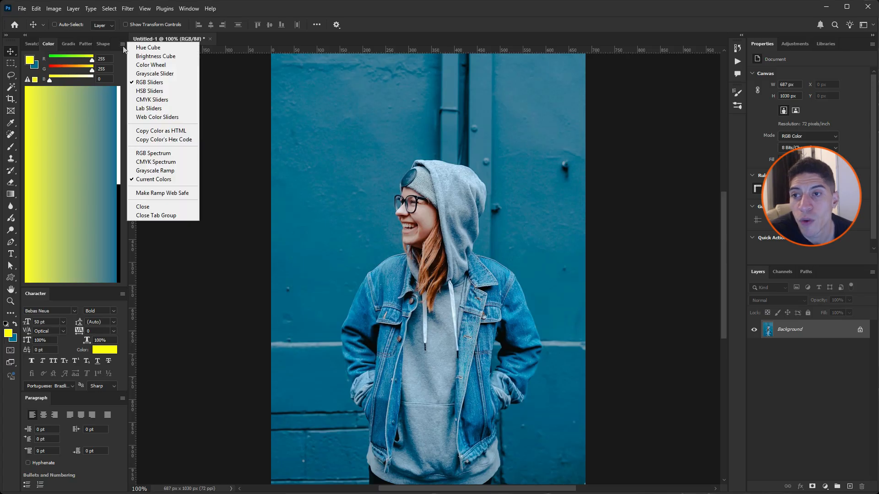
{"action": "left_click", "coordinate": [150, 48]}
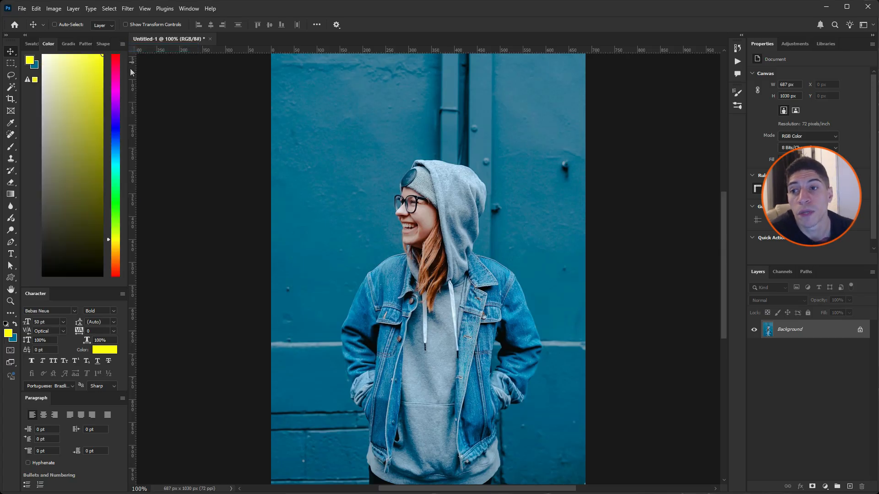
{"action": "left_click_drag", "start_coordinate": [115, 84], "coordinate": [115, 79]}
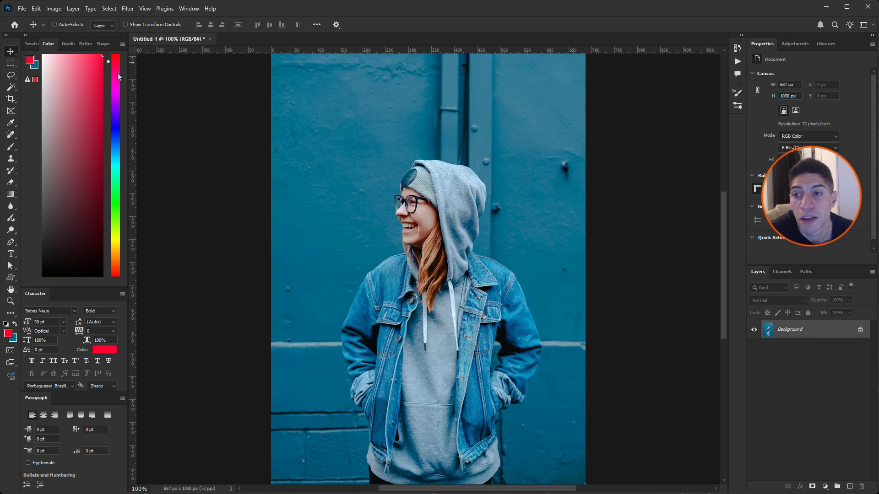
{"action": "mouse_move", "coordinate": [117, 73]}
{"action": "left_mouse_down"}
{"action": "mouse_move", "coordinate": [116, 136]}
{"action": "mouse_move", "coordinate": [117, 89]}
{"action": "left_mouse_up"}
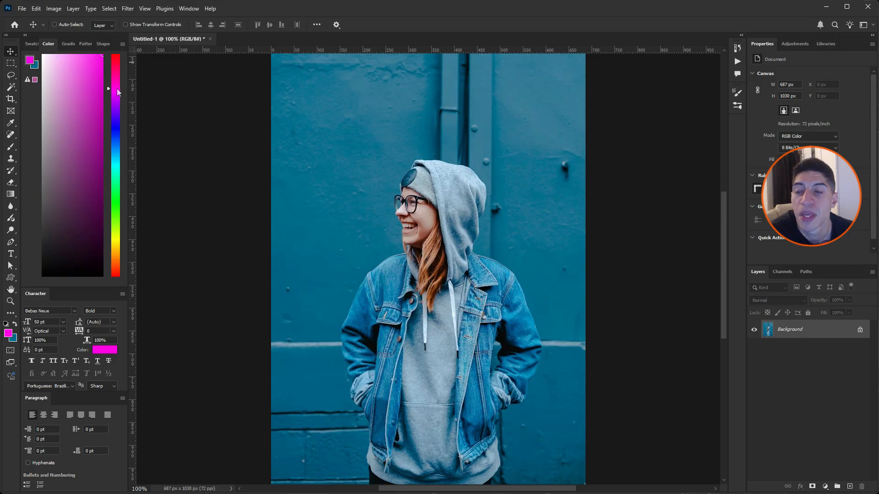
Step: Darken the magenta foreground colour to black in the Hue Cube and bring it back to fully bright magenta
{"action": "left_click", "coordinate": [94, 54]}
{"action": "mouse_move", "coordinate": [94, 55]}
{"action": "left_mouse_down"}
{"action": "mouse_move", "coordinate": [103, 81]}
{"action": "mouse_move", "coordinate": [37, 82]}
{"action": "mouse_move", "coordinate": [106, 85]}
{"action": "mouse_move", "coordinate": [37, 83]}
{"action": "mouse_move", "coordinate": [68, 83]}
{"action": "mouse_move", "coordinate": [61, 283]}
{"action": "mouse_move", "coordinate": [76, 61]}
{"action": "mouse_move", "coordinate": [63, 292]}
{"action": "mouse_move", "coordinate": [110, 295]}
{"action": "left_mouse_up"}
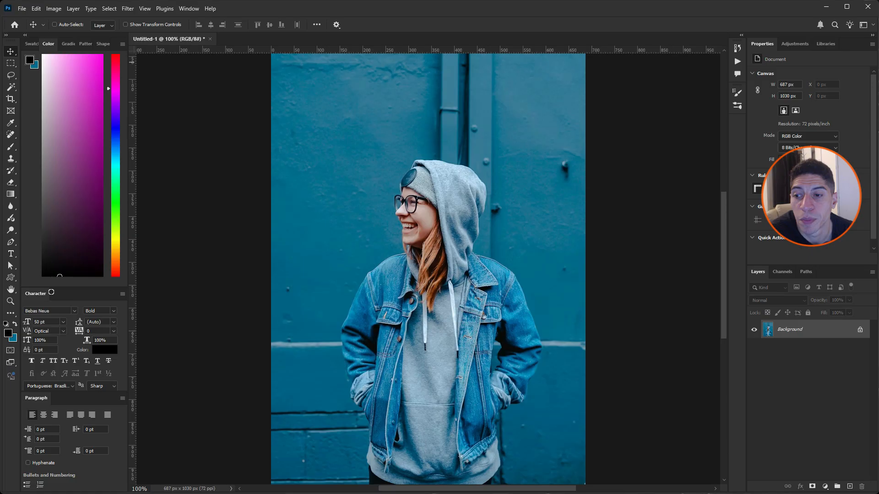
{"action": "left_click_drag", "start_coordinate": [99, 266], "coordinate": [111, 47]}
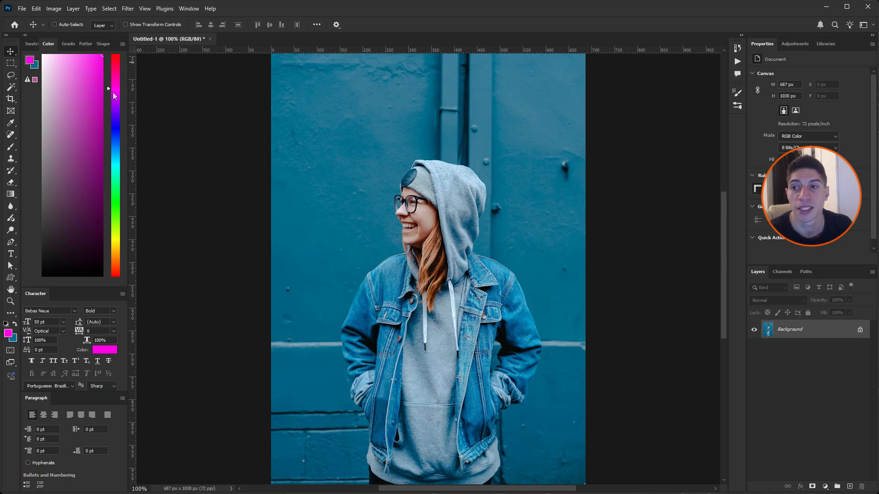
Step: Shift the hue to blue and pick a slightly desaturated medium blue as the foreground colour
{"action": "left_click_drag", "start_coordinate": [112, 100], "coordinate": [118, 138]}
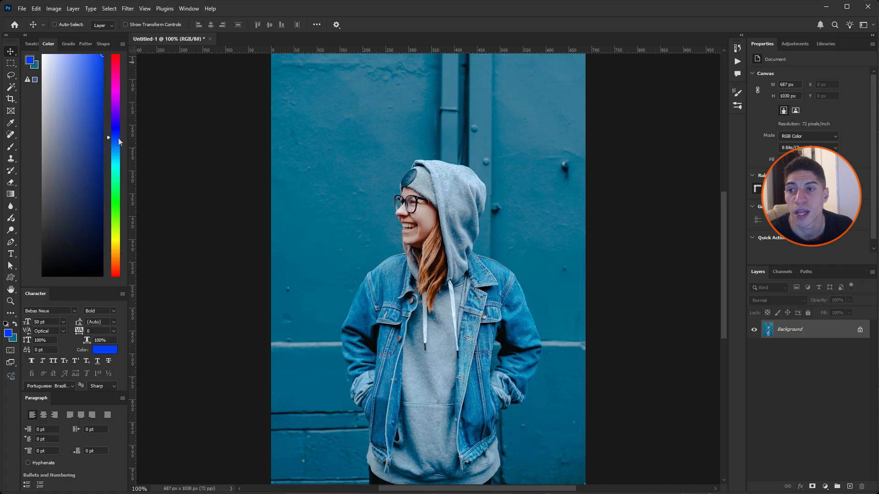
{"action": "mouse_move", "coordinate": [98, 75]}
{"action": "left_mouse_down"}
{"action": "mouse_move", "coordinate": [86, 61]}
{"action": "mouse_move", "coordinate": [86, 75]}
{"action": "left_mouse_up"}
{"action": "left_click", "coordinate": [117, 142]}
{"action": "left_click", "coordinate": [91, 73]}
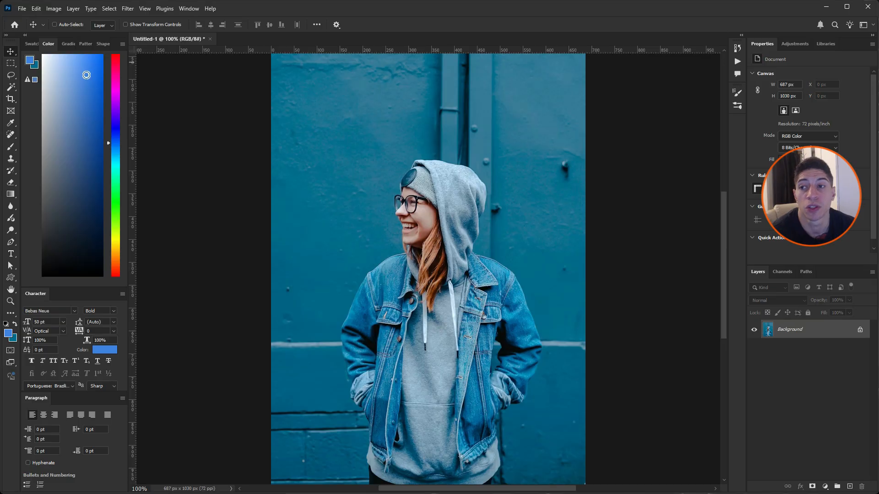
Step: Display the Swatches and look through the list of available swatch groups
{"action": "left_click", "coordinate": [33, 45]}
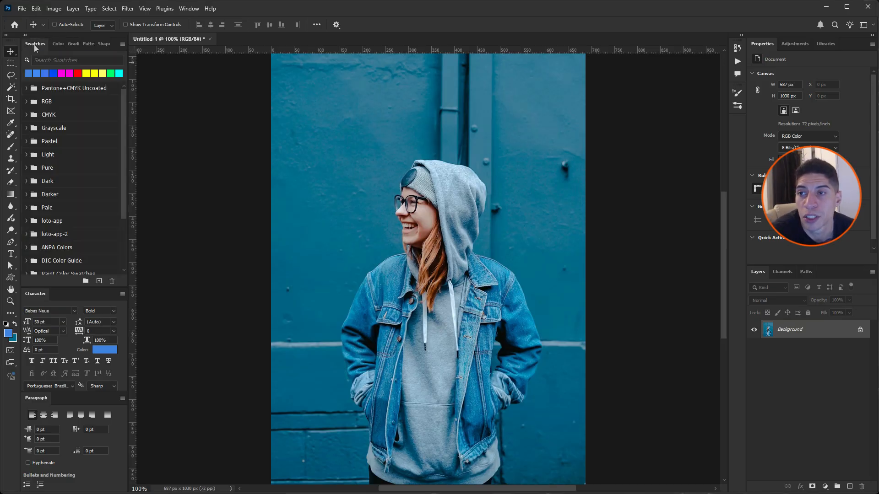
{"action": "left_click", "coordinate": [188, 9]}
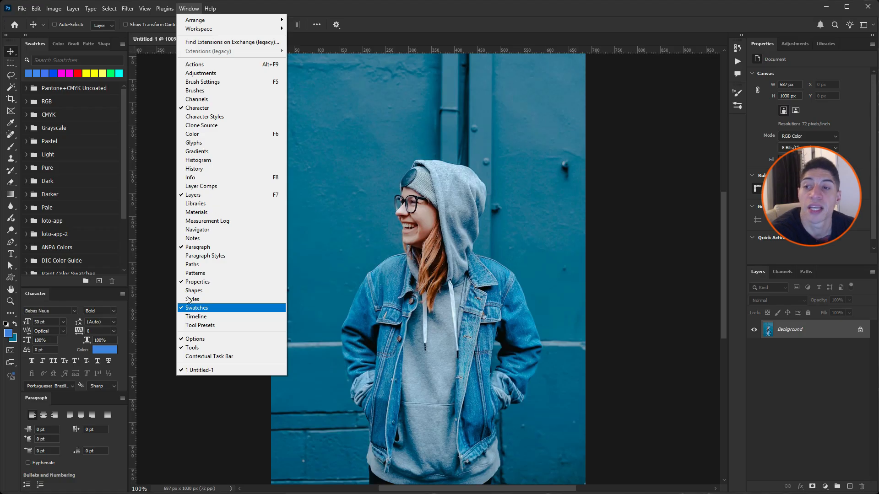
{"action": "left_click", "coordinate": [123, 104]}
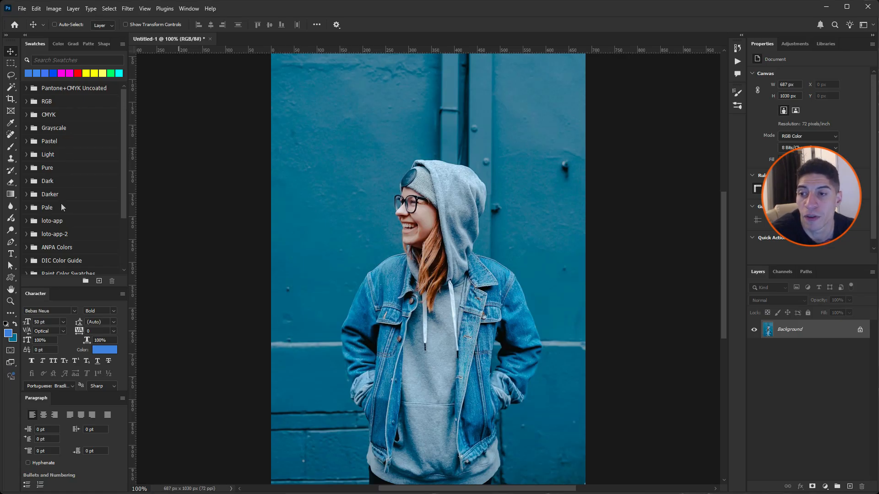
{"action": "scroll", "coordinate": [61, 213], "scroll_direction": "down", "scroll_amount": 4}
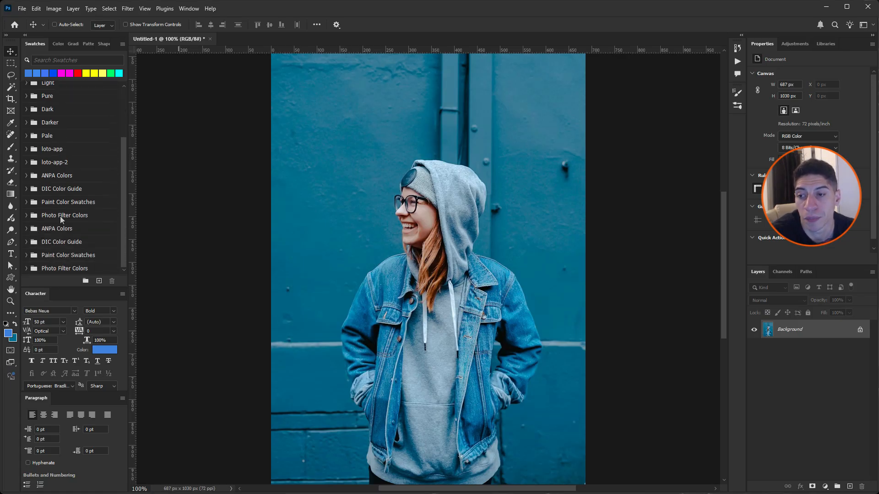
{"action": "scroll", "coordinate": [59, 216], "scroll_direction": "up", "scroll_amount": 4}
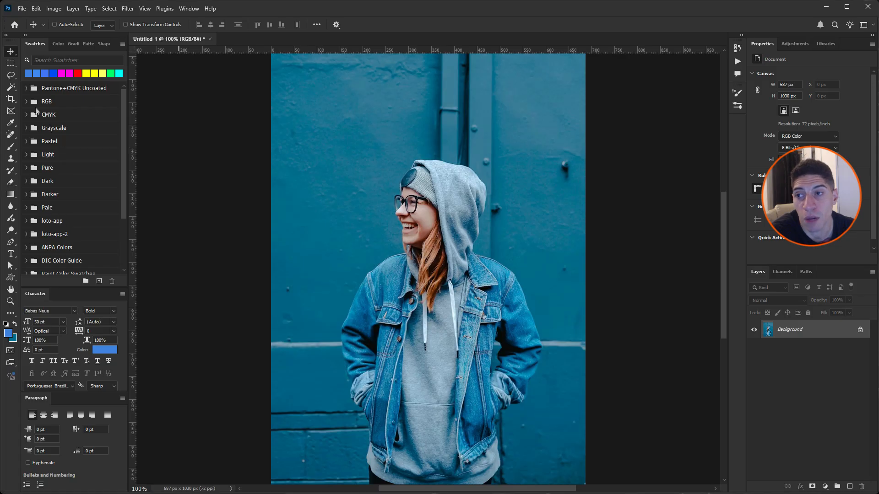
Step: Examine the colours in the RGB and CMYK swatch groups, and view the available swatch options
{"action": "left_click", "coordinate": [26, 102]}
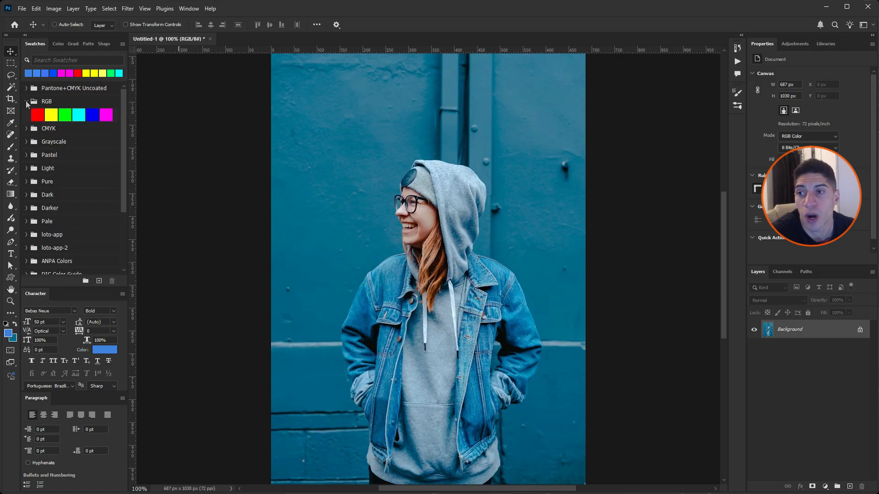
{"action": "left_click", "coordinate": [25, 101]}
{"action": "left_click", "coordinate": [25, 115]}
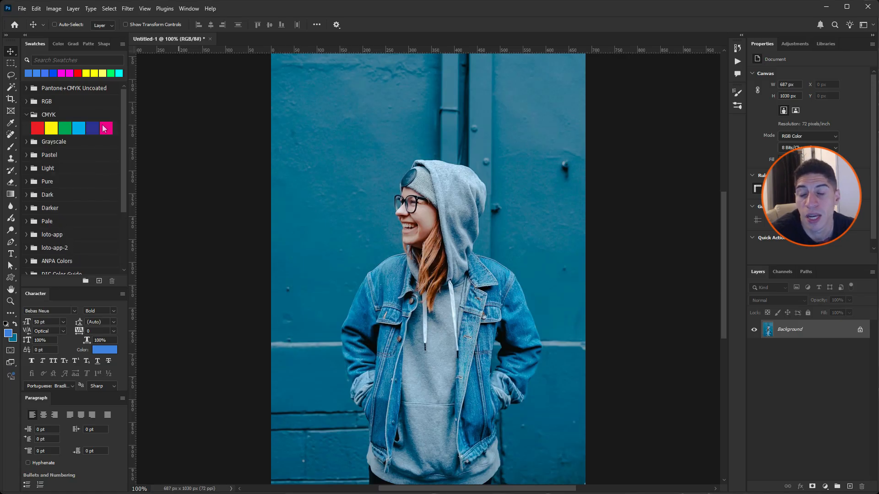
{"action": "left_click", "coordinate": [27, 115]}
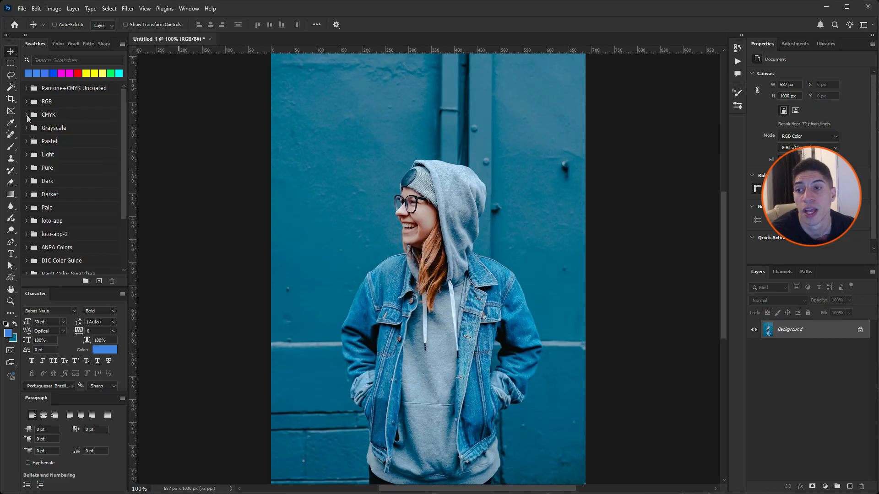
{"action": "left_click", "coordinate": [123, 45]}
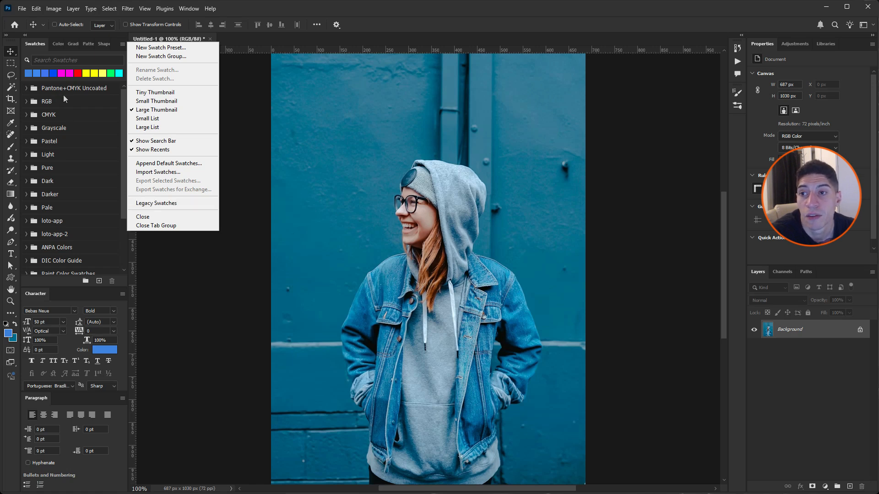
{"action": "left_click", "coordinate": [83, 91]}
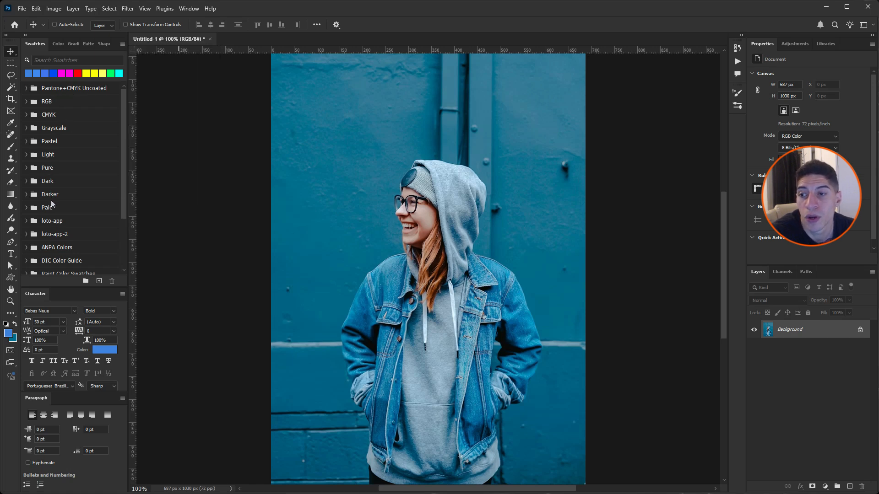
Step: Expand the Pantone+CMYK Uncoated swatch group and reuse the recent cyan and green colours as the foreground colour
{"action": "left_click", "coordinate": [26, 88]}
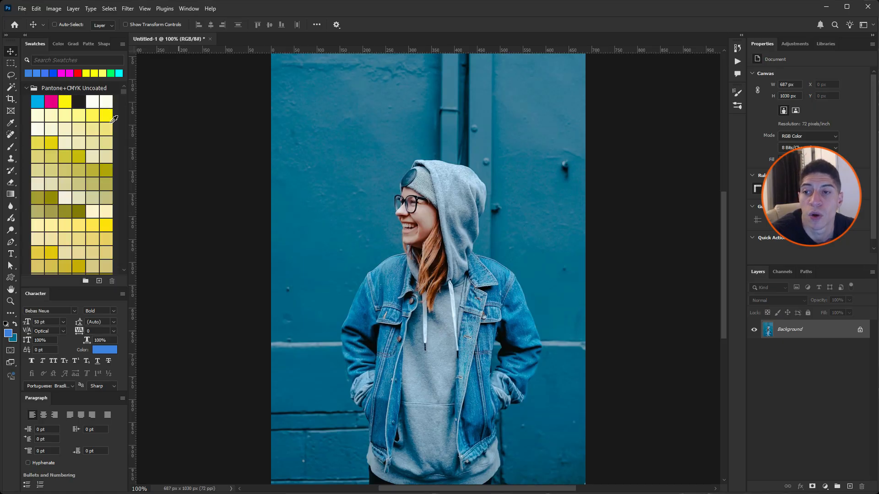
{"action": "mouse_move", "coordinate": [124, 91]}
{"action": "left_mouse_down"}
{"action": "mouse_move", "coordinate": [126, 266]}
{"action": "mouse_move", "coordinate": [129, 83]}
{"action": "left_mouse_up"}
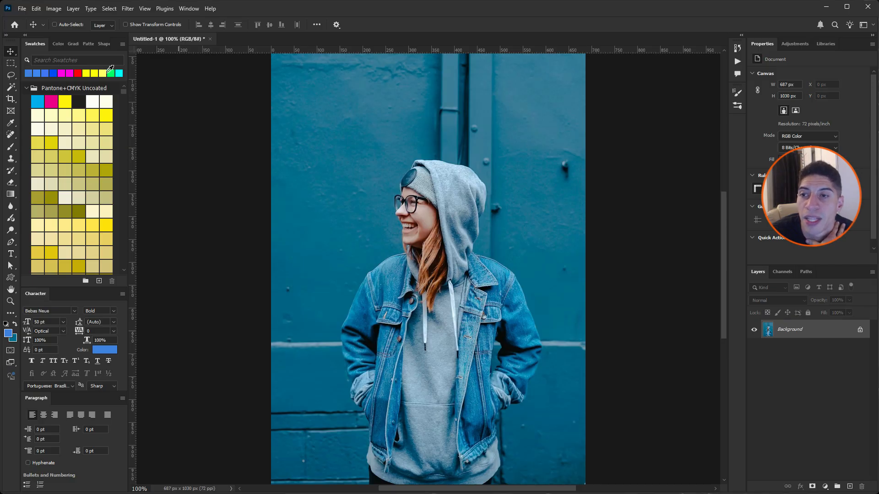
{"action": "left_click", "coordinate": [119, 73]}
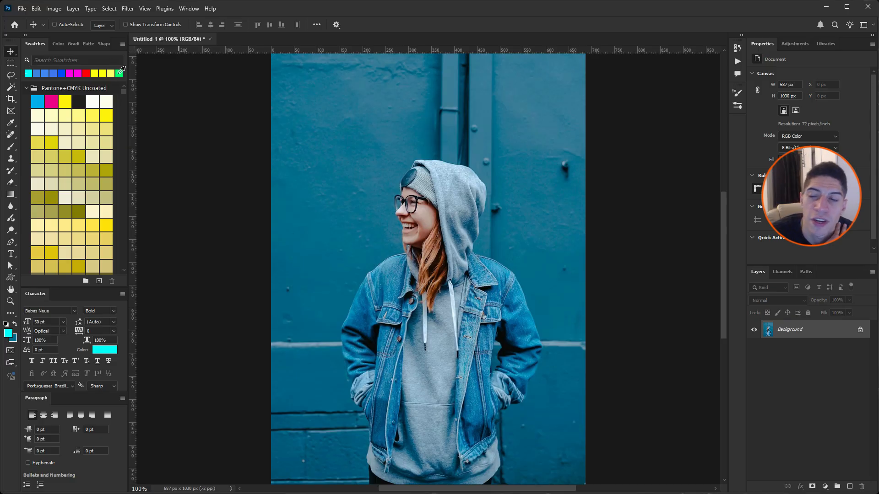
{"action": "left_click", "coordinate": [120, 72]}
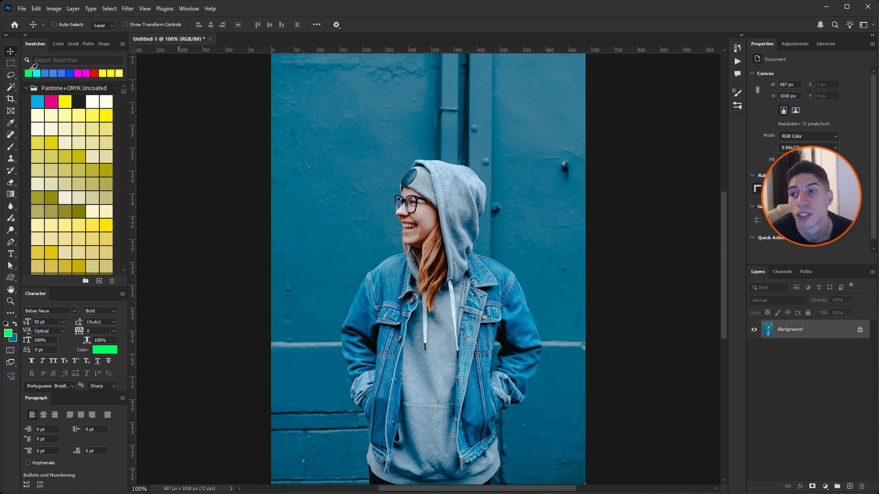
Step: Pick olive, orange-brown and brown swatches from the Pantone+CMYK Uncoated group, and reapply the recently used orange-brown as the foreground colour
{"action": "scroll", "coordinate": [84, 132], "scroll_direction": "down", "scroll_amount": 2}
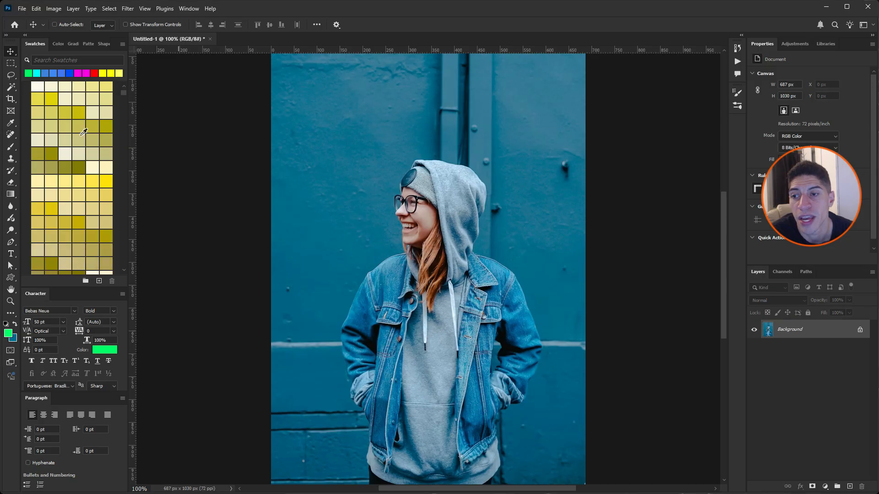
{"action": "scroll", "coordinate": [84, 133], "scroll_direction": "down", "scroll_amount": 3}
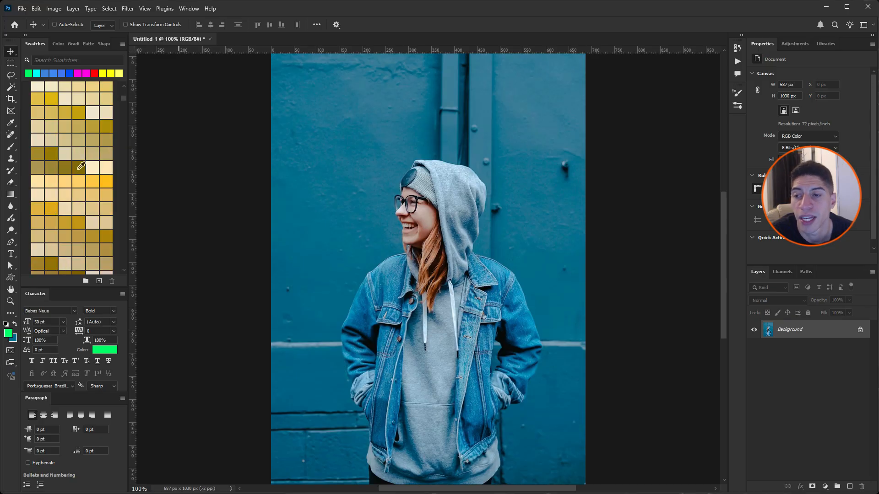
{"action": "left_click", "coordinate": [79, 167]}
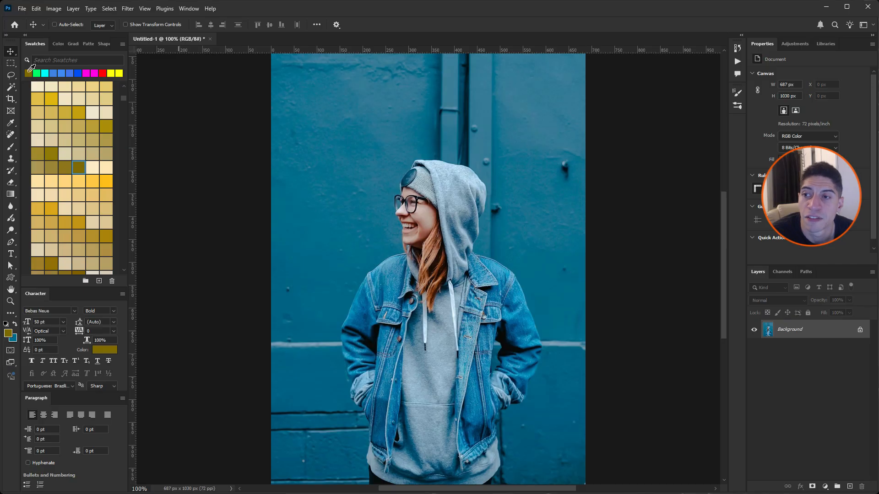
{"action": "scroll", "coordinate": [80, 216], "scroll_direction": "down", "scroll_amount": 3}
{"action": "scroll", "coordinate": [80, 216], "scroll_direction": "down", "scroll_amount": 3}
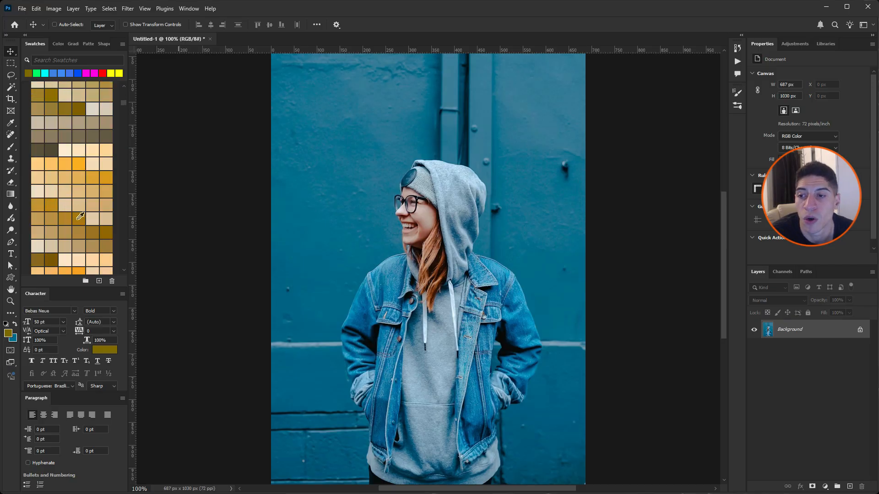
{"action": "left_click", "coordinate": [52, 234]}
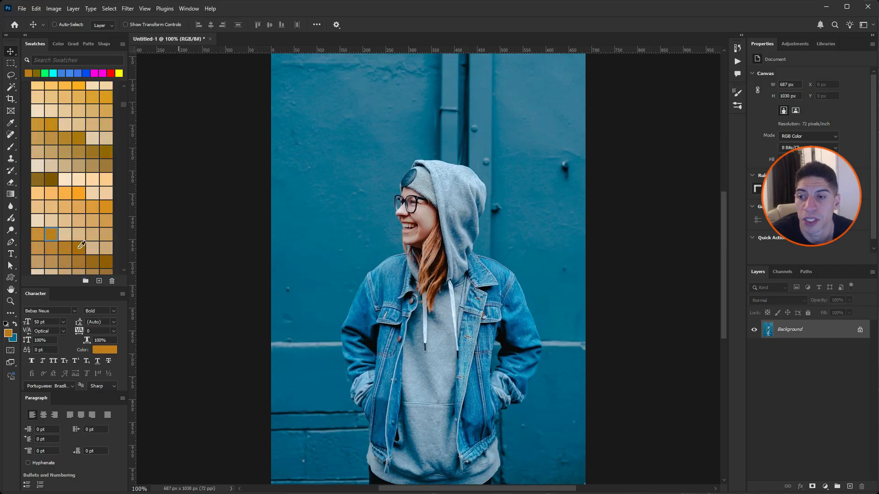
{"action": "left_click", "coordinate": [79, 247]}
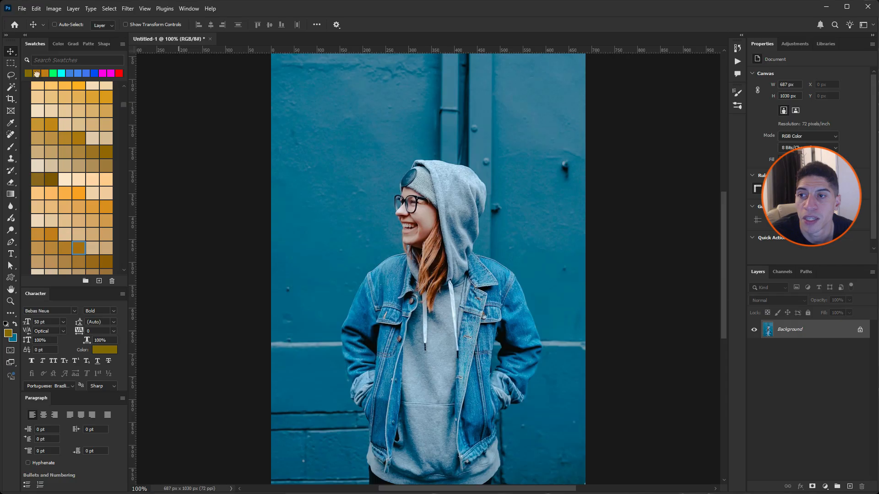
{"action": "left_click", "coordinate": [37, 73]}
{"action": "left_click", "coordinate": [44, 72]}
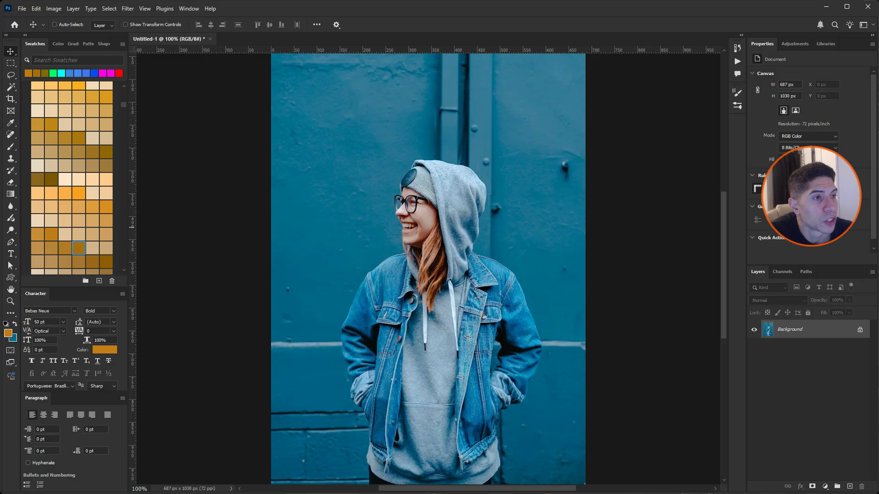
Step: Switch to the Brave browser and copy the red Ferrari 499P image from the "wallpaper 4k" image results
{"action": "left_click_drag", "start_coordinate": [878, 49], "coordinate": [744, 50]}
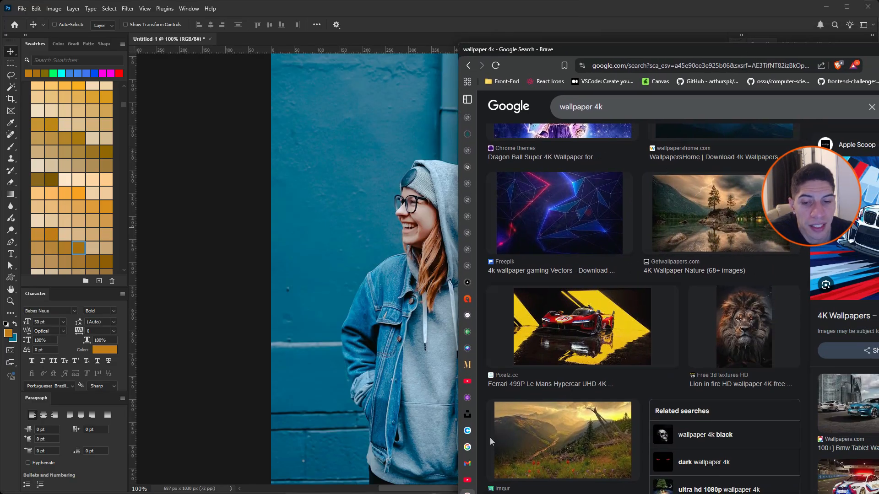
{"action": "mouse_move", "coordinate": [475, 491]}
{"action": "left_click", "coordinate": [604, 327]}
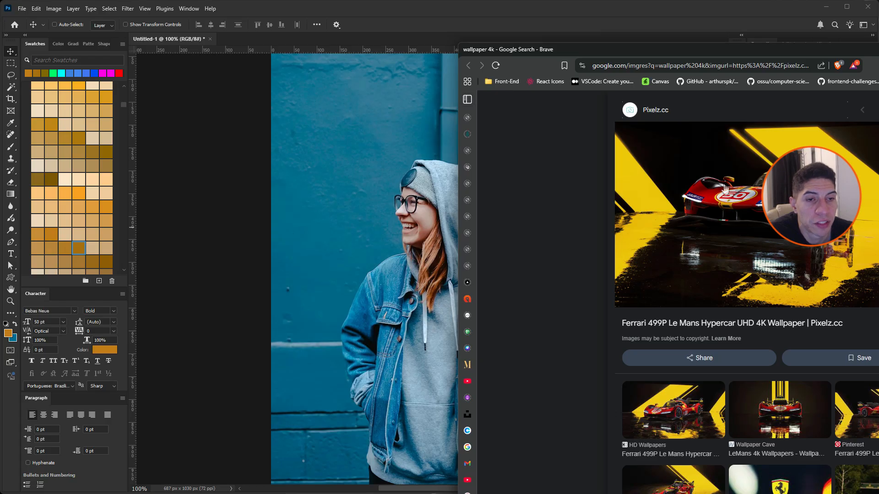
{"action": "right_click", "coordinate": [705, 180]}
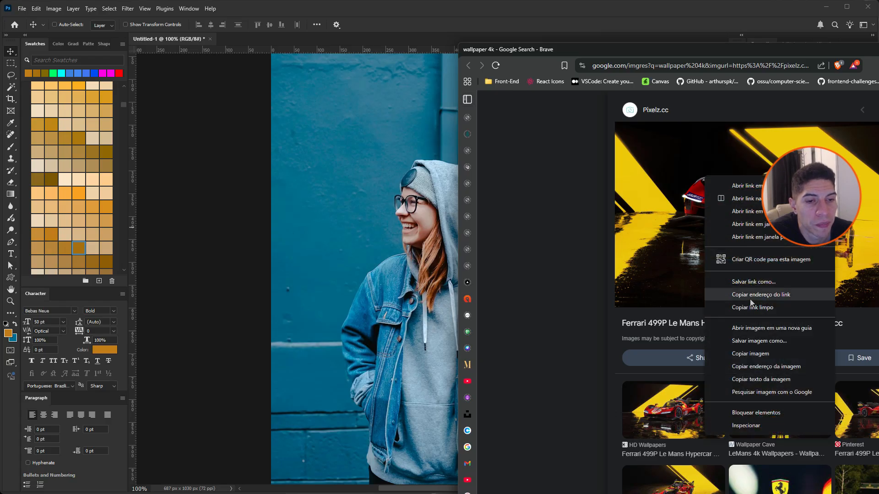
{"action": "left_click", "coordinate": [751, 354]}
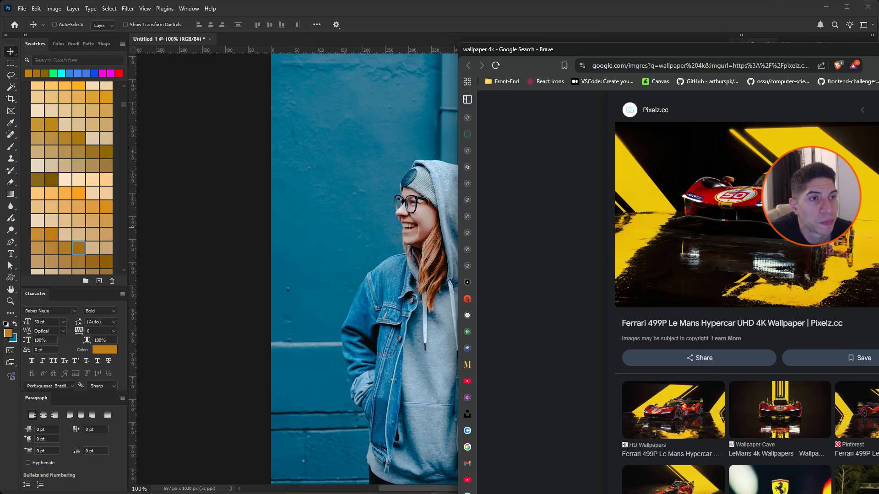
{"action": "left_click_drag", "start_coordinate": [732, 49], "coordinate": [878, 49]}
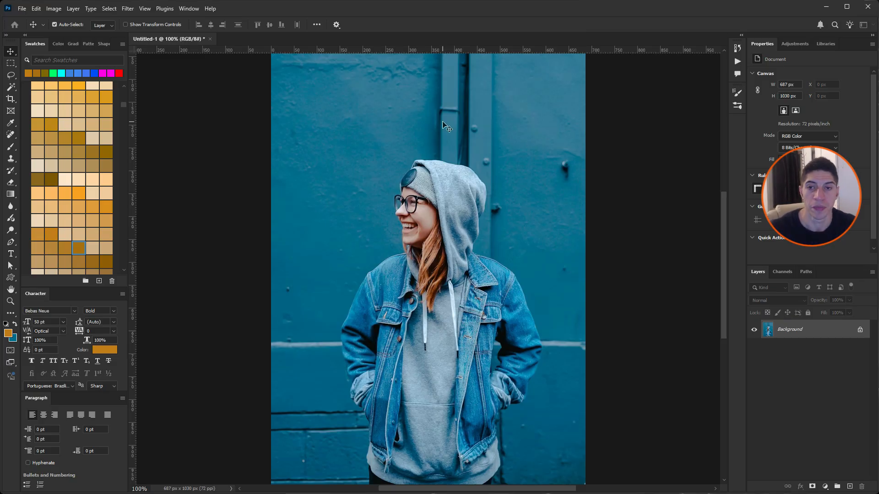
Step: Create a 3840 x 2160 px document from the Clipboard preset and paste the copied Ferrari image into it
{"action": "key", "text": "ctrl+n"}
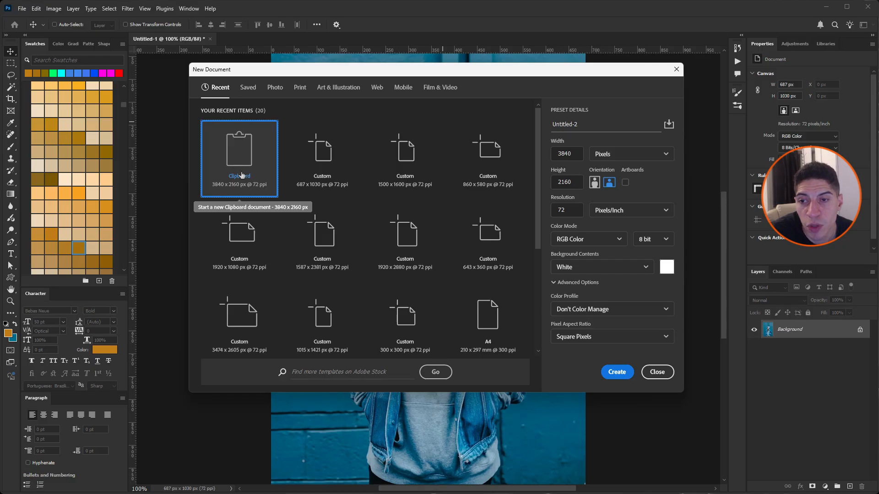
{"action": "left_click", "coordinate": [616, 371]}
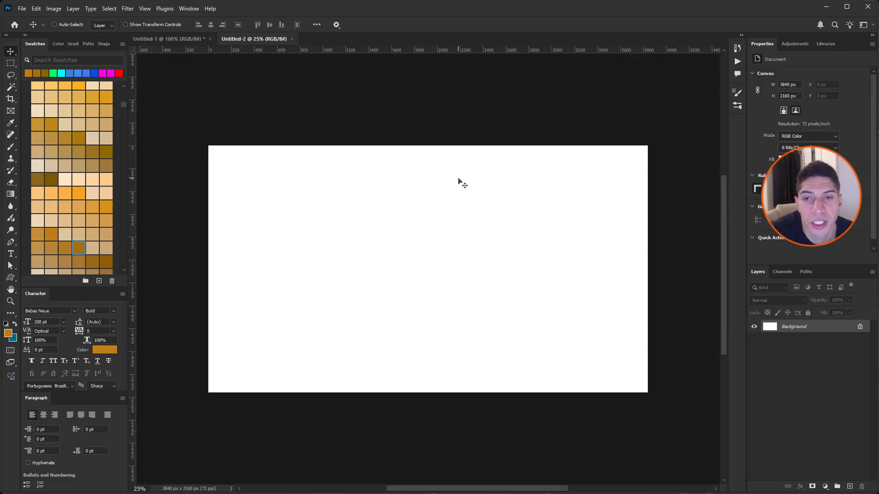
{"action": "key", "text": "ctrl+v"}
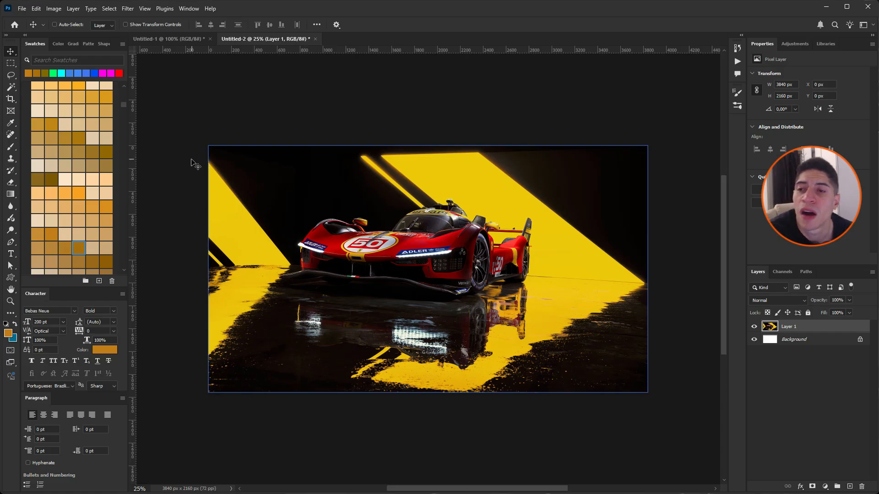
Step: Collapse the Pantone+CMYK Uncoated group and create a new swatch group named with the author's first name followed by "colors"
{"action": "left_click_drag", "start_coordinate": [124, 103], "coordinate": [122, 88]}
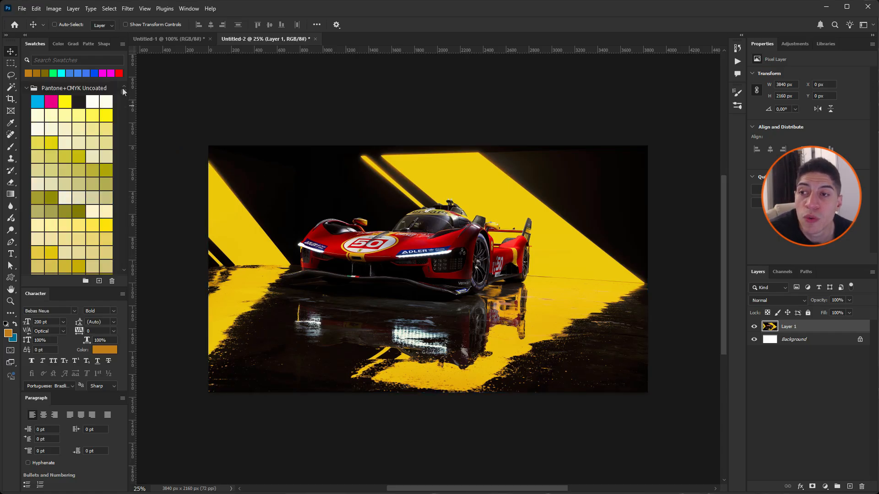
{"action": "left_click", "coordinate": [26, 87]}
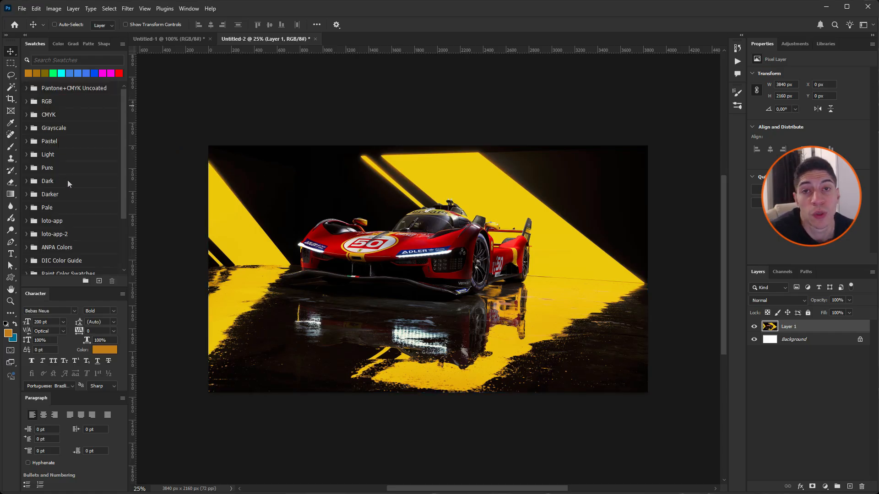
{"action": "left_click_drag", "start_coordinate": [122, 119], "coordinate": [130, 209]}
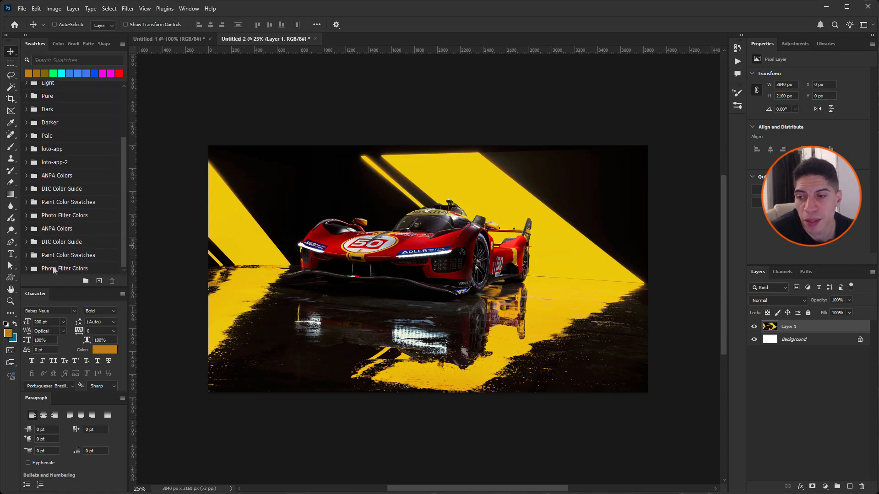
{"action": "left_click", "coordinate": [85, 281]}
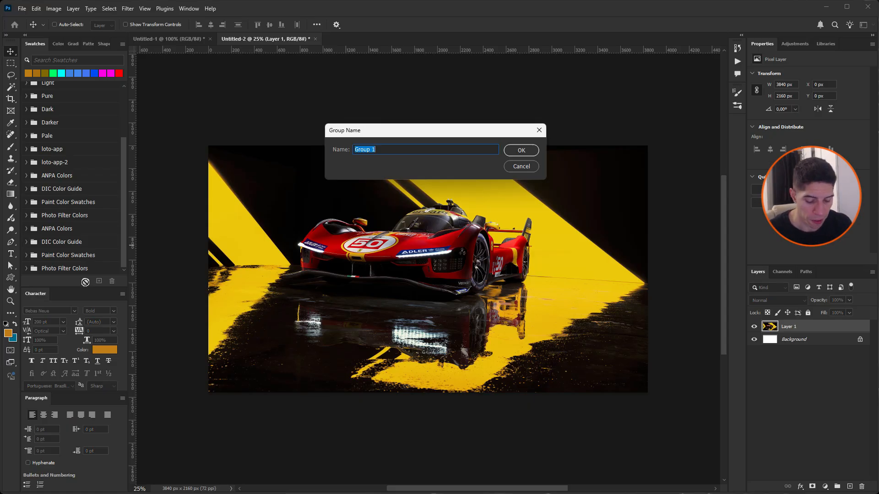
{"action": "type", "text": "Mauric"}
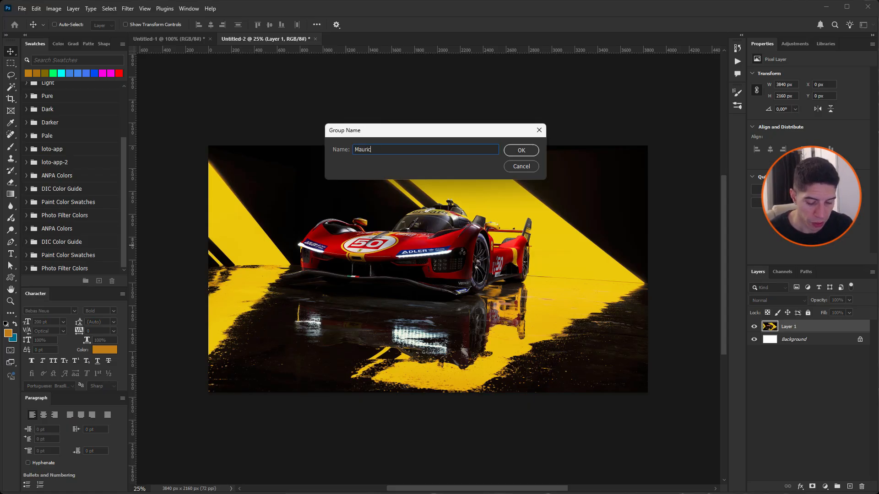
{"action": "type", "text": "io colors"}
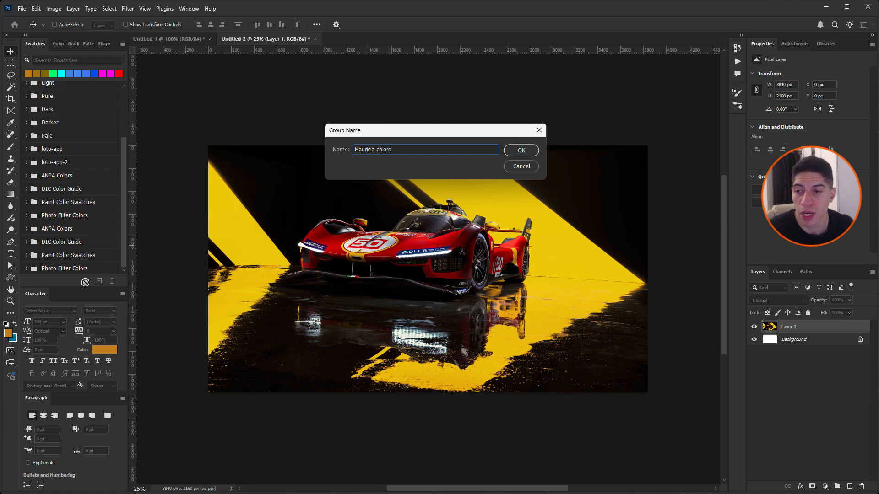
{"action": "key", "text": "Return"}
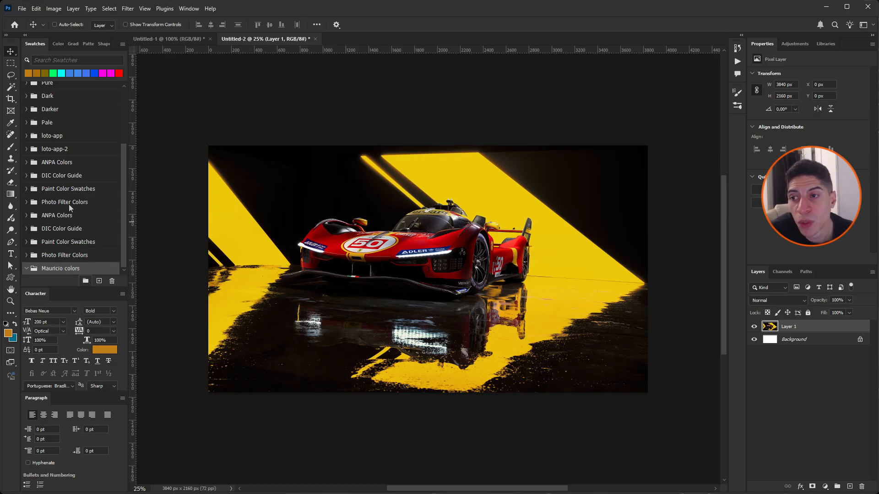
Step: Inspect the colours in the loto-app swatch group and collapse it again
{"action": "left_click", "coordinate": [26, 136]}
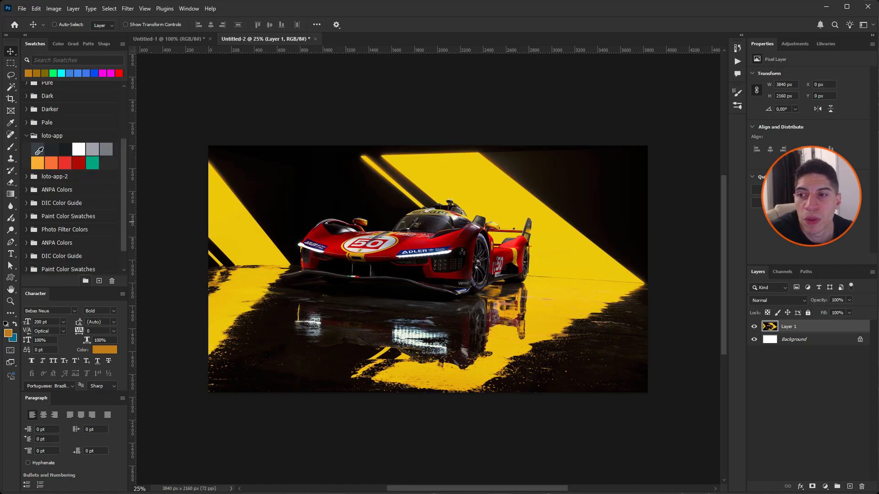
{"action": "left_click", "coordinate": [26, 135]}
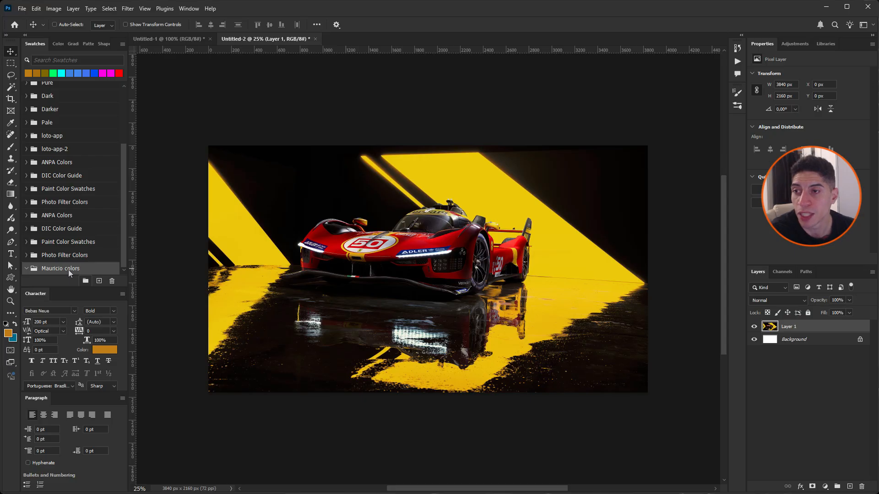
Step: Sample the yellow of the stripe behind the car with the Eyedropper Tool as the foreground colour
{"action": "key", "text": "i"}
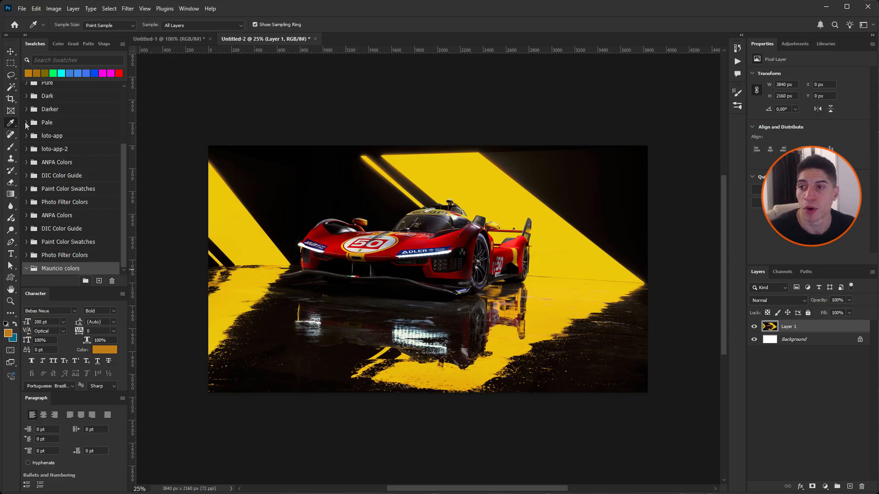
{"action": "right_click", "coordinate": [11, 123]}
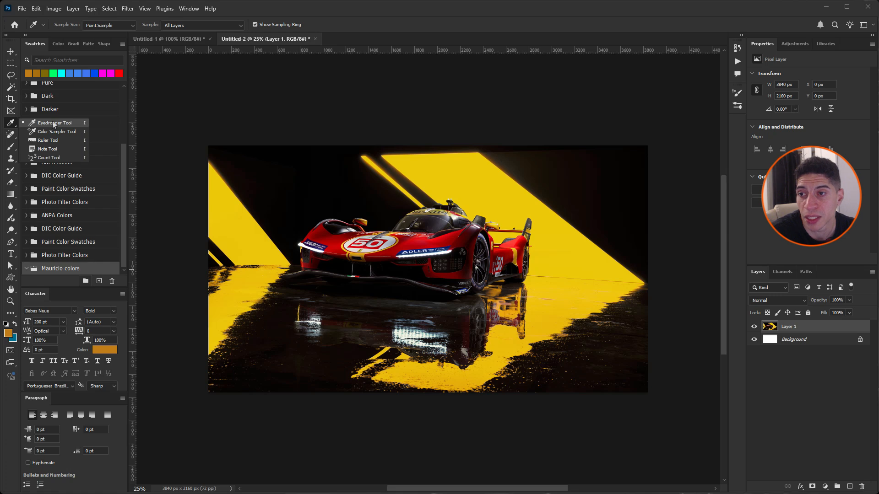
{"action": "left_click", "coordinate": [54, 123]}
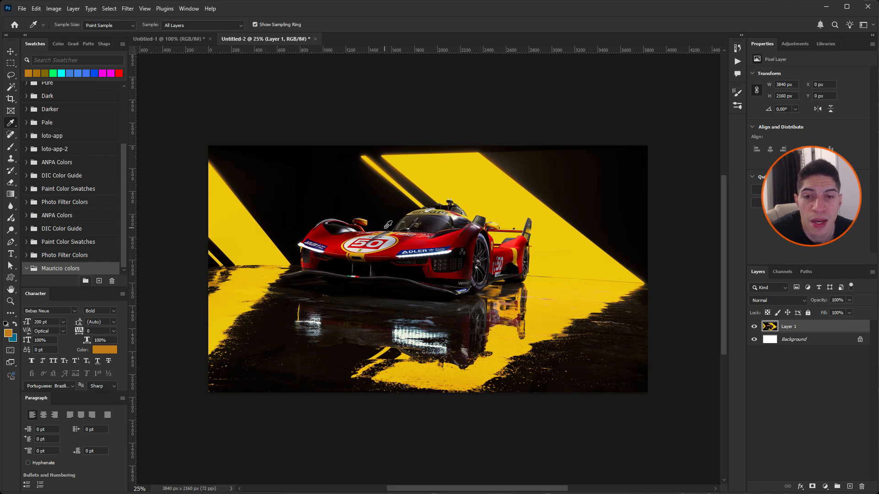
{"action": "left_click", "coordinate": [459, 182]}
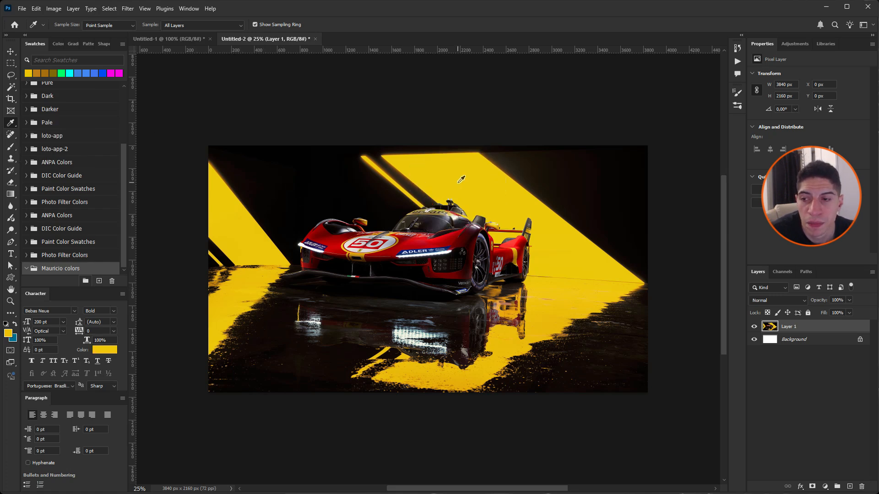
Step: Save the sampled yellow as a new swatch in the custom colour group, keeping the default name and library option
{"action": "left_click", "coordinate": [99, 282]}
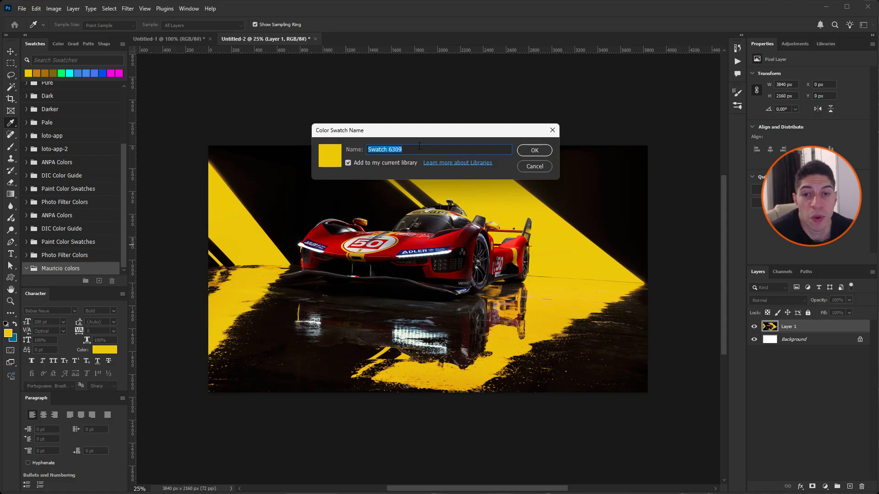
{"action": "left_click", "coordinate": [534, 151]}
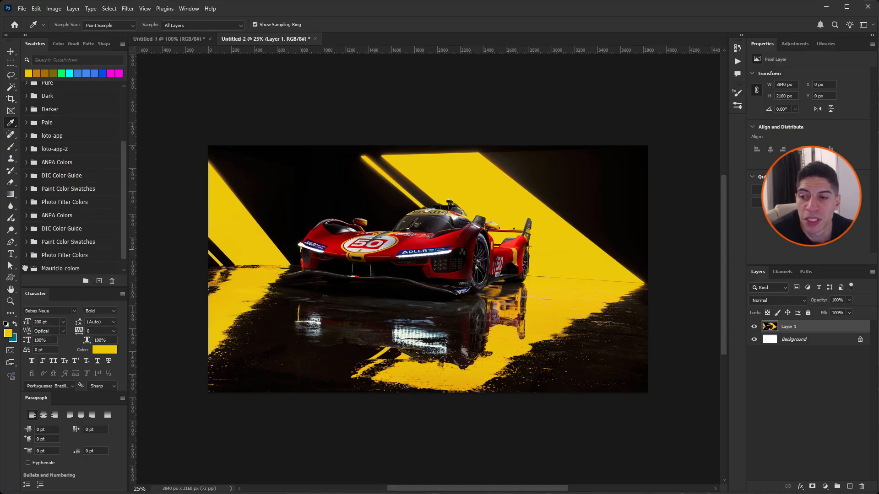
{"action": "scroll", "coordinate": [31, 265], "scroll_direction": "up", "scroll_amount": 1}
{"action": "scroll", "coordinate": [39, 268], "scroll_direction": "down", "scroll_amount": 1}
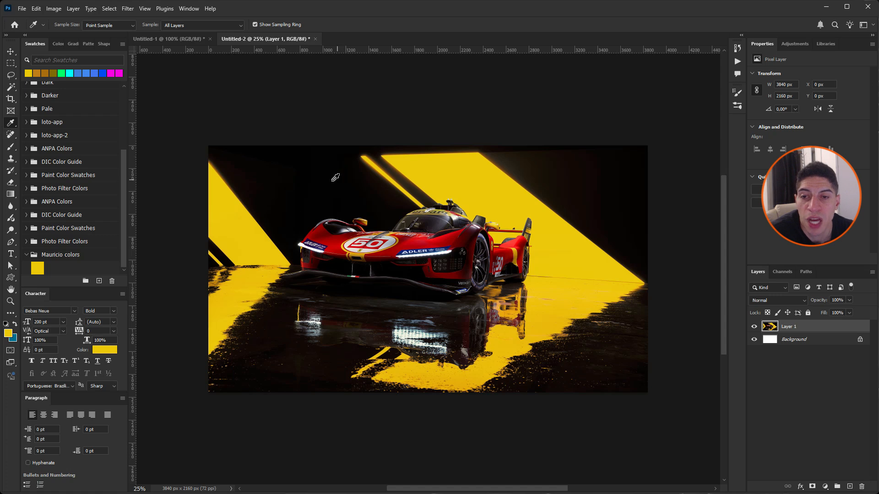
Step: Sample the black background above the car and save it as a new swatch, keeping the default name and library option
{"action": "left_click", "coordinate": [325, 168]}
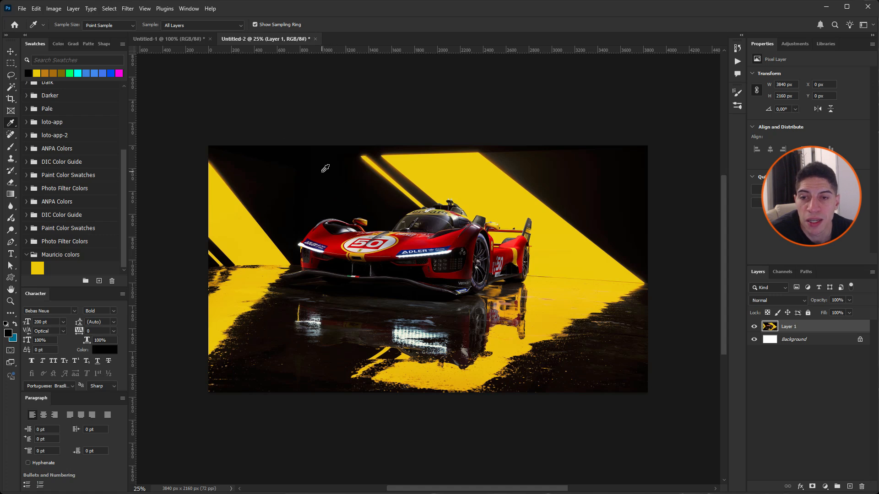
{"action": "left_click", "coordinate": [98, 281]}
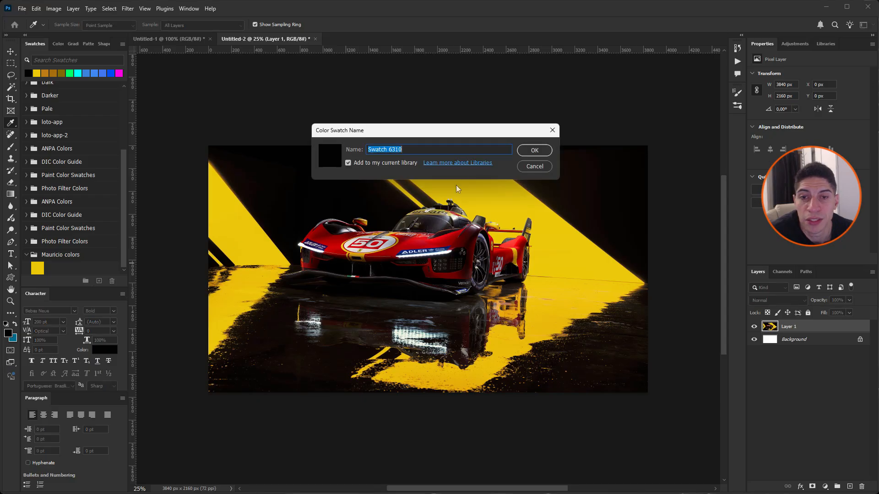
{"action": "left_click", "coordinate": [544, 149]}
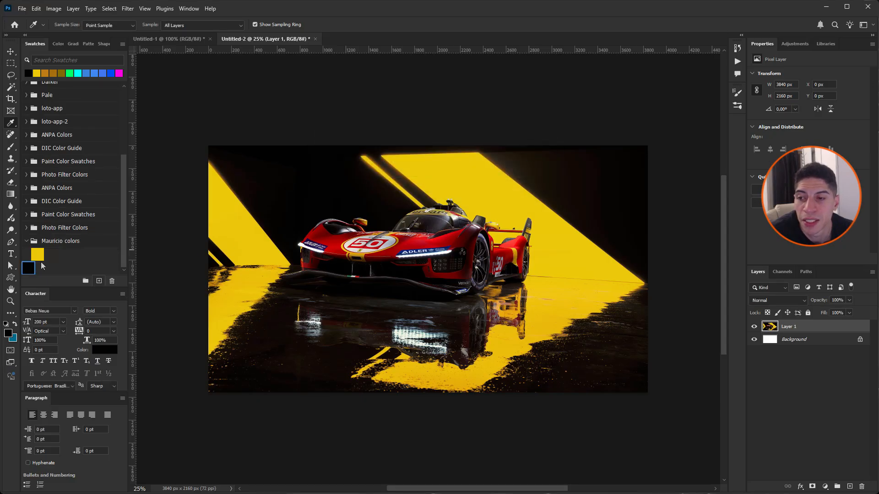
Step: Move the ungrouped black swatch into the custom colour group, directly after the yellow swatch
{"action": "left_click", "coordinate": [27, 241]}
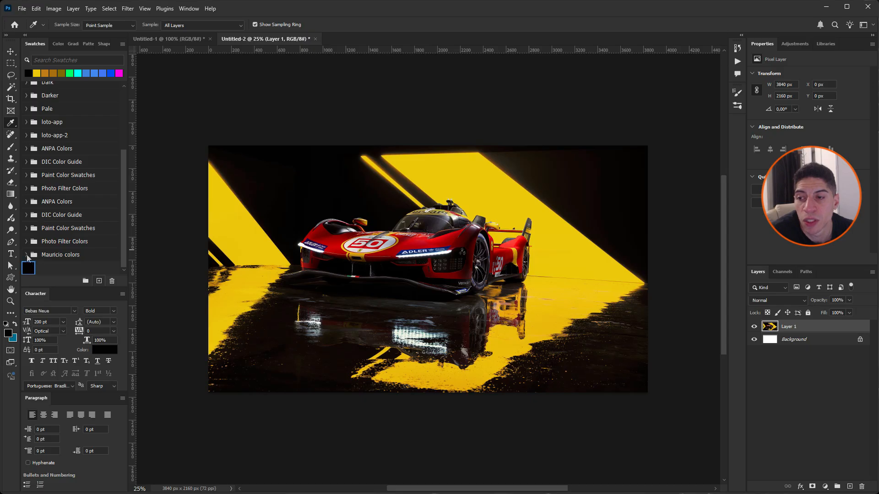
{"action": "left_click", "coordinate": [27, 255]}
{"action": "scroll", "coordinate": [50, 257], "scroll_direction": "down", "scroll_amount": 1}
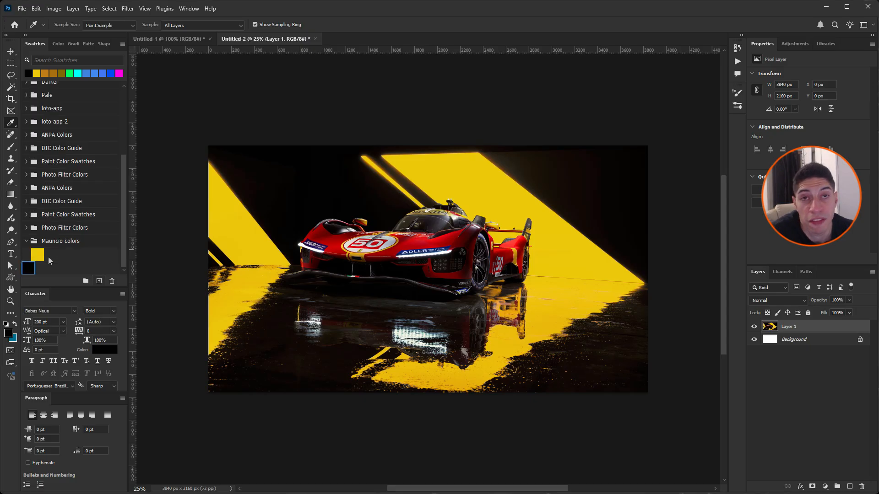
{"action": "left_click_drag", "start_coordinate": [28, 268], "coordinate": [51, 256]}
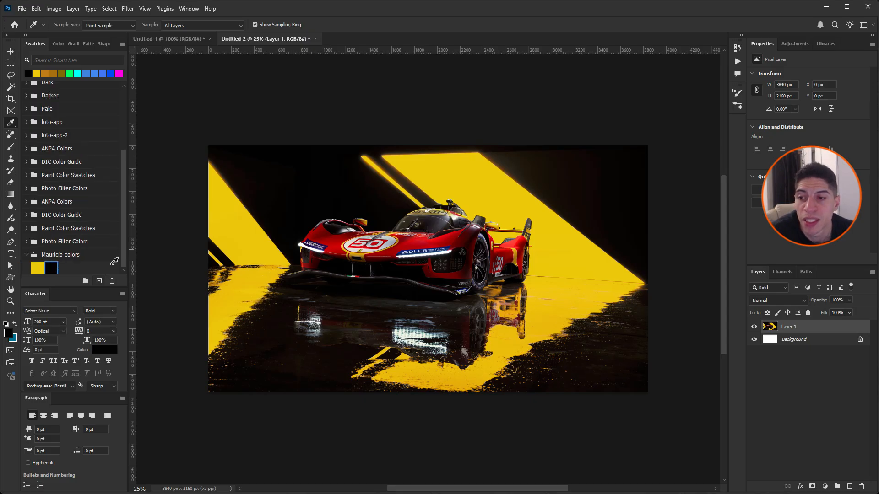
Step: Sample the red of the car's front fender and save it in the custom colour group with the default name and library option
{"action": "left_click", "coordinate": [66, 254]}
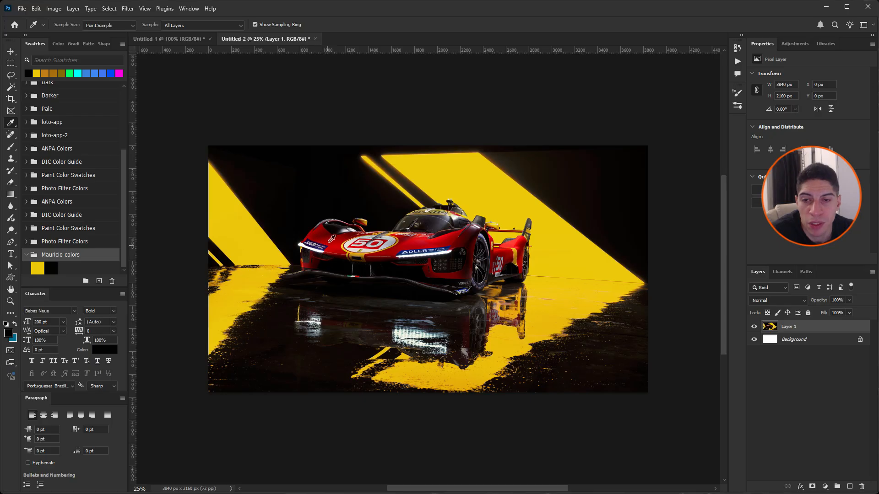
{"action": "left_click", "coordinate": [330, 240]}
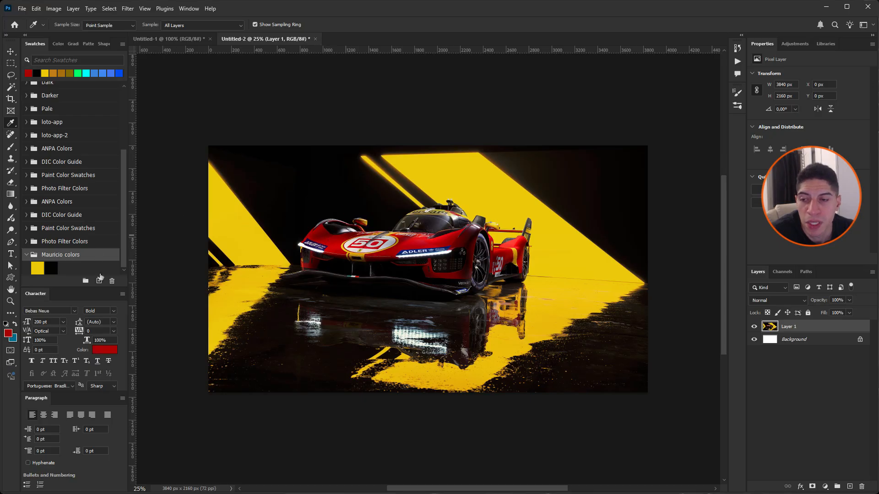
{"action": "left_click", "coordinate": [99, 280]}
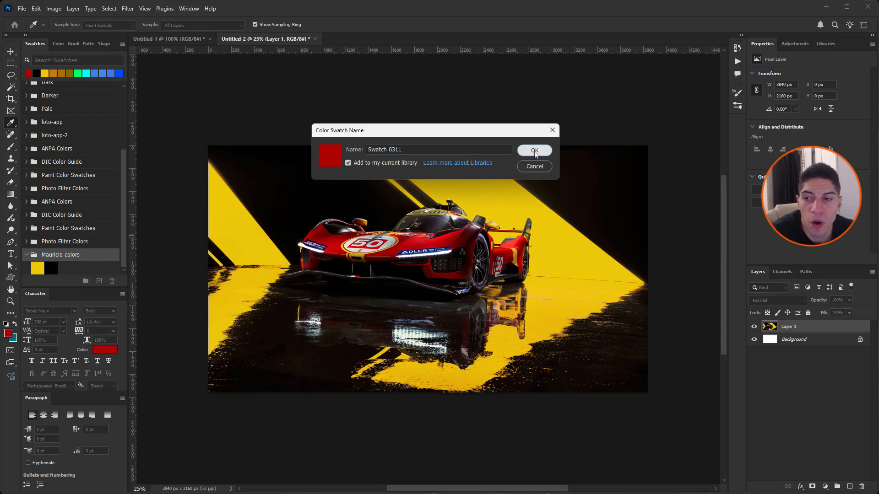
{"action": "left_click", "coordinate": [534, 150]}
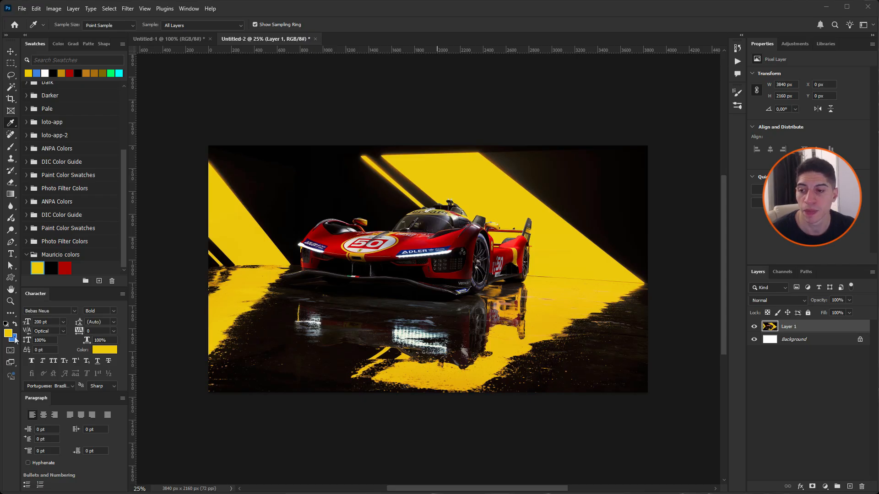
Step: Reset the foreground and background colours to default black and white, and swap them so white is the foreground
{"action": "key", "text": "d"}
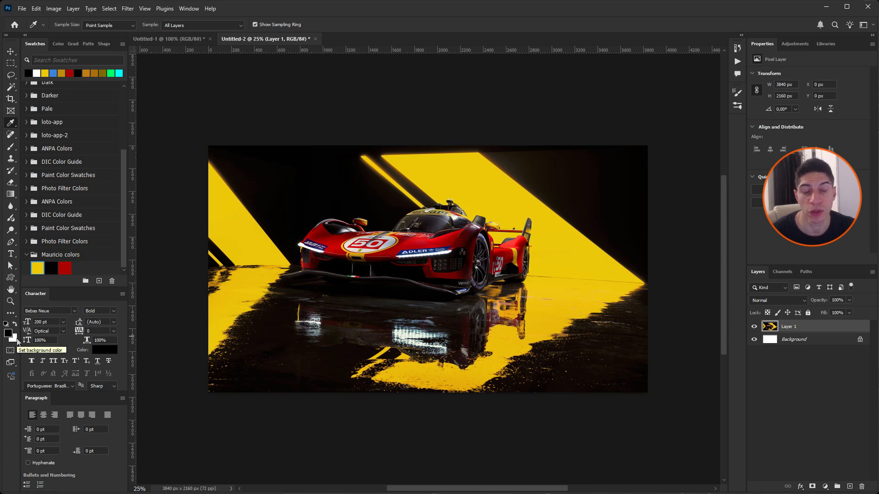
{"action": "key", "text": "x"}
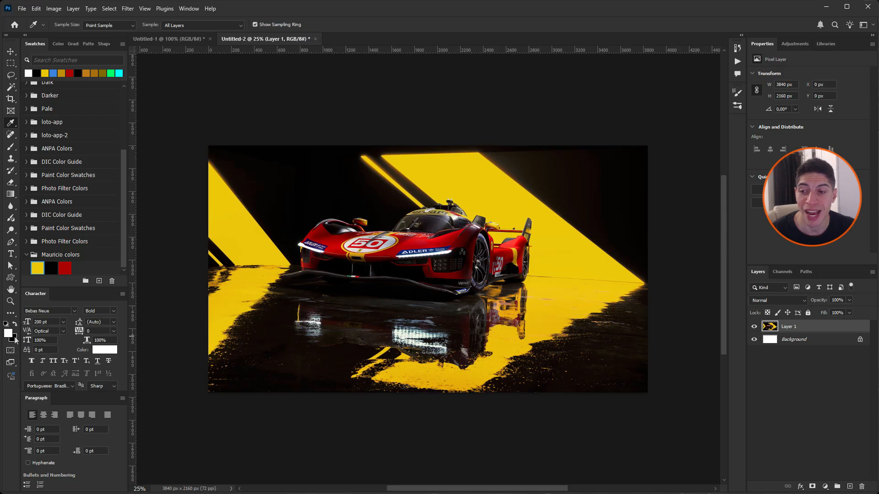
{"action": "key", "text": "x"}
{"action": "key", "text": "x"}
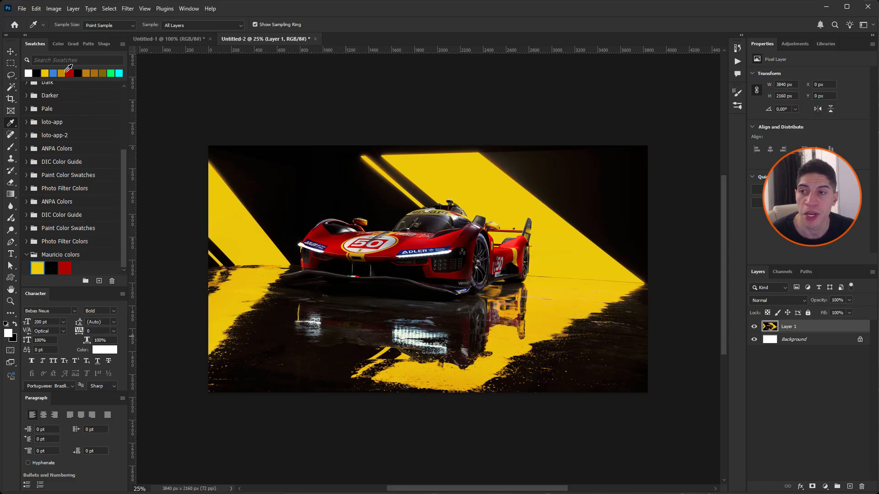
Step: Using the recent colours, set the foreground colour to the dark red and the background colour to the yellow
{"action": "left_click", "coordinate": [46, 73]}
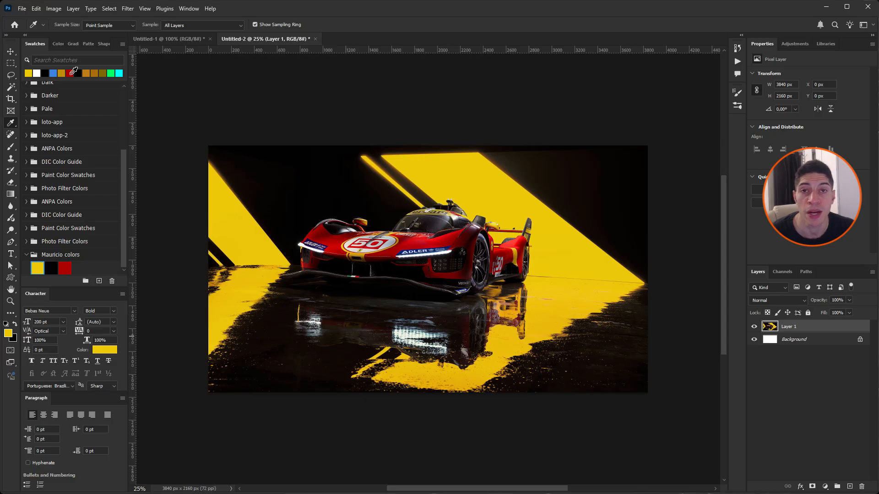
{"action": "key", "text": "x"}
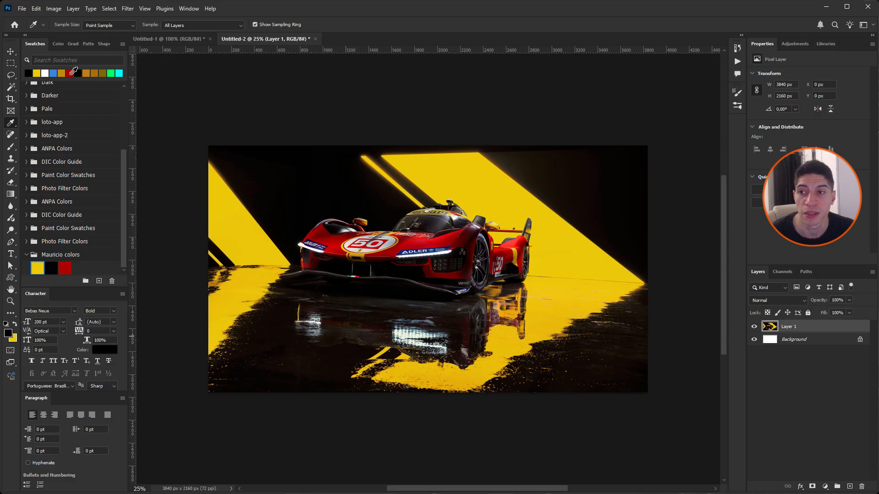
{"action": "left_click", "coordinate": [71, 73]}
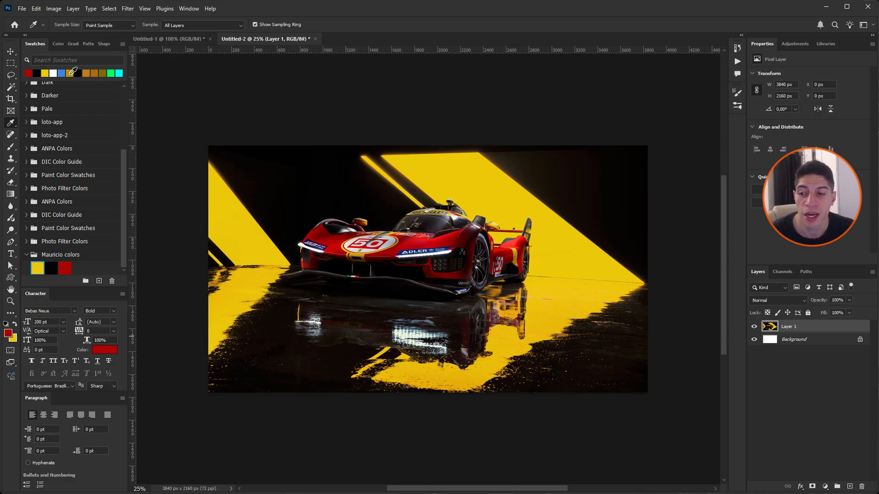
{"action": "key", "text": "x"}
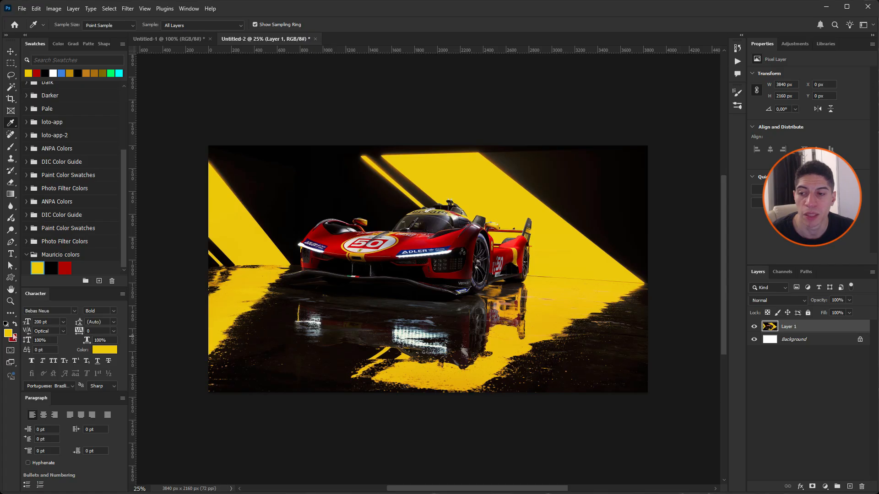
{"action": "key", "text": "x"}
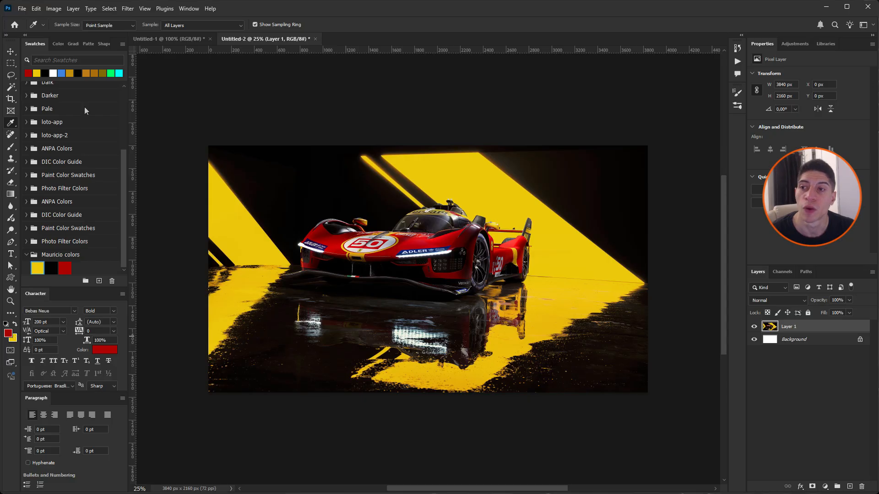
Step: Show the colour picker as a Color Wheel instead of the Hue Cube
{"action": "left_click", "coordinate": [56, 43]}
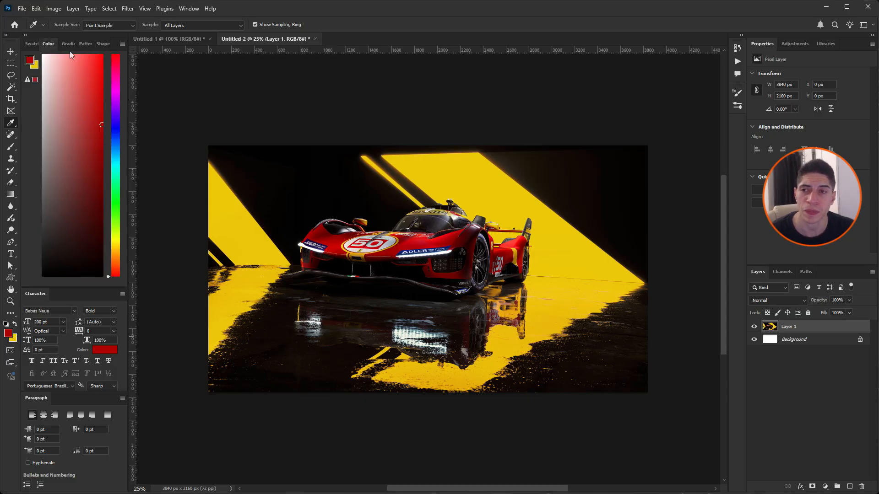
{"action": "left_click", "coordinate": [123, 44]}
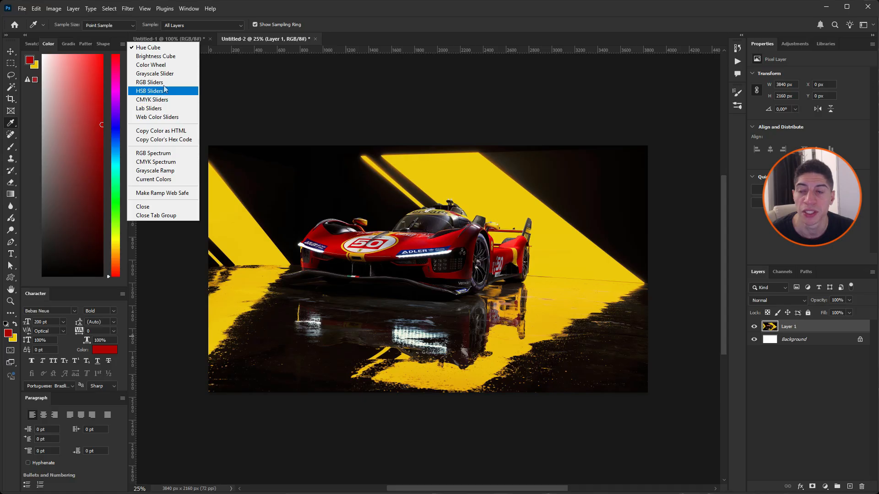
{"action": "left_click", "coordinate": [152, 65]}
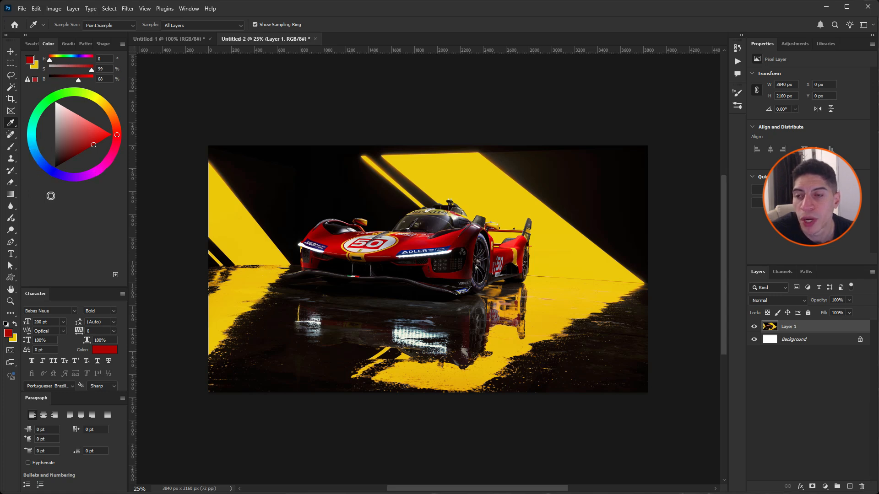
Step: Try different saturations and brightnesses of red in the Color Wheel's triangle, from pure red through black to a muted red
{"action": "left_click", "coordinate": [102, 140]}
{"action": "left_click_drag", "start_coordinate": [102, 139], "coordinate": [112, 135]}
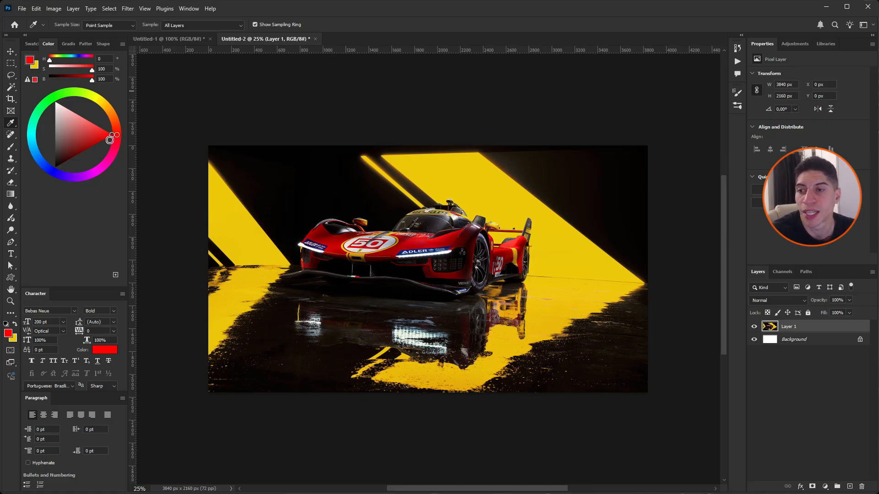
{"action": "left_click_drag", "start_coordinate": [75, 139], "coordinate": [49, 176]}
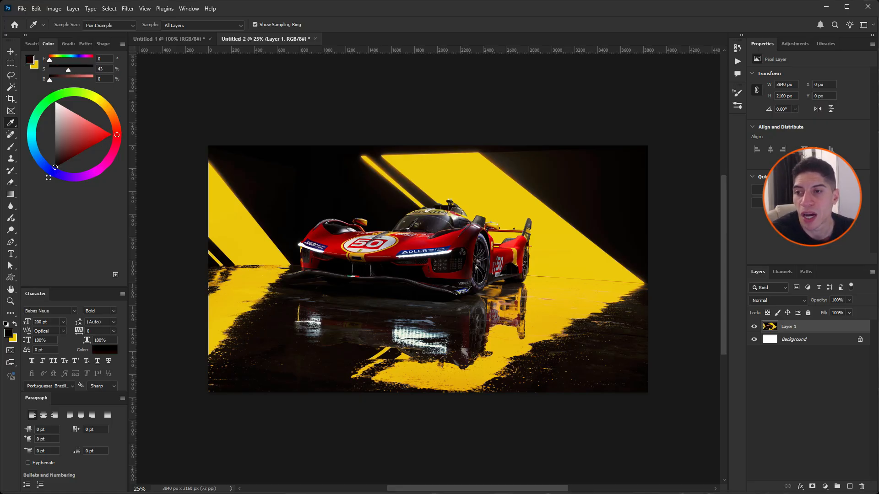
{"action": "mouse_move", "coordinate": [50, 144]}
{"action": "left_mouse_down"}
{"action": "mouse_move", "coordinate": [52, 90]}
{"action": "mouse_move", "coordinate": [81, 135]}
{"action": "left_mouse_up"}
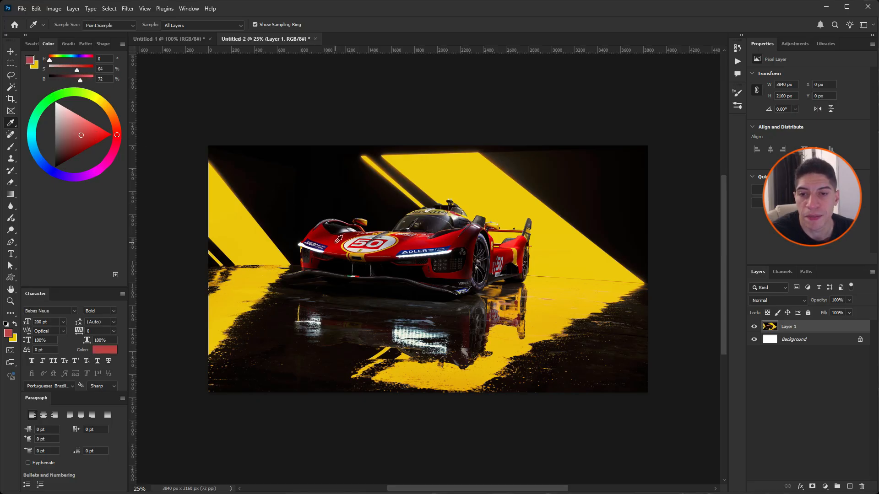
Step: Sample the car's red again and adjust it with the Color Wheel to a magenta of hue 321°, saturation 62% and brightness 65%
{"action": "left_click", "coordinate": [335, 242]}
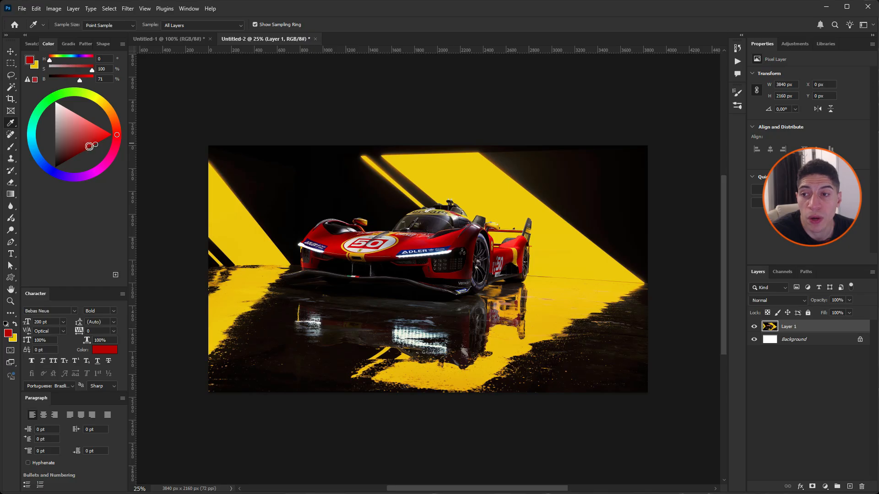
{"action": "left_click", "coordinate": [90, 146]}
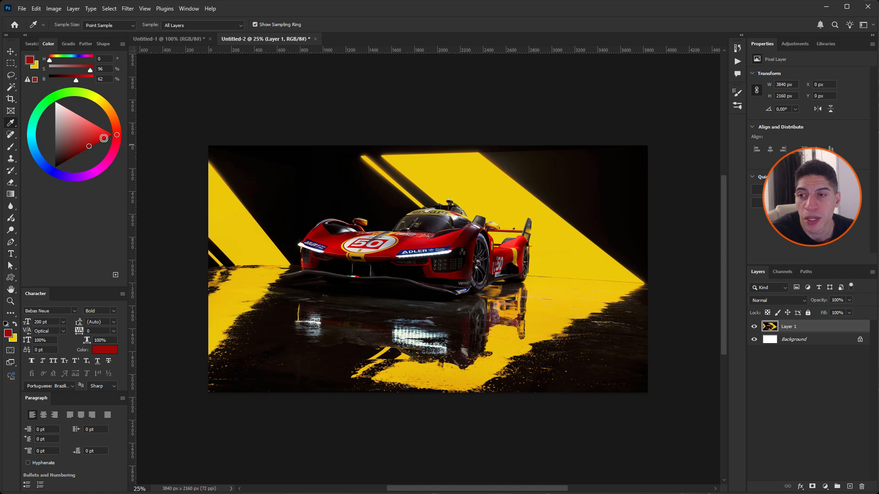
{"action": "left_click", "coordinate": [103, 138]}
{"action": "left_click", "coordinate": [93, 135]}
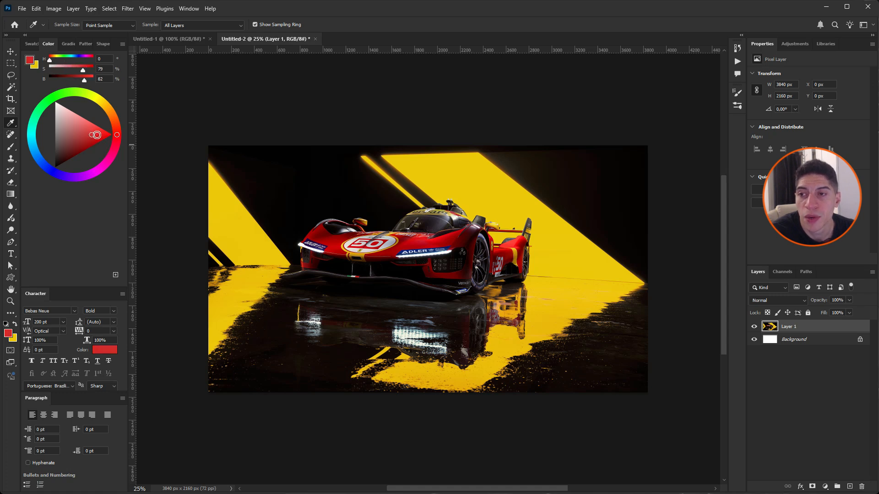
{"action": "mouse_move", "coordinate": [116, 130]}
{"action": "left_mouse_down"}
{"action": "mouse_move", "coordinate": [115, 119]}
{"action": "mouse_move", "coordinate": [98, 136]}
{"action": "mouse_move", "coordinate": [115, 122]}
{"action": "mouse_move", "coordinate": [113, 153]}
{"action": "left_mouse_up"}
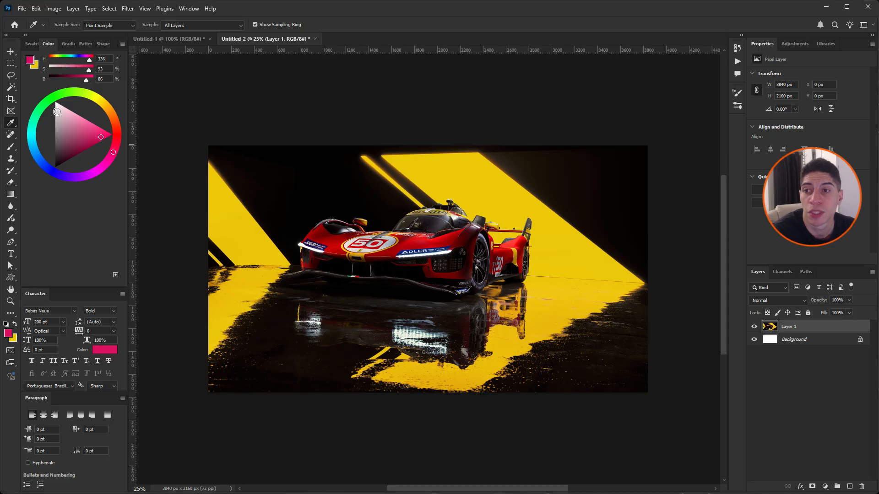
{"action": "mouse_move", "coordinate": [66, 61]}
{"action": "left_mouse_down"}
{"action": "mouse_move", "coordinate": [51, 61]}
{"action": "mouse_move", "coordinate": [93, 69]}
{"action": "mouse_move", "coordinate": [50, 70]}
{"action": "mouse_move", "coordinate": [92, 69]}
{"action": "mouse_move", "coordinate": [50, 81]}
{"action": "mouse_move", "coordinate": [86, 81]}
{"action": "mouse_move", "coordinate": [87, 71]}
{"action": "mouse_move", "coordinate": [72, 71]}
{"action": "mouse_move", "coordinate": [90, 65]}
{"action": "left_mouse_up"}
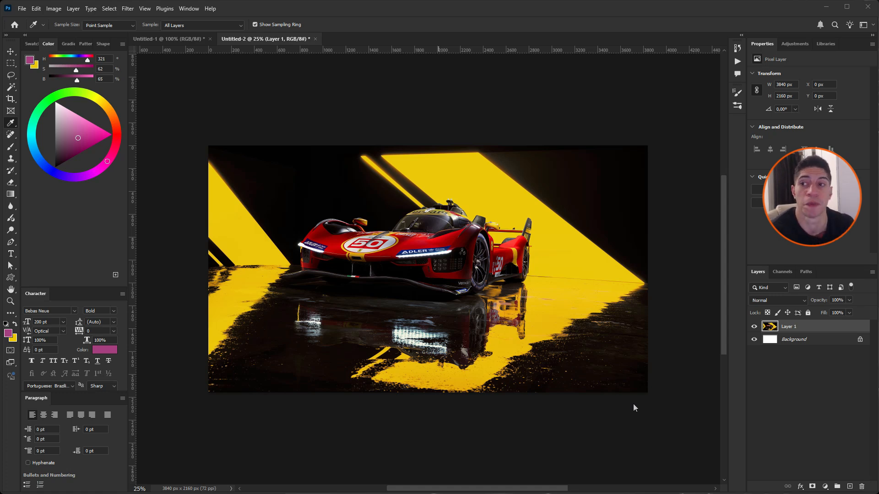
Step: Return to the swatches and make the Eyedropper Tool active
{"action": "left_click", "coordinate": [31, 44]}
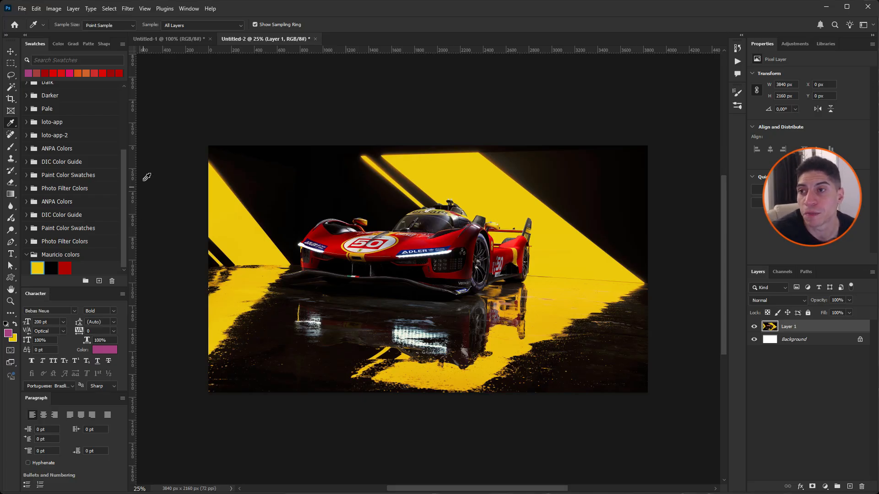
{"action": "right_click", "coordinate": [11, 124]}
{"action": "left_click", "coordinate": [11, 125]}
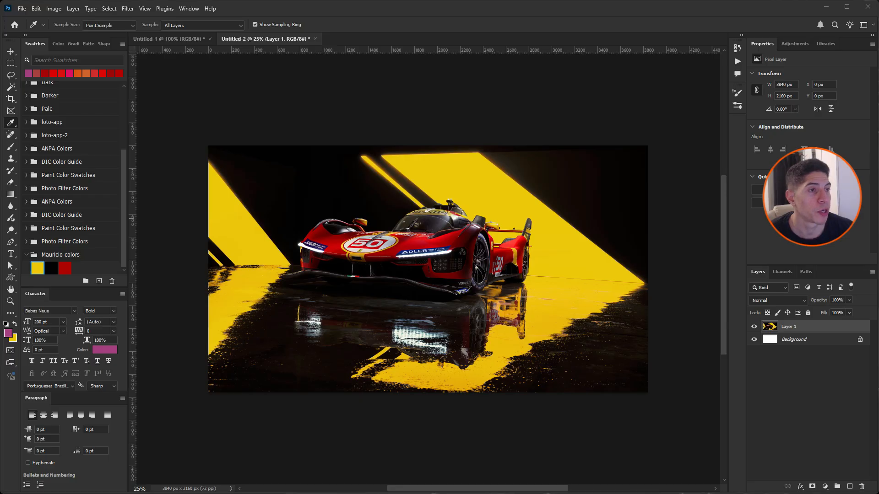
Step: Switch to the Brave browser, open the BMW M4 M Series Artwork 4K wallpaper page and place its window beside the Photoshop swatches
{"action": "left_click_drag", "start_coordinate": [878, 64], "coordinate": [442, 81]}
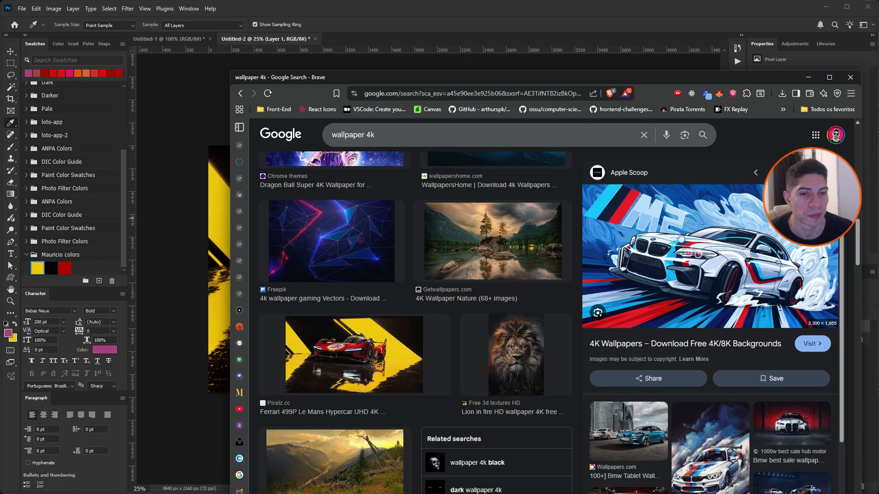
{"action": "left_click", "coordinate": [680, 233]}
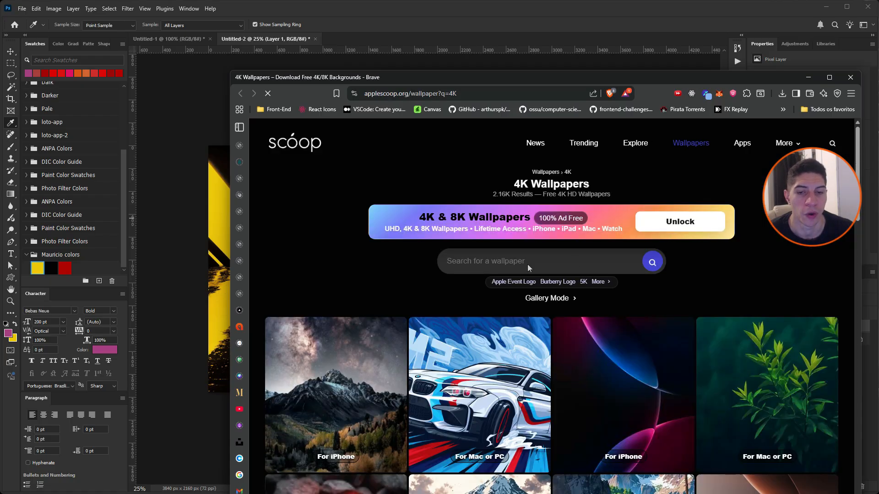
{"action": "left_click", "coordinate": [481, 370]}
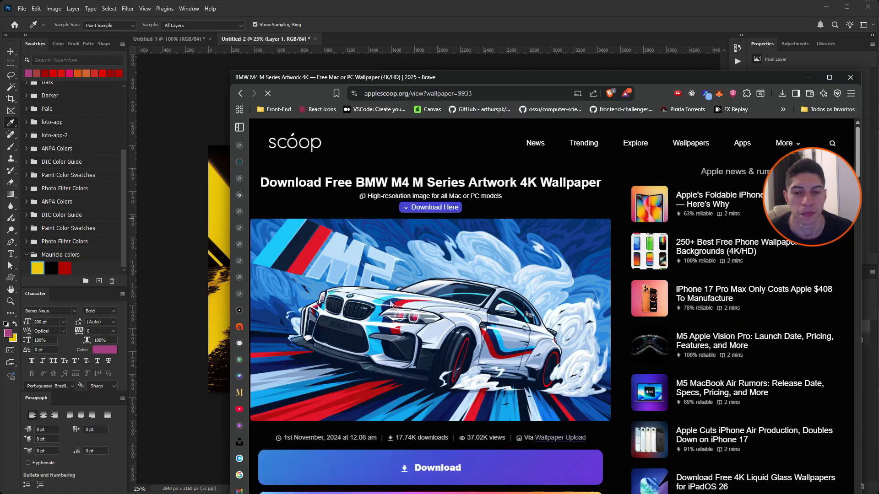
{"action": "left_click_drag", "start_coordinate": [465, 81], "coordinate": [696, 62]}
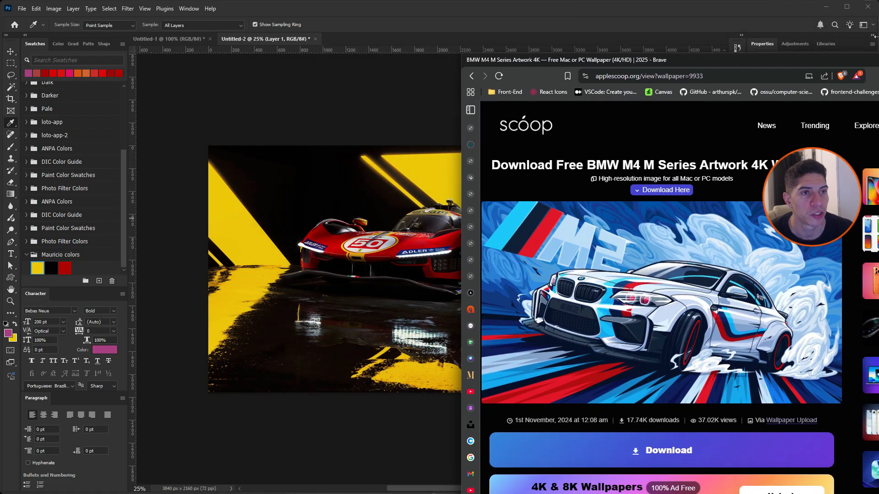
Step: Narrow the Photoshop window and place the Brave window beside it so the whole BMW wallpaper is within reach of the Eyedropper
{"action": "left_click", "coordinate": [865, 38]}
{"action": "left_click_drag", "start_coordinate": [865, 38], "coordinate": [496, 77]}
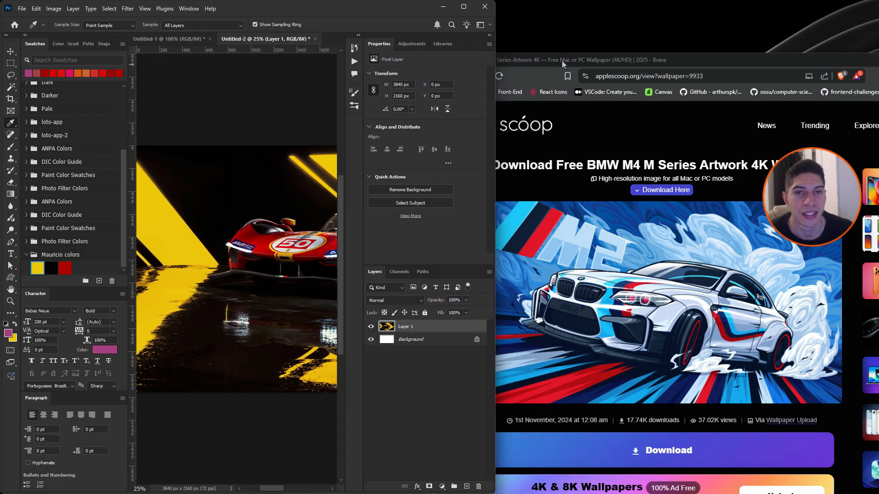
{"action": "left_click_drag", "start_coordinate": [580, 61], "coordinate": [616, 19]}
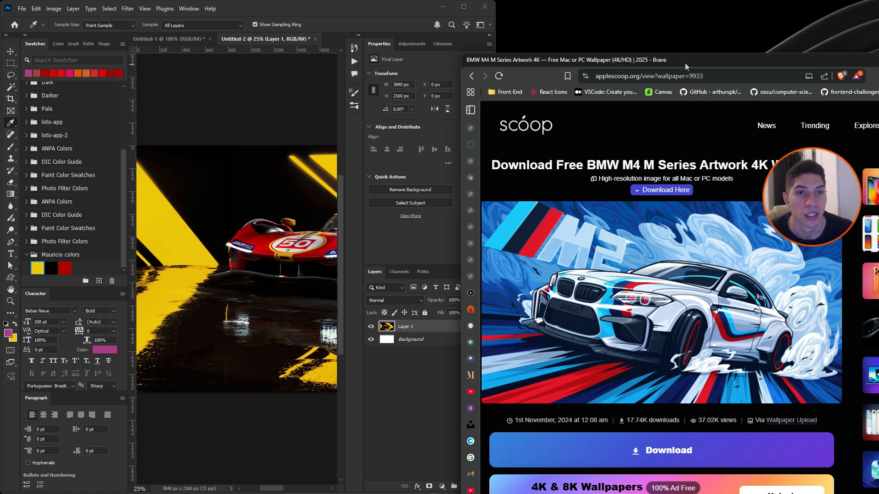
{"action": "left_click_drag", "start_coordinate": [685, 62], "coordinate": [716, 32]}
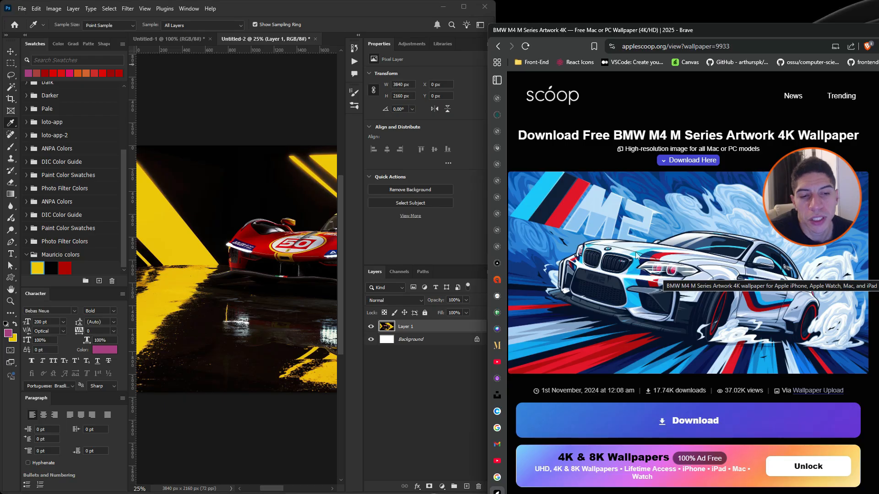
{"action": "scroll", "coordinate": [634, 245], "scroll_direction": "down", "scroll_amount": 6}
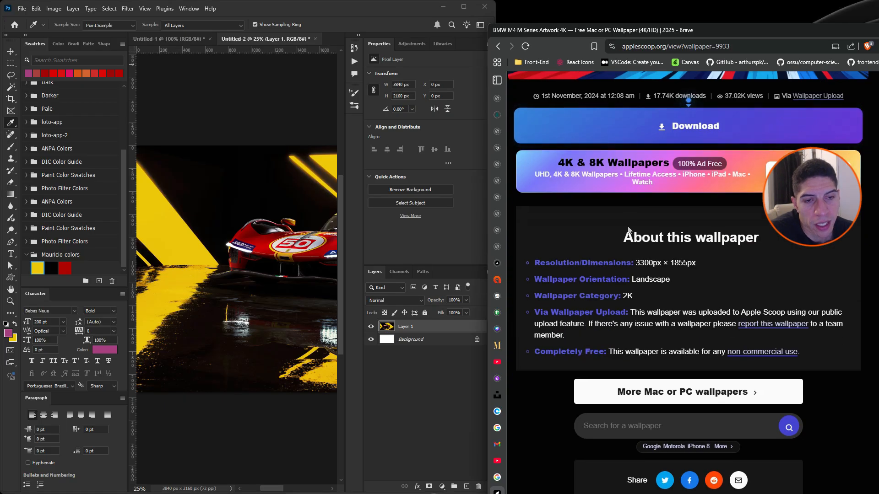
{"action": "scroll", "coordinate": [702, 273], "scroll_direction": "up", "scroll_amount": 6}
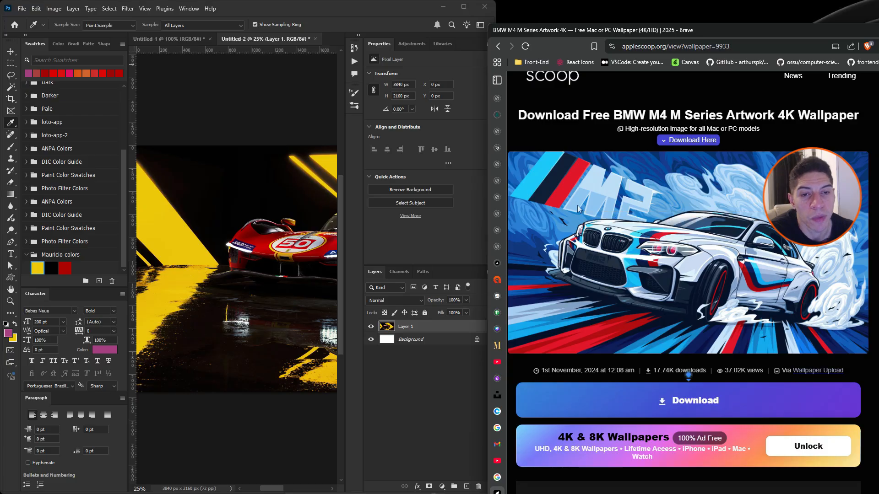
{"action": "scroll", "coordinate": [577, 209], "scroll_direction": "down", "scroll_amount": 6}
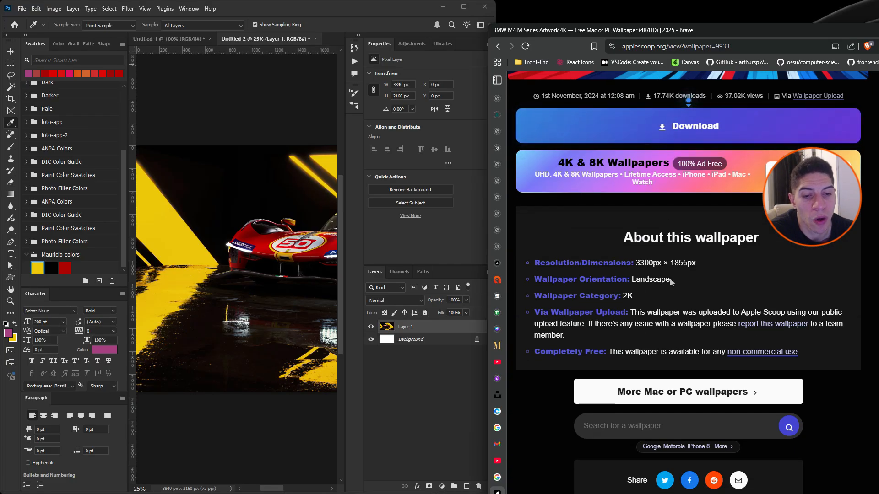
{"action": "scroll", "coordinate": [655, 382], "scroll_direction": "up", "scroll_amount": 6}
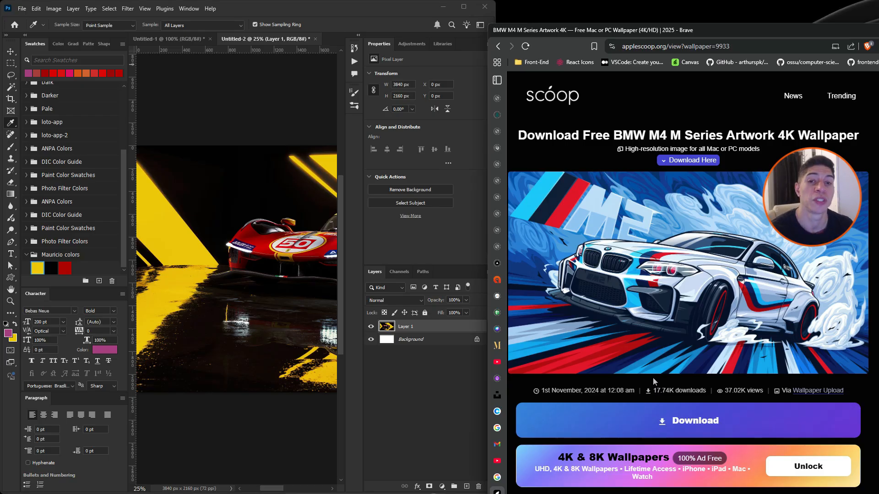
Step: Sample the light blue of the BMW wallpaper's stripe with the Eyedropper and try to create a swatch from it
{"action": "left_click", "coordinate": [247, 196]}
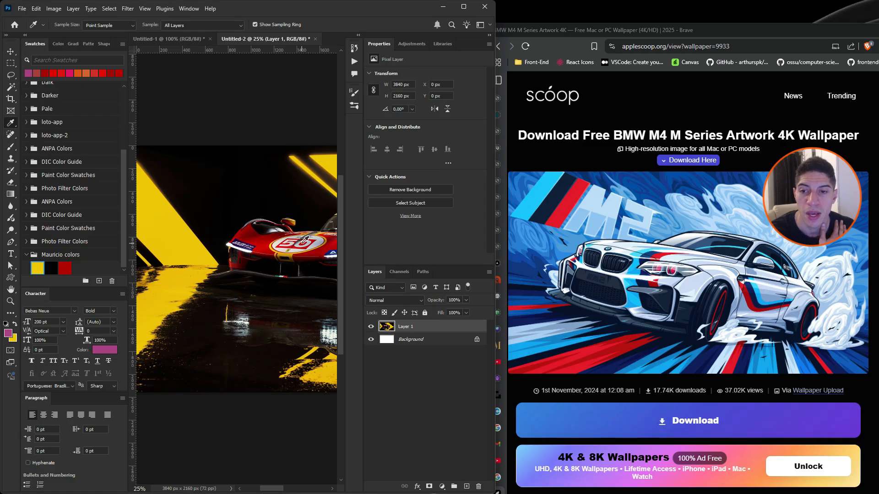
{"action": "left_click_drag", "start_coordinate": [305, 239], "coordinate": [543, 187]}
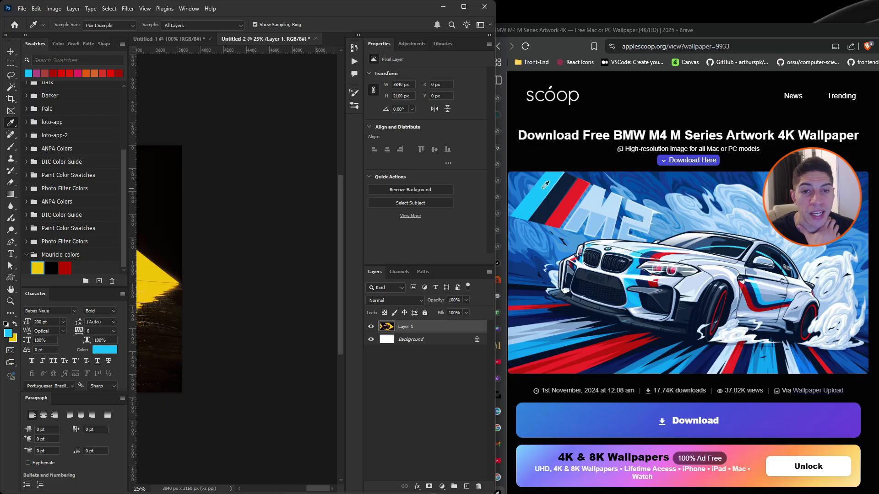
{"action": "left_click", "coordinate": [99, 281]}
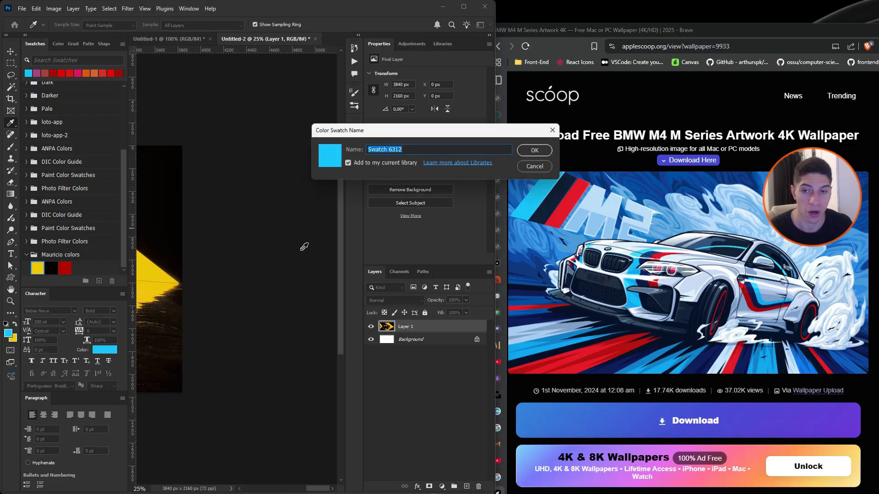
{"action": "key", "text": "Return"}
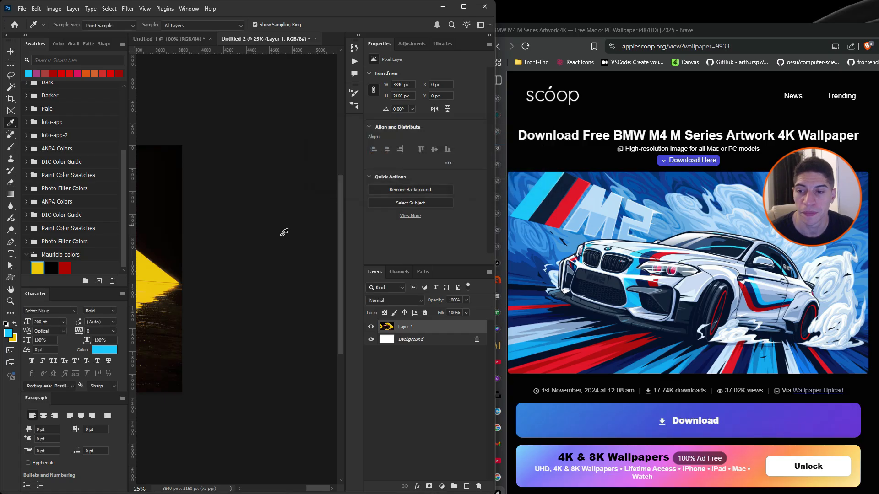
Step: Create a new swatch group named BMW
{"action": "left_click", "coordinate": [85, 281]}
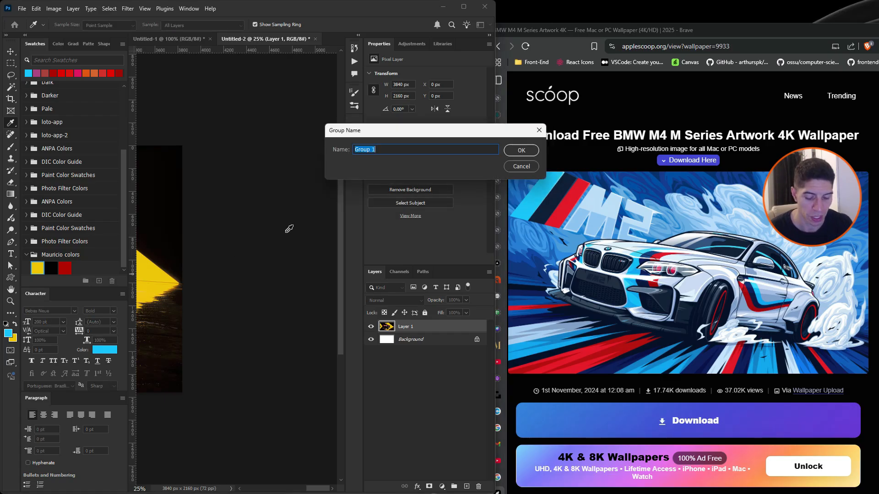
{"action": "type", "text": "BMW"}
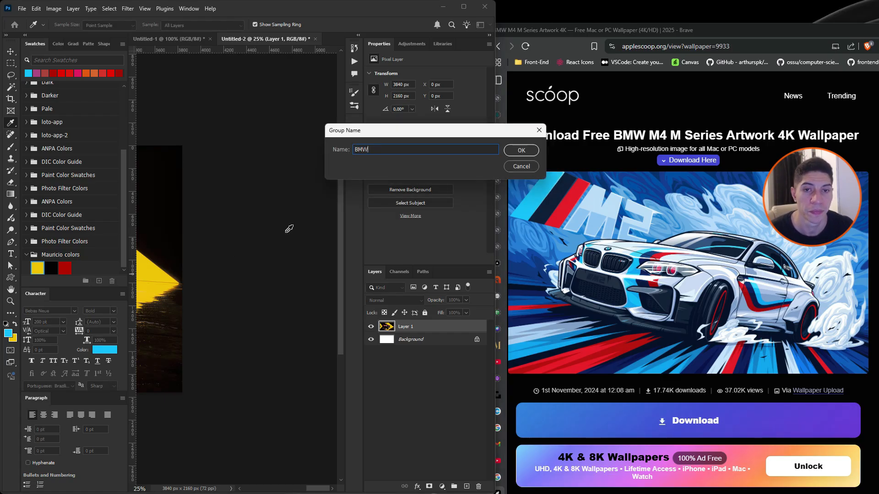
{"action": "left_click", "coordinate": [520, 149]}
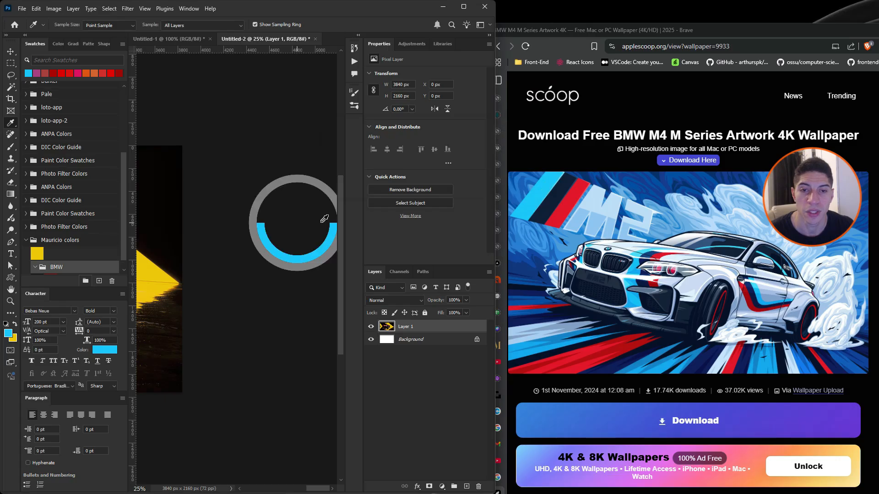
Step: Add the stripe's light blue as a swatch in the BMW group and move that group out of the existing custom group
{"action": "left_click_drag", "start_coordinate": [493, 197], "coordinate": [538, 192]}
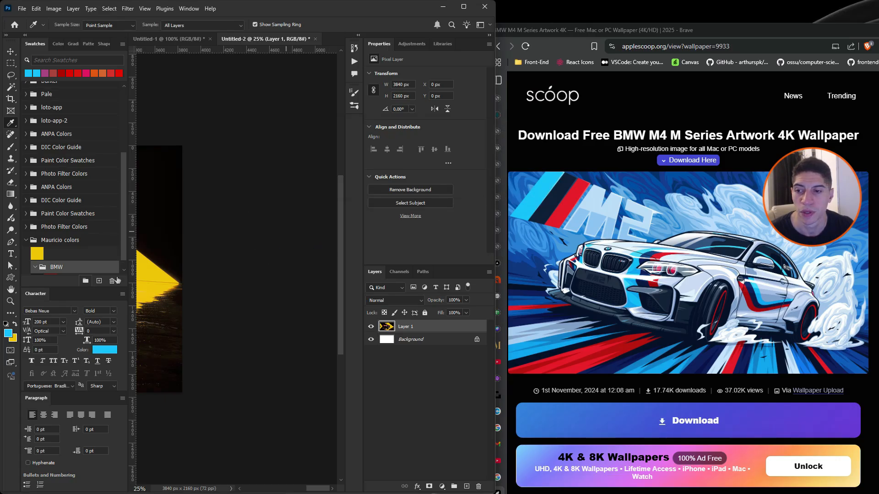
{"action": "left_click", "coordinate": [99, 281]}
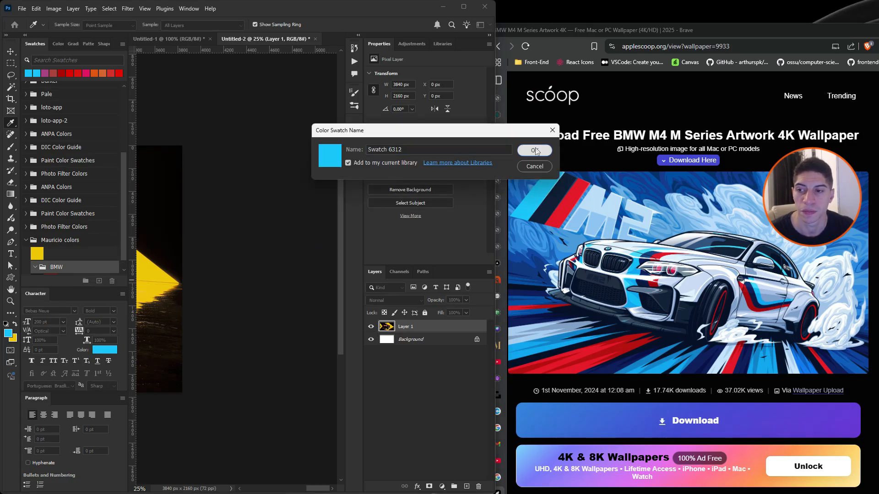
{"action": "left_click", "coordinate": [531, 150]}
{"action": "left_click_drag", "start_coordinate": [46, 242], "coordinate": [38, 219]}
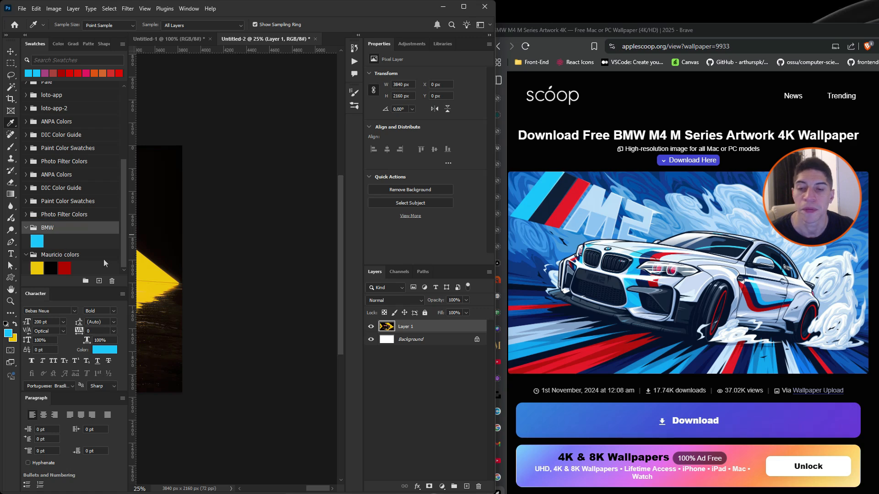
Step: Sample the dark navy and the red of the wallpaper's stripe and save each as a swatch in the BMW group
{"action": "left_click_drag", "start_coordinate": [289, 226], "coordinate": [550, 201]}
{"action": "left_click", "coordinate": [97, 284]}
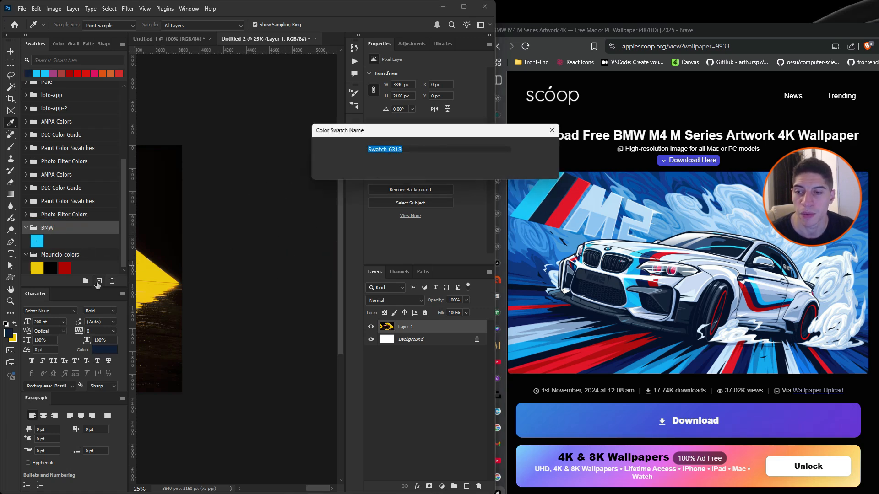
{"action": "left_click", "coordinate": [529, 152]}
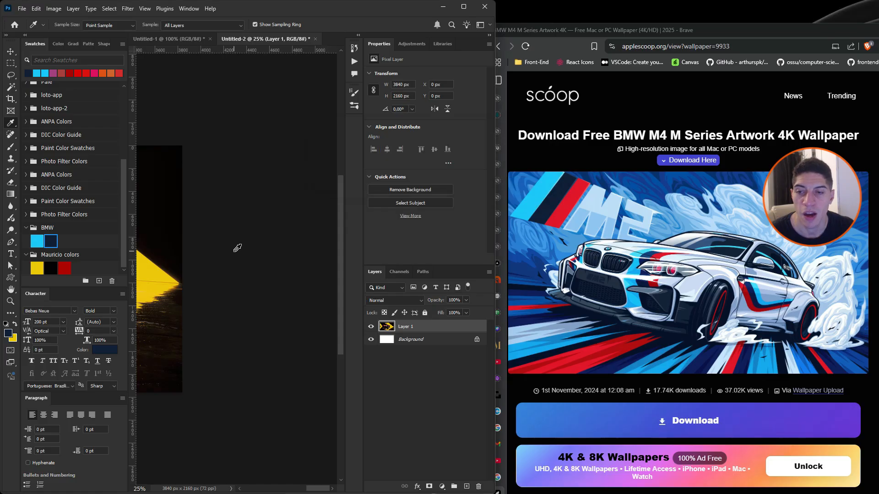
{"action": "left_click_drag", "start_coordinate": [262, 250], "coordinate": [570, 208]}
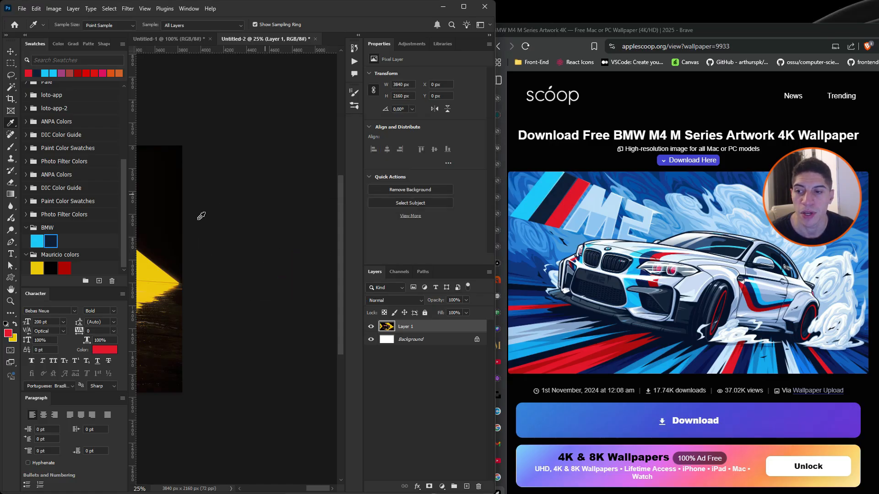
{"action": "left_click", "coordinate": [99, 281]}
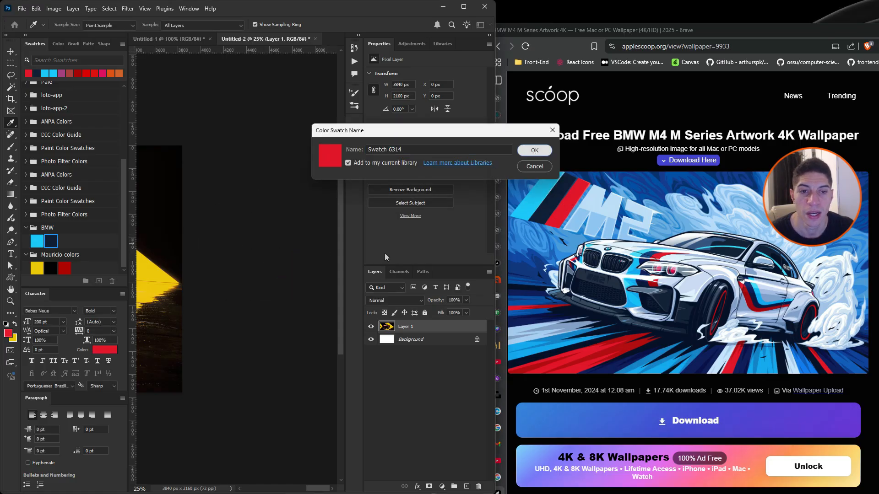
{"action": "left_click", "coordinate": [530, 151]}
Step: Sample a light grey from the BMW car and save it as a swatch in the BMW group
{"action": "left_click_drag", "start_coordinate": [279, 256], "coordinate": [673, 246]}
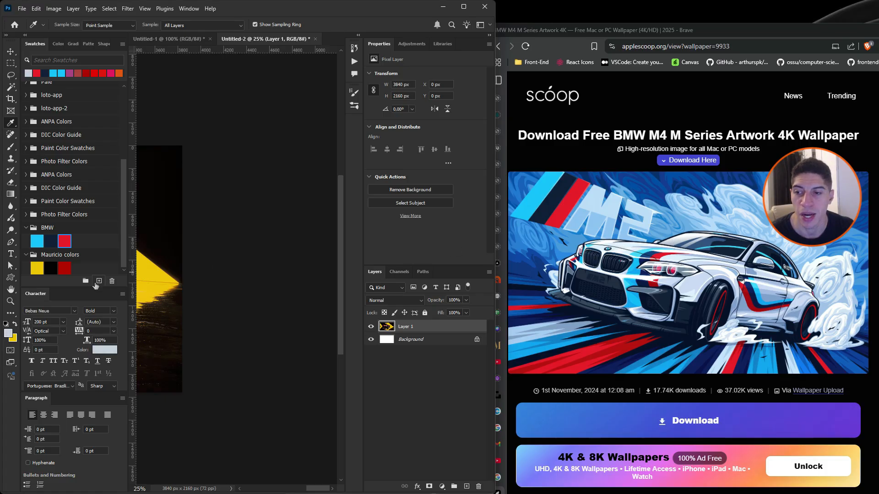
{"action": "left_click", "coordinate": [96, 284]}
{"action": "left_click", "coordinate": [531, 150]}
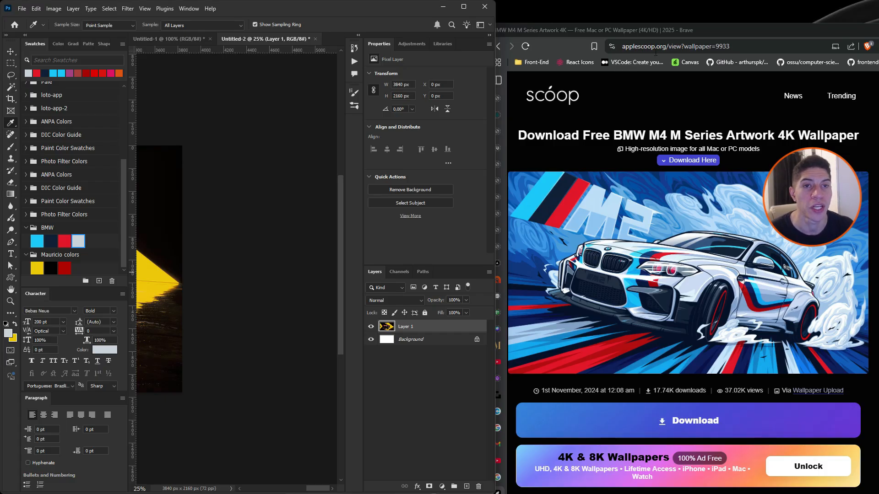
Step: Move the browser window out of the way, sample a grey from the desktop wallpaper and save it as a swatch in the BMW group
{"action": "left_click_drag", "start_coordinate": [705, 32], "coordinate": [707, 334]}
{"action": "left_click", "coordinate": [268, 241]}
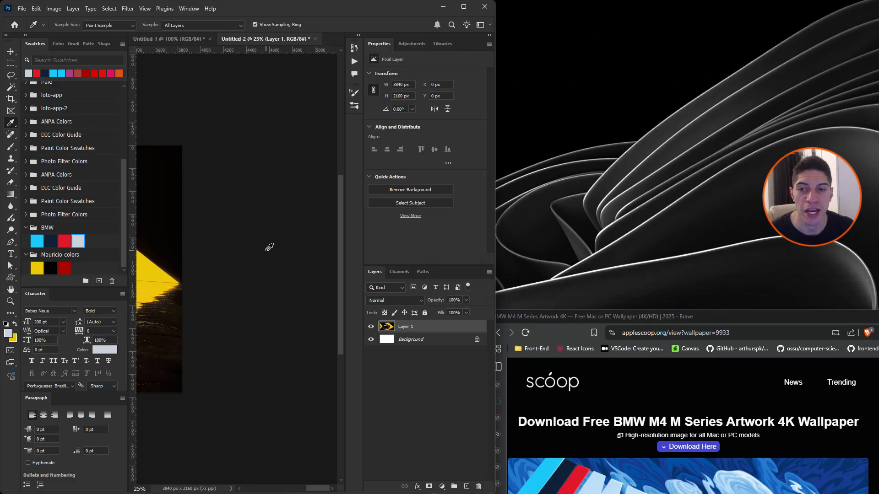
{"action": "left_click_drag", "start_coordinate": [269, 247], "coordinate": [645, 177]}
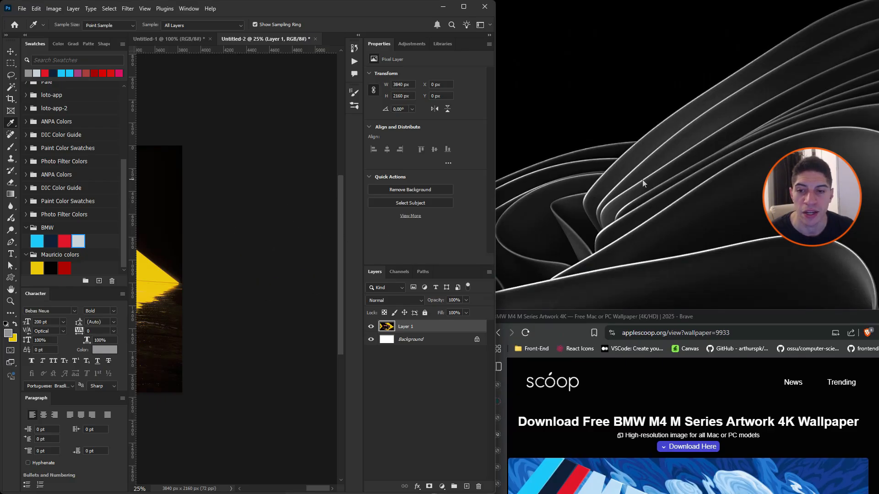
{"action": "left_click", "coordinate": [99, 281]}
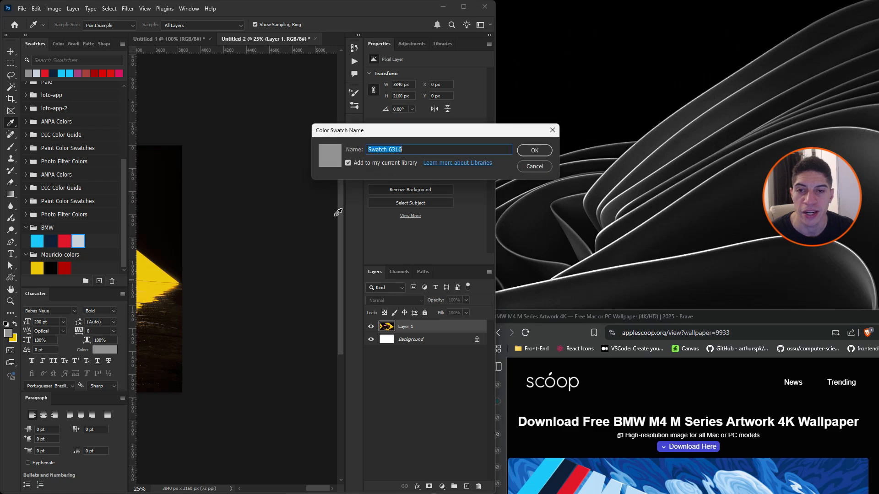
{"action": "left_click", "coordinate": [532, 149]}
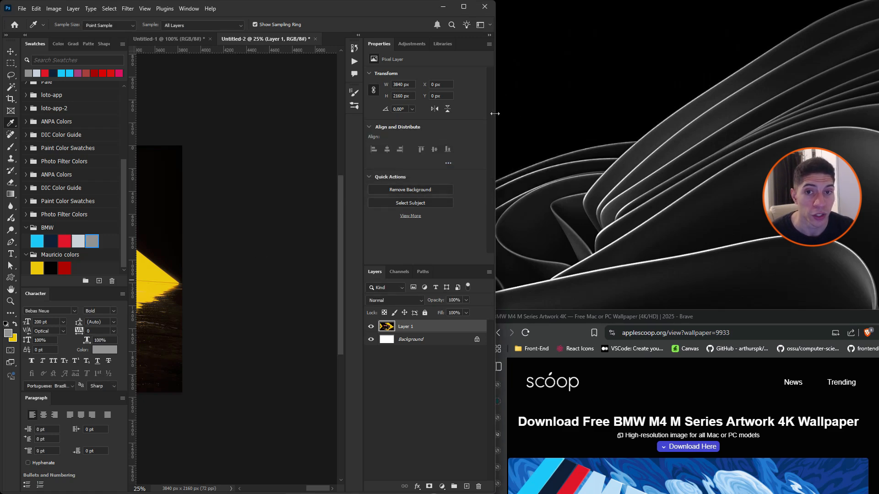
Step: Widen the Photoshop window back across the full screen
{"action": "left_click_drag", "start_coordinate": [496, 115], "coordinate": [739, 119]}
{"action": "left_click_drag", "start_coordinate": [774, 162], "coordinate": [877, 182]}
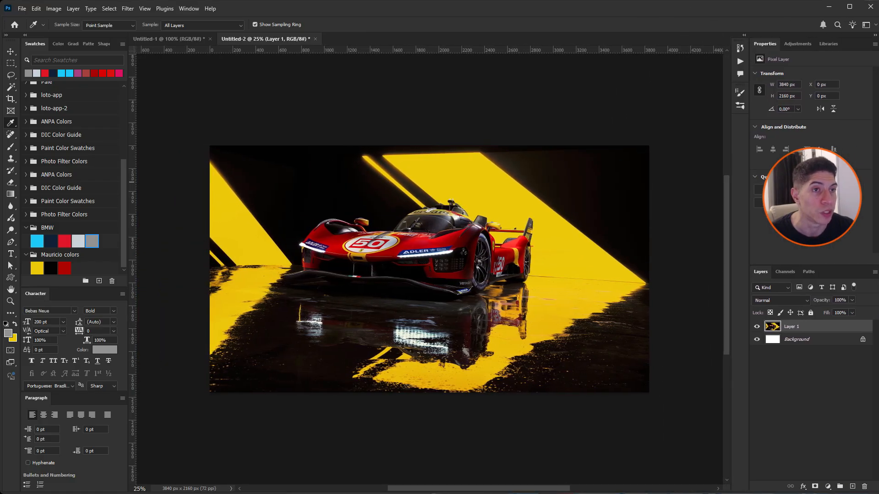
{"action": "key", "text": "alt+Tab"}
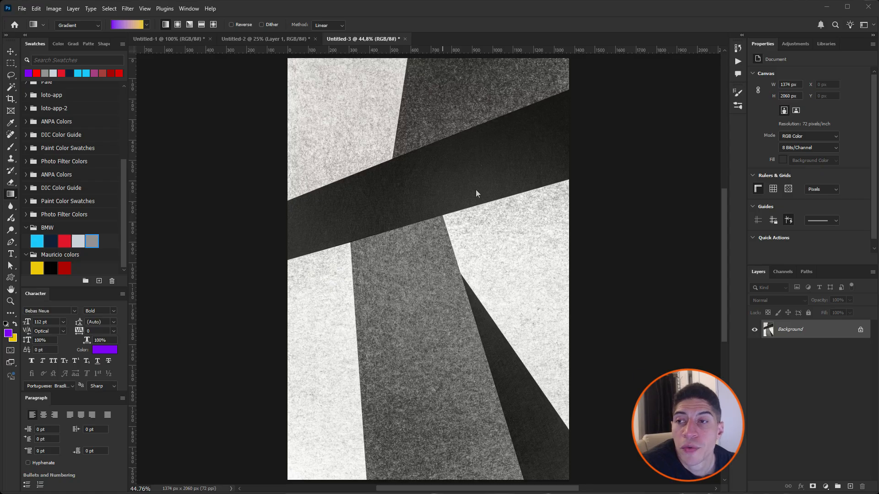
Step: Activate the Gradient Tool, try the black-to-white preset from Basics and choose the purple-to-yellow foreground-to-background gradient
{"action": "right_click", "coordinate": [11, 196]}
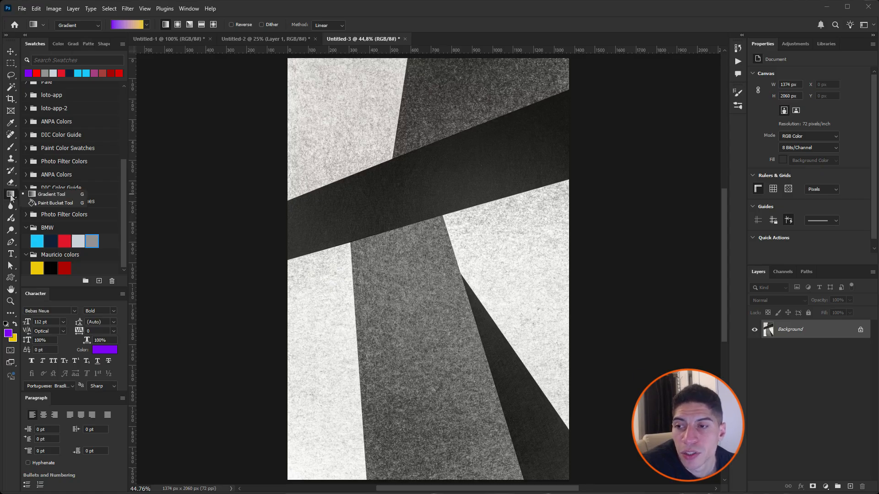
{"action": "left_click", "coordinate": [56, 196]}
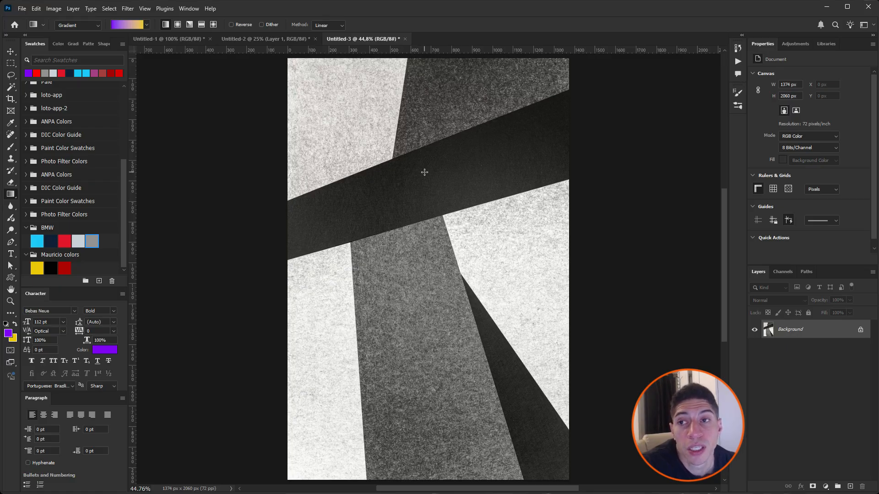
{"action": "left_click", "coordinate": [146, 25]}
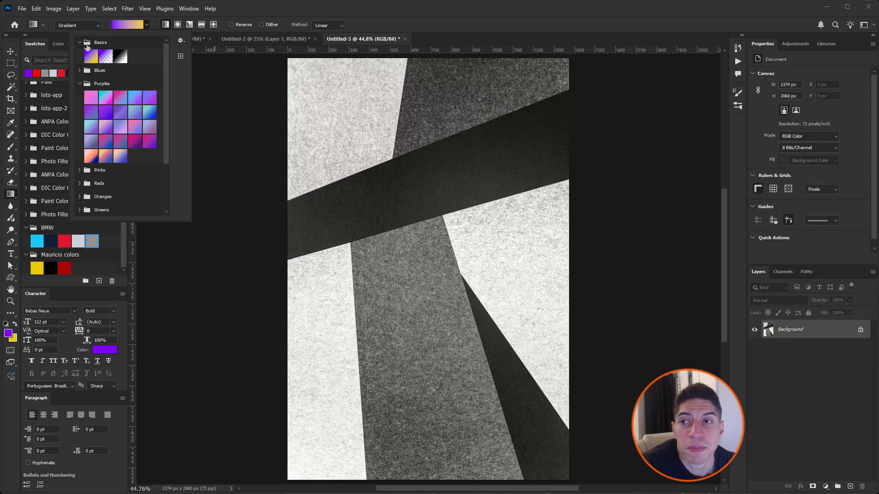
{"action": "left_click", "coordinate": [92, 56]}
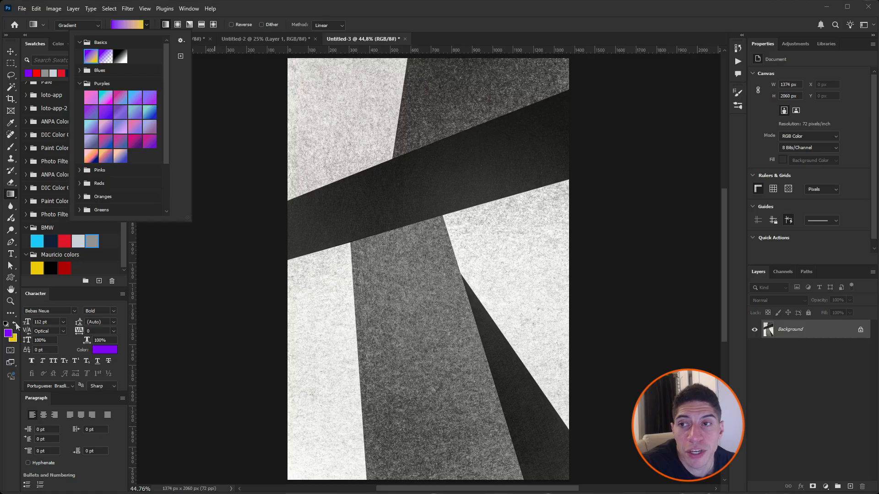
{"action": "left_click", "coordinate": [120, 56]}
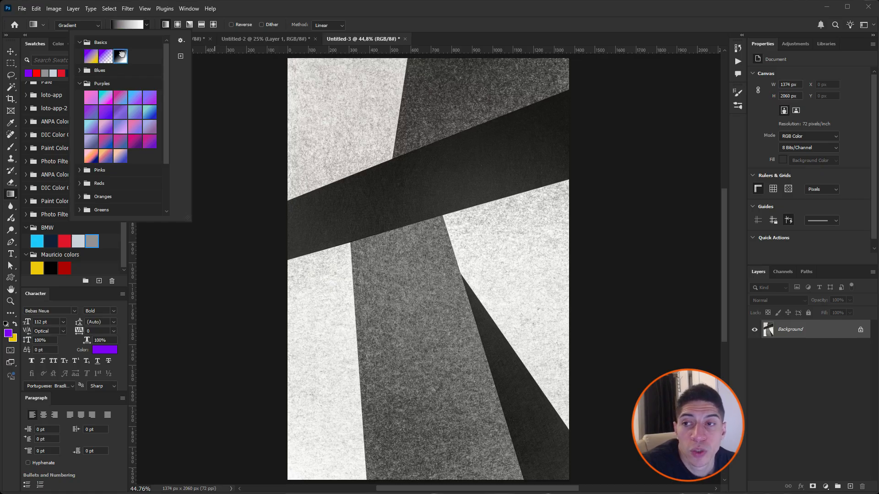
{"action": "left_click", "coordinate": [94, 58]}
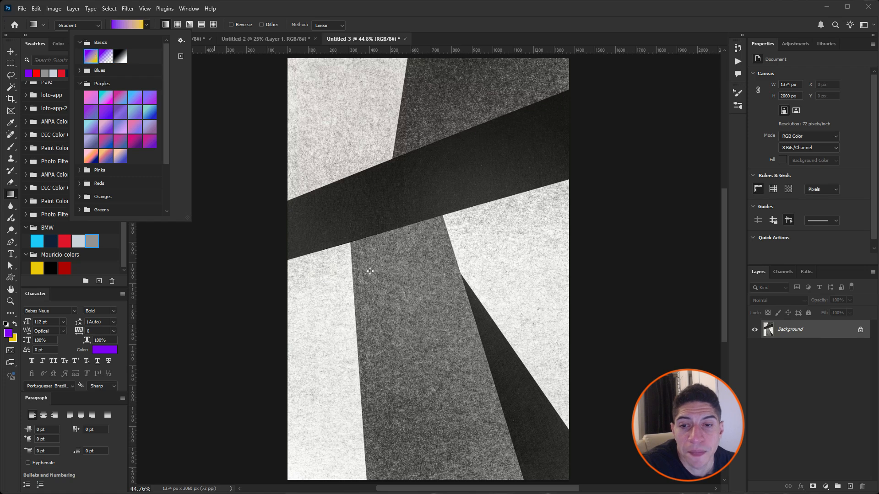
Step: Draw the purple-to-yellow gradient vertically from near the canvas bottom to near its top, then hide its layer and select the Background layer
{"action": "left_click_drag", "start_coordinate": [417, 441], "coordinate": [419, 90]}
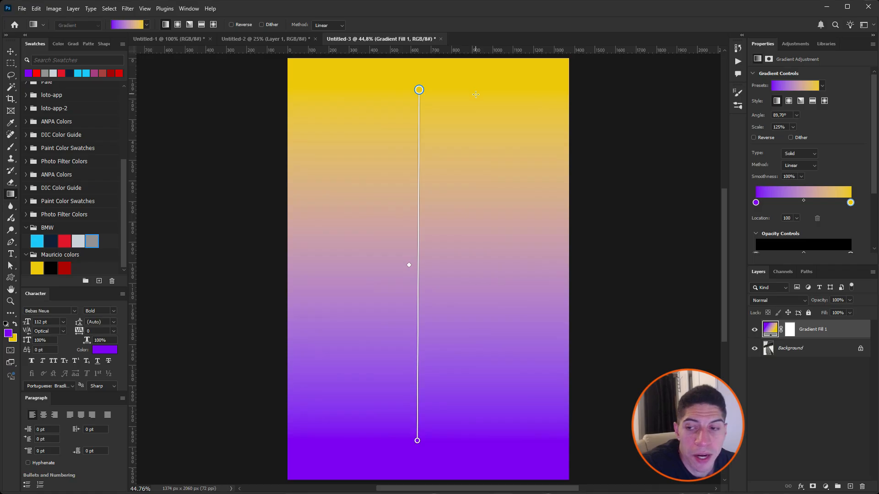
{"action": "left_click", "coordinate": [805, 349]}
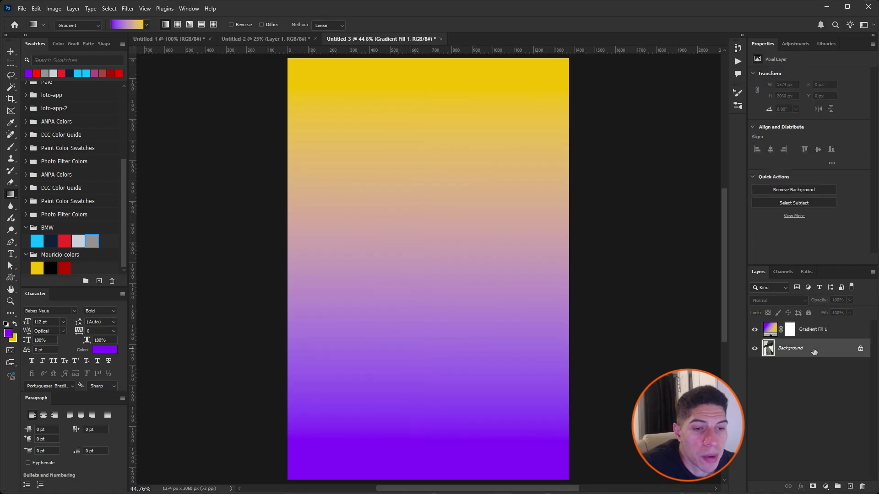
{"action": "left_click", "coordinate": [755, 329]}
{"action": "left_click", "coordinate": [755, 330]}
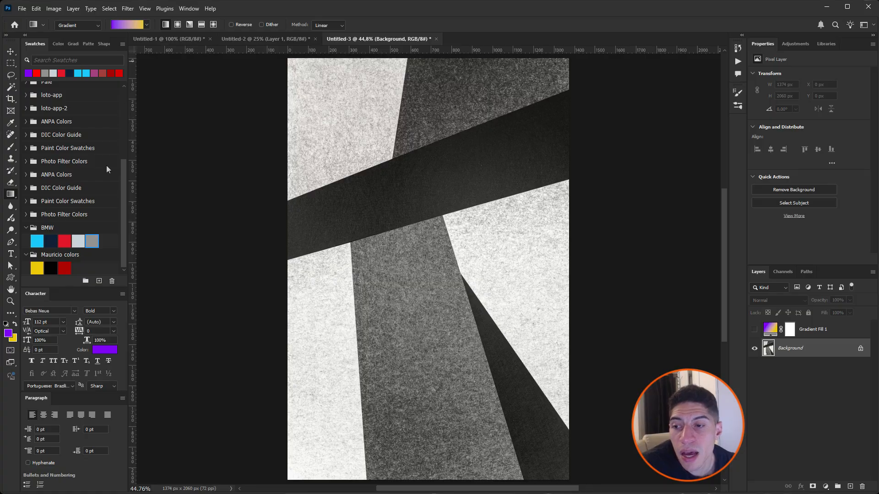
Step: Choose the foreground-to-transparent preset from Basics and set the foreground colour to red ff0000
{"action": "left_click", "coordinate": [146, 26]}
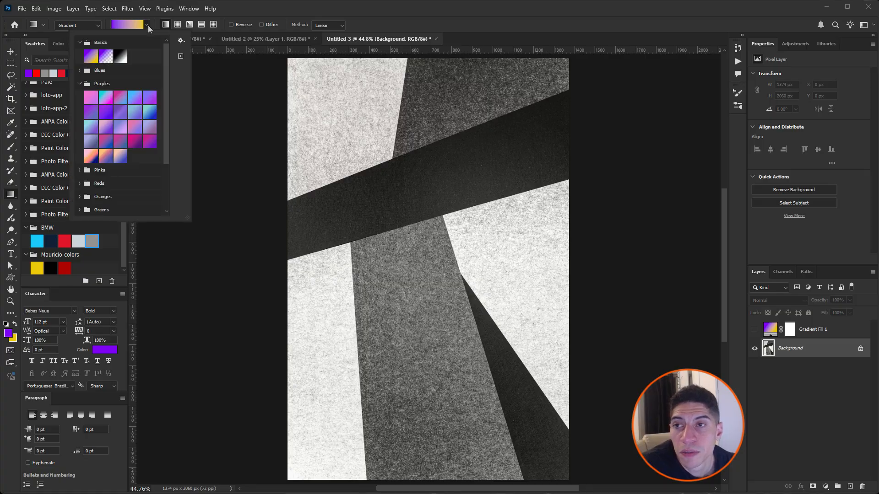
{"action": "left_click", "coordinate": [106, 55]}
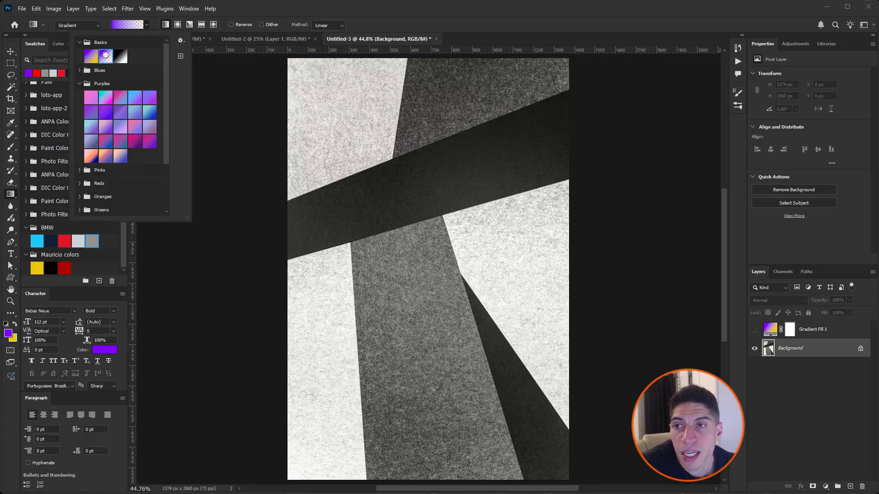
{"action": "left_click", "coordinate": [8, 333]}
{"action": "left_click", "coordinate": [8, 333]}
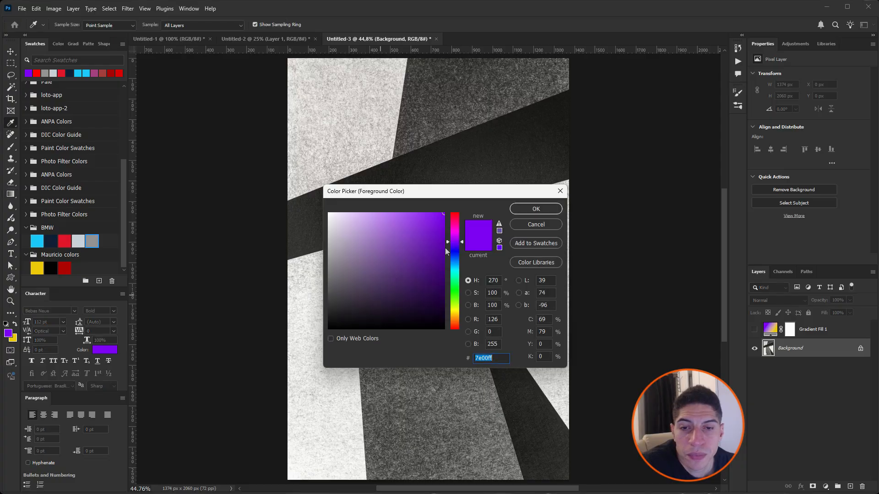
{"action": "left_click_drag", "start_coordinate": [447, 251], "coordinate": [455, 213]}
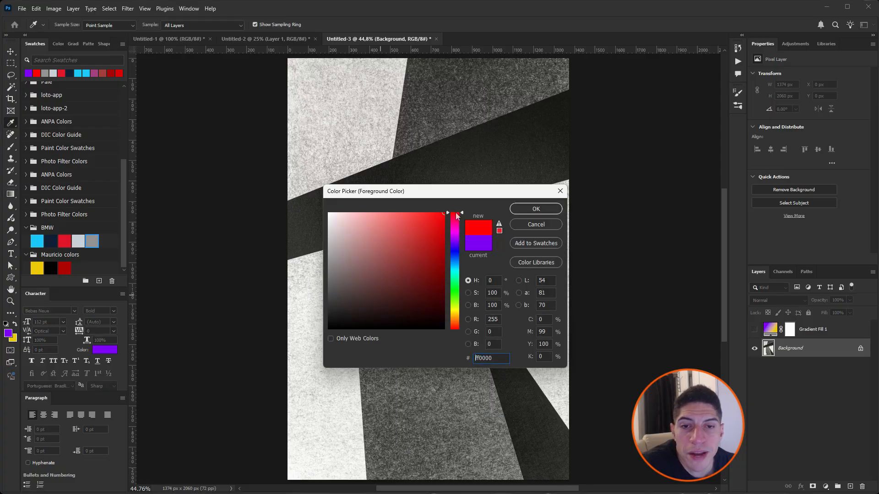
{"action": "left_click", "coordinate": [534, 210]}
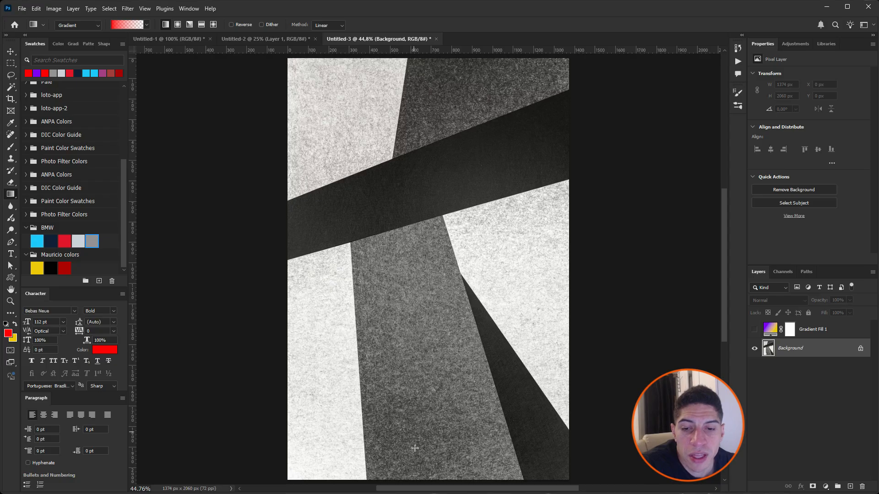
Step: Draw the red-to-transparent gradient upward from the canvas bottom, then hide its layer and reselect the Background layer
{"action": "left_click_drag", "start_coordinate": [415, 475], "coordinate": [416, 110]}
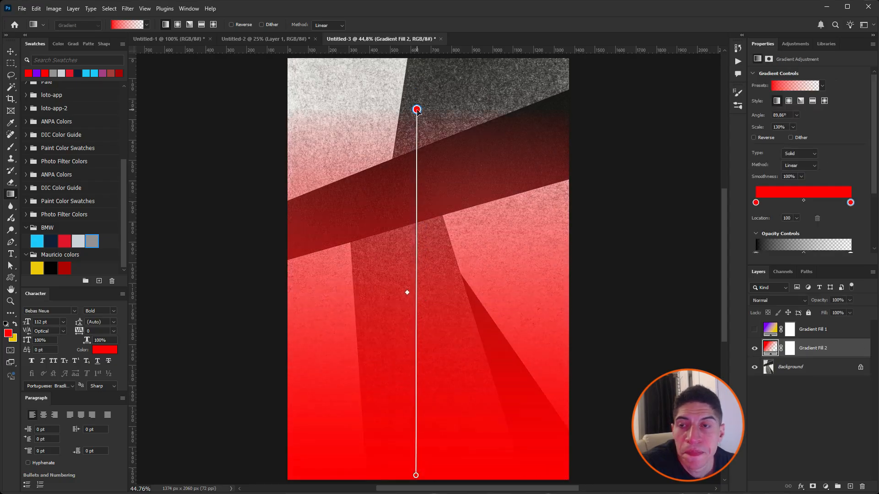
{"action": "left_click", "coordinate": [754, 348]}
{"action": "left_click", "coordinate": [777, 375]}
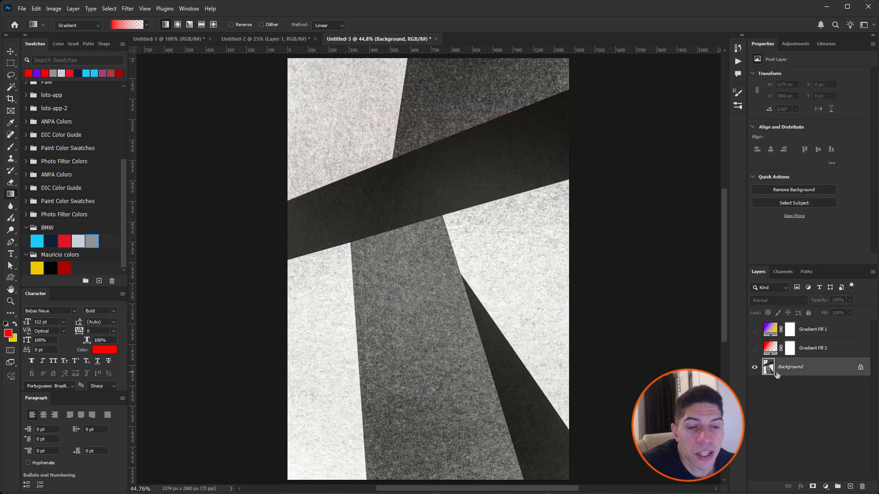
Step: Draw a vertical black-to-white gradient upward over the canvas using the Basics preset and shift its midpoint to location 48
{"action": "left_click", "coordinate": [147, 25]}
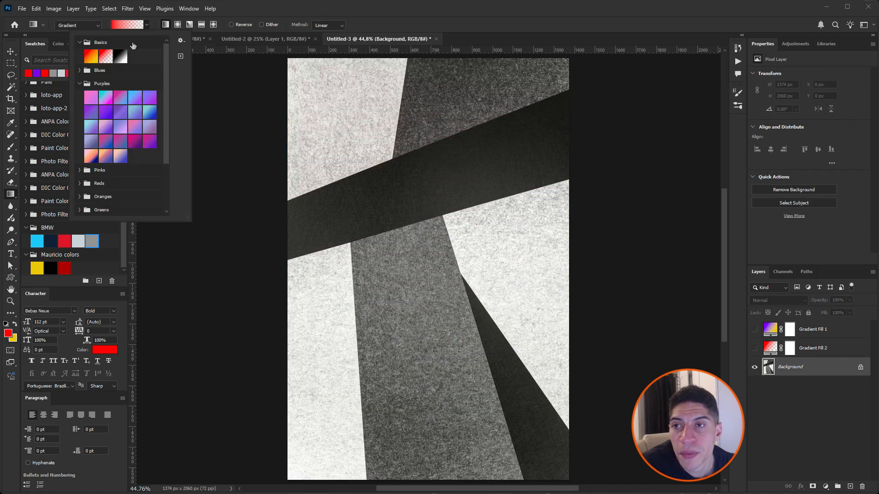
{"action": "left_click", "coordinate": [120, 56]}
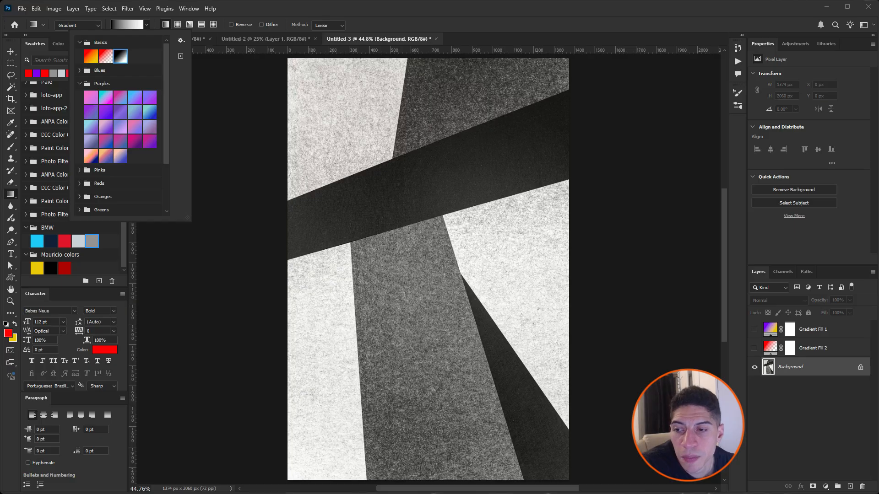
{"action": "left_click", "coordinate": [438, 415]}
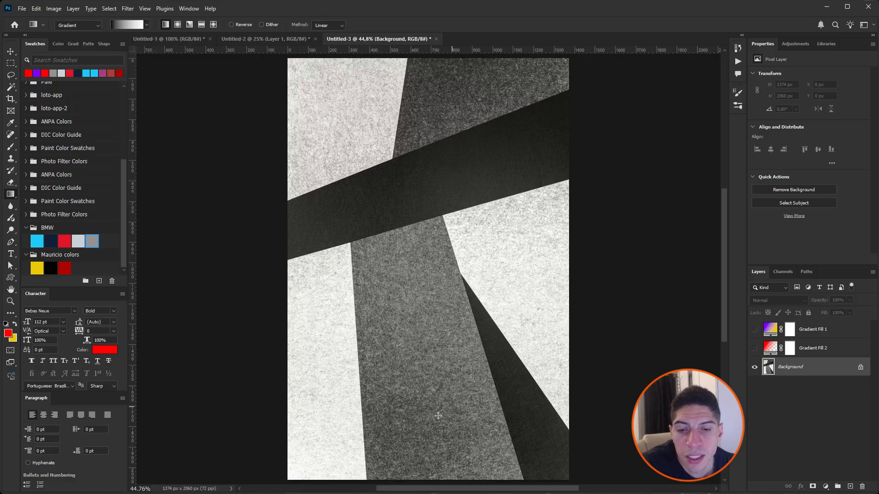
{"action": "left_click_drag", "start_coordinate": [438, 415], "coordinate": [430, 77]}
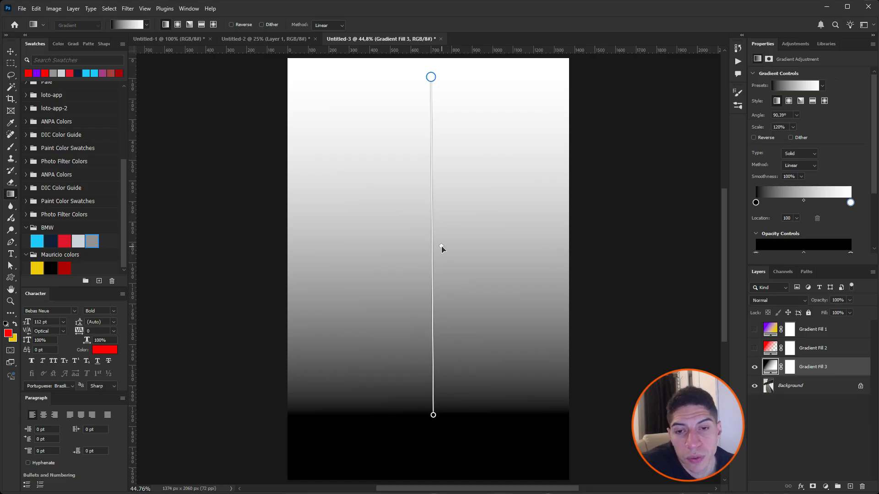
{"action": "left_click_drag", "start_coordinate": [441, 247], "coordinate": [455, 232]}
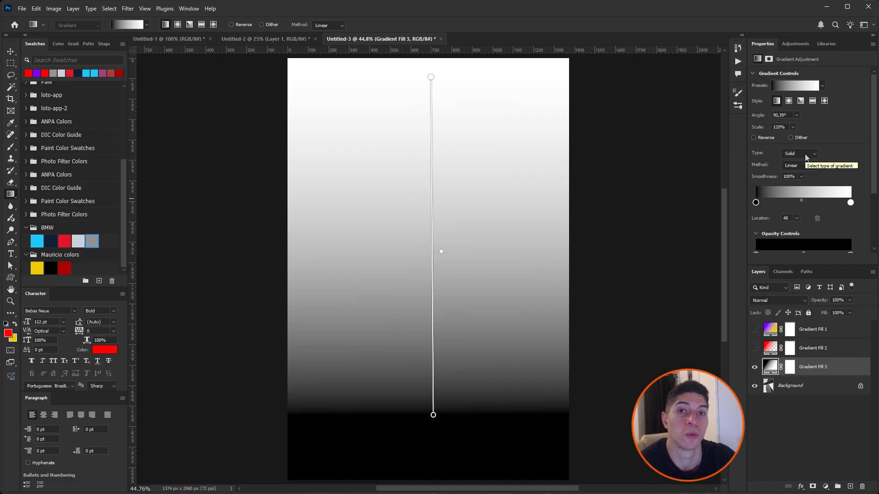
Step: Change the gradient's black starting colour stop to blue 1623d4
{"action": "left_click", "coordinate": [755, 203]}
{"action": "double_click", "coordinate": [756, 202]}
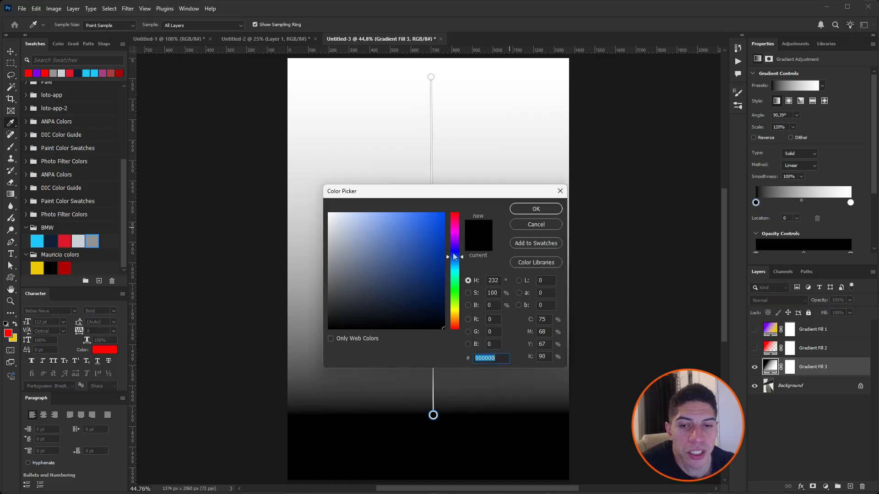
{"action": "left_click", "coordinate": [453, 253]}
{"action": "left_click_drag", "start_coordinate": [430, 236], "coordinate": [432, 232]}
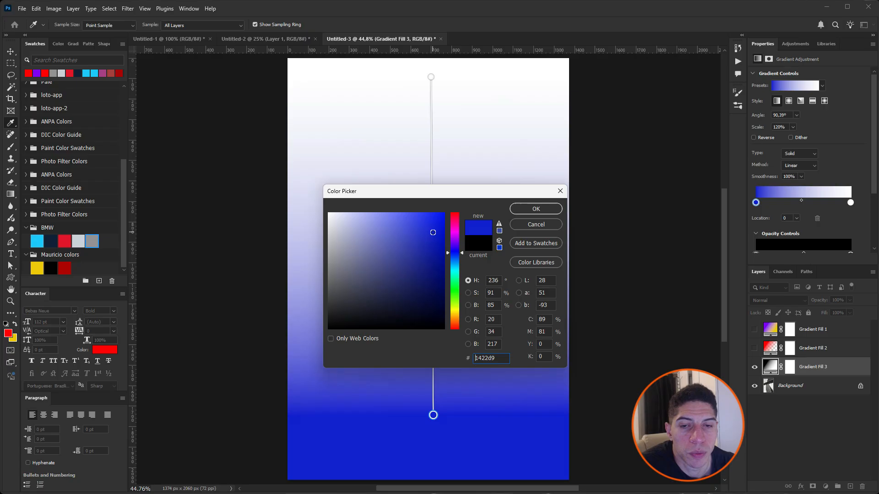
{"action": "left_click", "coordinate": [529, 210]}
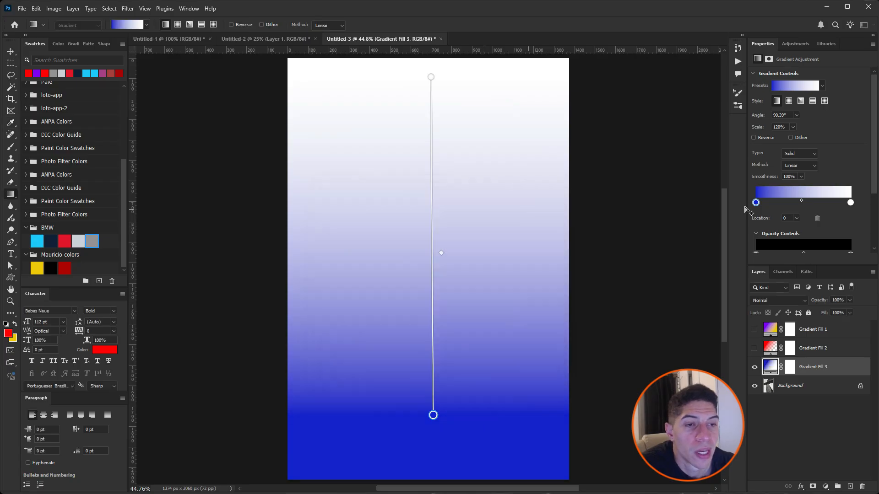
Step: Change the gradient's white end colour stop to orange da9500
{"action": "double_click", "coordinate": [850, 203]}
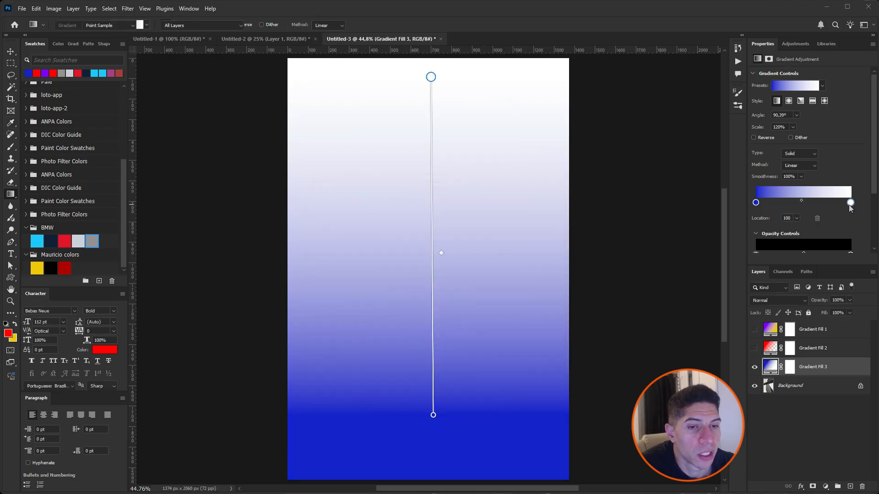
{"action": "left_click_drag", "start_coordinate": [456, 326], "coordinate": [456, 316]}
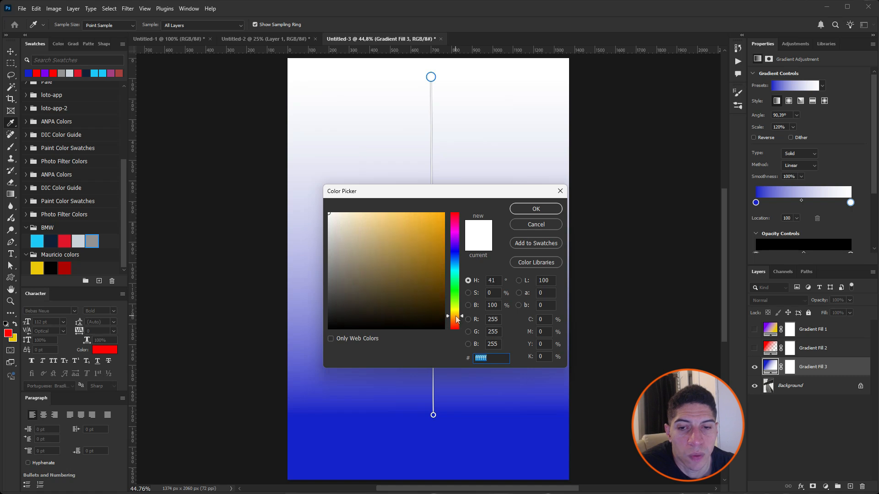
{"action": "left_click", "coordinate": [440, 240]}
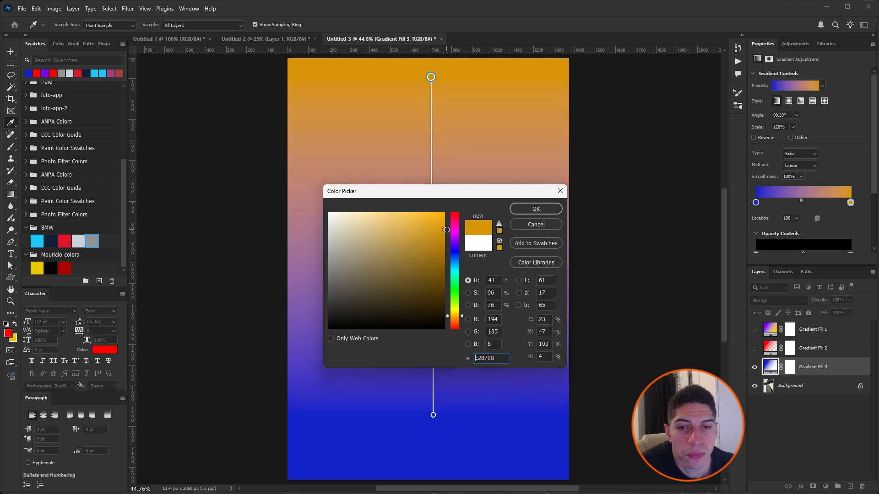
{"action": "left_click", "coordinate": [534, 208]}
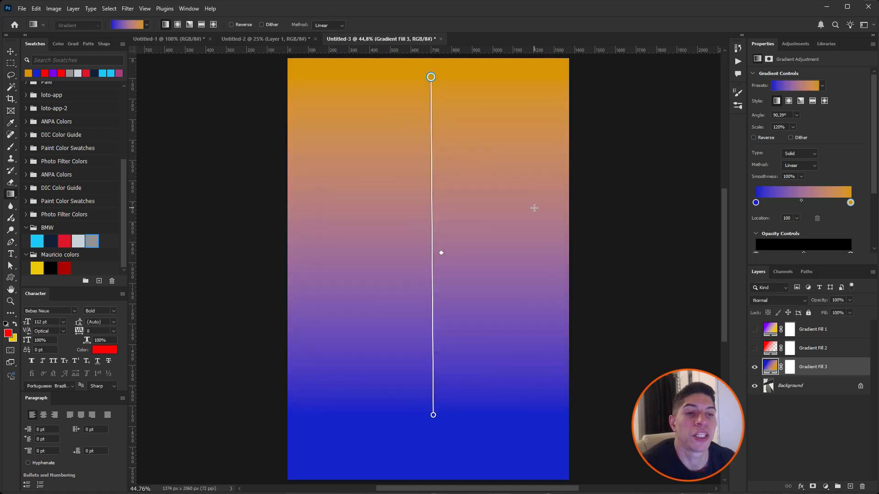
Step: Shift the midpoint between the blue and orange stops toward the orange end, ending at location 65
{"action": "left_click_drag", "start_coordinate": [442, 255], "coordinate": [444, 155]}
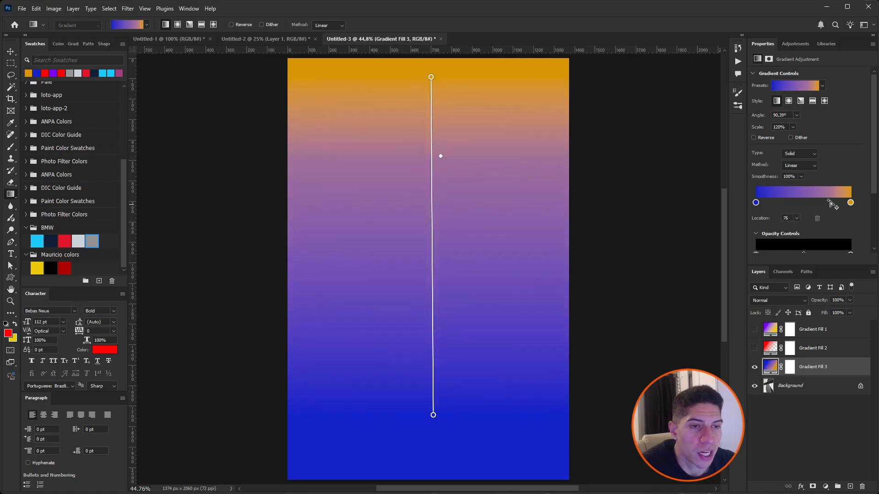
{"action": "left_click_drag", "start_coordinate": [822, 202], "coordinate": [797, 241]}
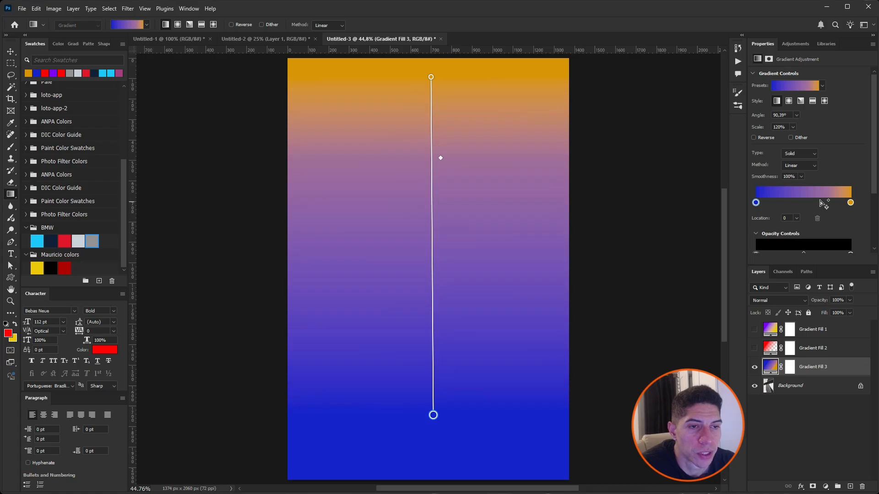
{"action": "mouse_move", "coordinate": [829, 203]}
{"action": "left_mouse_down"}
{"action": "mouse_move", "coordinate": [775, 203]}
{"action": "mouse_move", "coordinate": [819, 204]}
{"action": "left_mouse_up"}
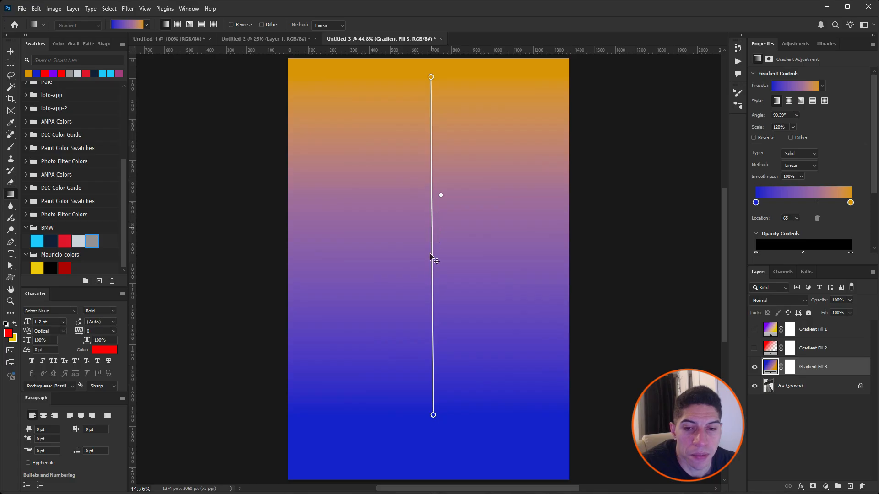
Step: Add a red colour stop on the canvas gradient line at location 41 and try deleting it
{"action": "left_click", "coordinate": [438, 299]}
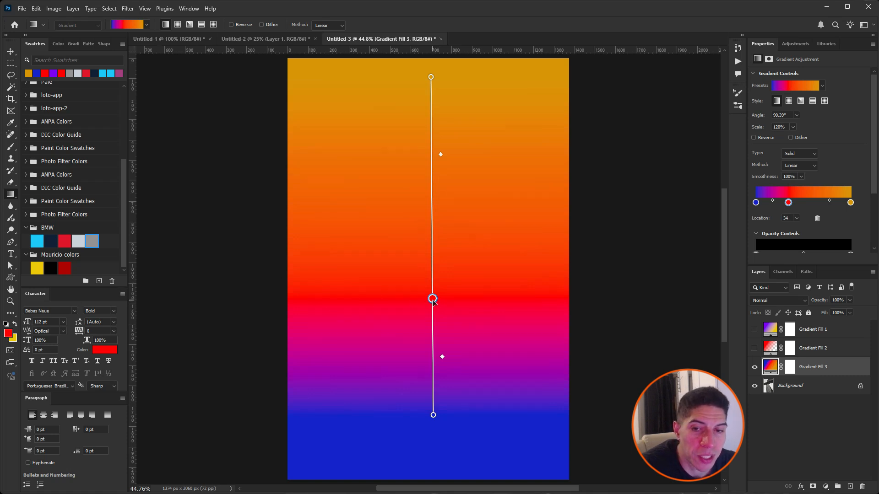
{"action": "left_click_drag", "start_coordinate": [434, 299], "coordinate": [434, 276]}
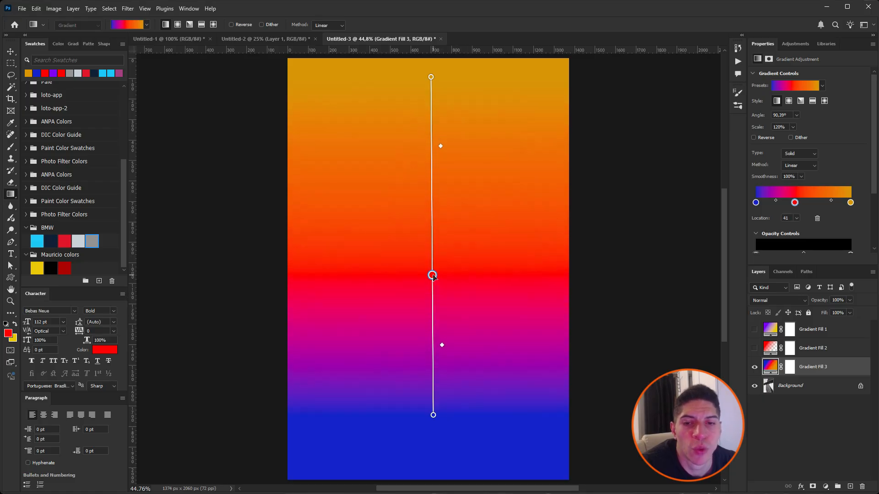
{"action": "key", "text": "Delete"}
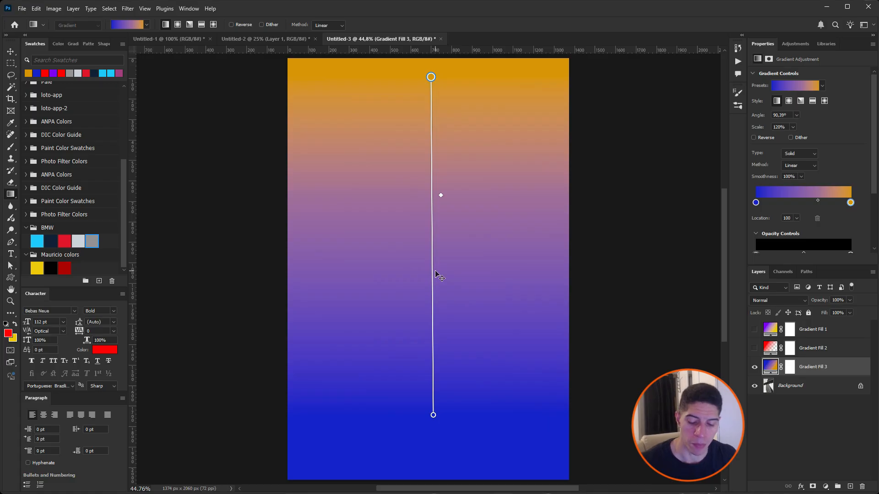
{"action": "key", "text": "ctrl+z"}
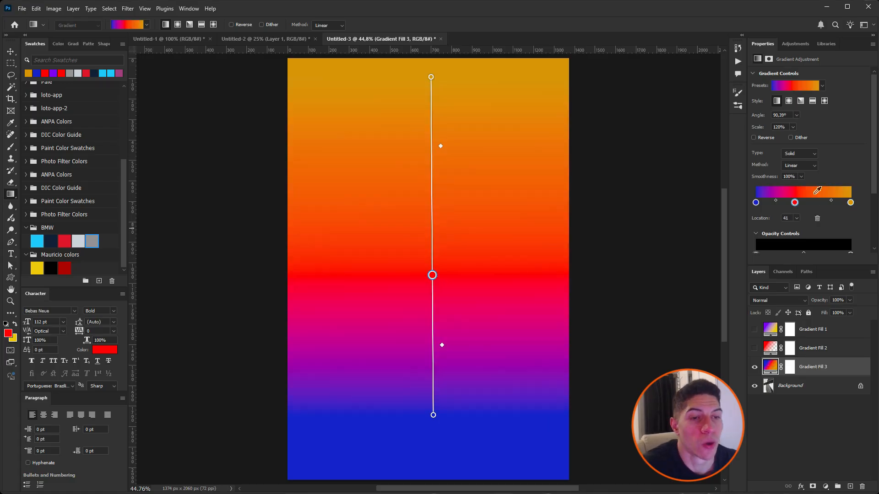
Step: Remove the red stop, then practise adding a red stop at locations 52 and 54 and deleting it each time
{"action": "left_click_drag", "start_coordinate": [796, 204], "coordinate": [808, 228]}
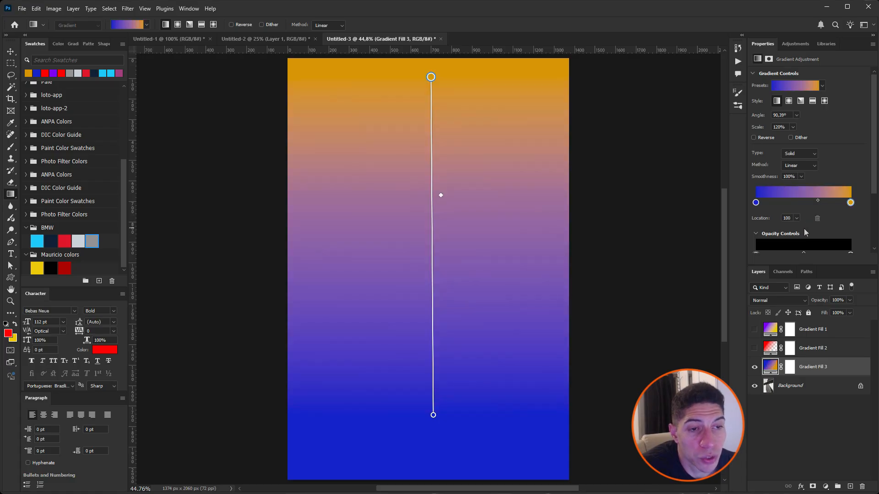
{"action": "left_click", "coordinate": [807, 204]}
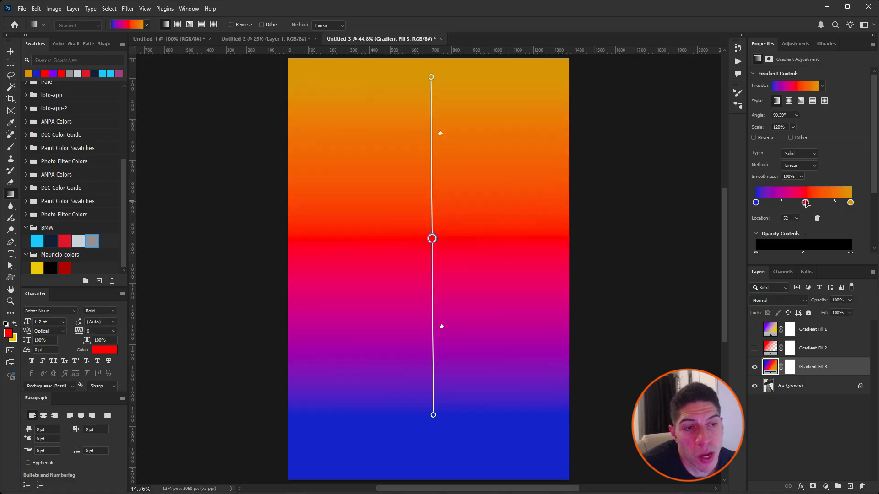
{"action": "left_click_drag", "start_coordinate": [807, 203], "coordinate": [818, 221]}
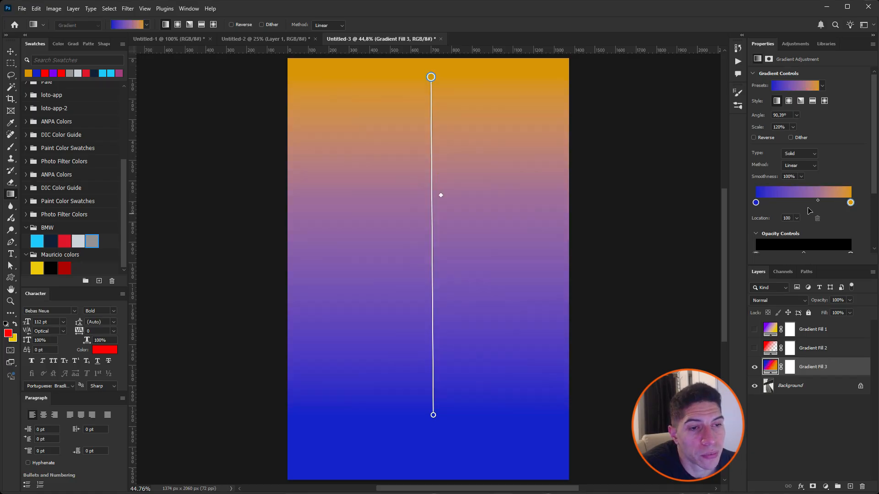
{"action": "left_click", "coordinate": [806, 203]}
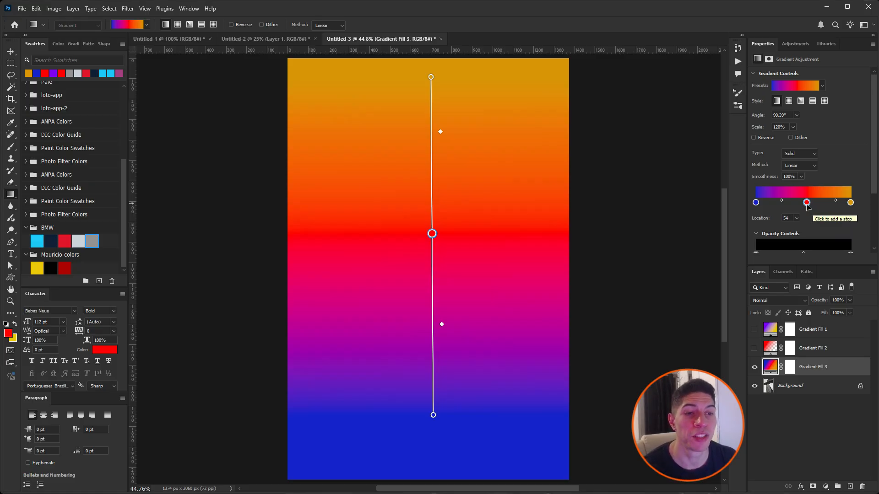
{"action": "left_click", "coordinate": [817, 219]}
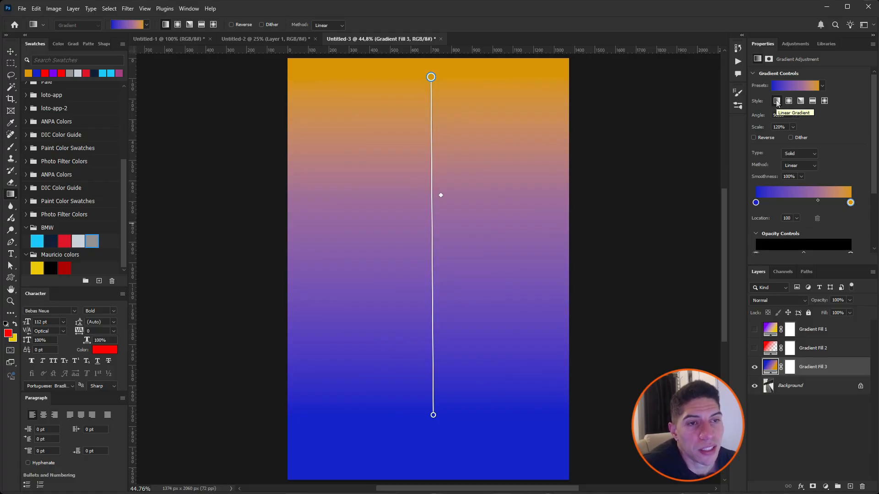
Step: Switch the blue-to-orange gradient fill to the radial style
{"action": "left_click", "coordinate": [790, 101]}
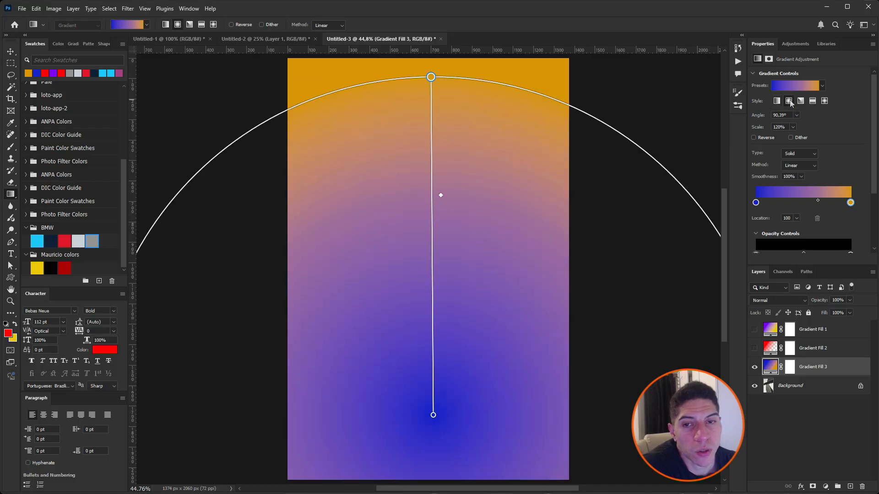
Step: Move the radial gradient's blue centre to the middle of the canvas and its orange edge near the top, at about 63% scale
{"action": "left_click_drag", "start_coordinate": [430, 78], "coordinate": [433, 237]}
{"action": "left_click_drag", "start_coordinate": [434, 415], "coordinate": [433, 250]}
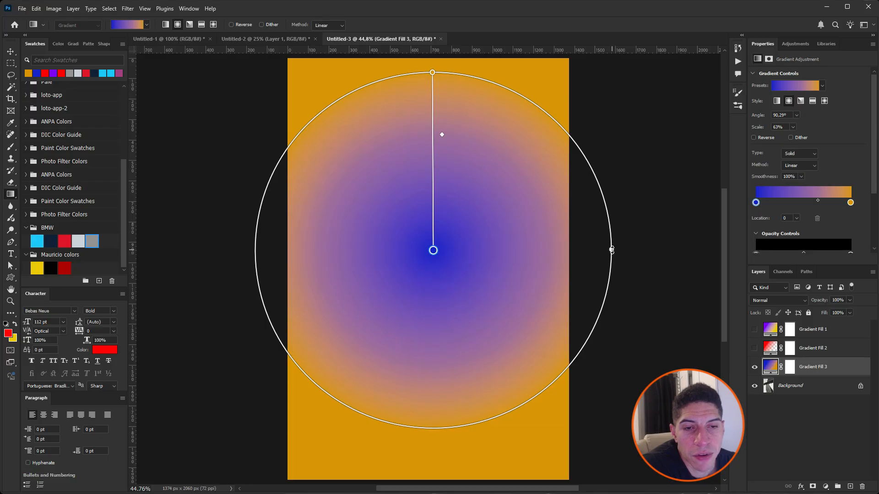
{"action": "left_click_drag", "start_coordinate": [611, 250], "coordinate": [646, 250]}
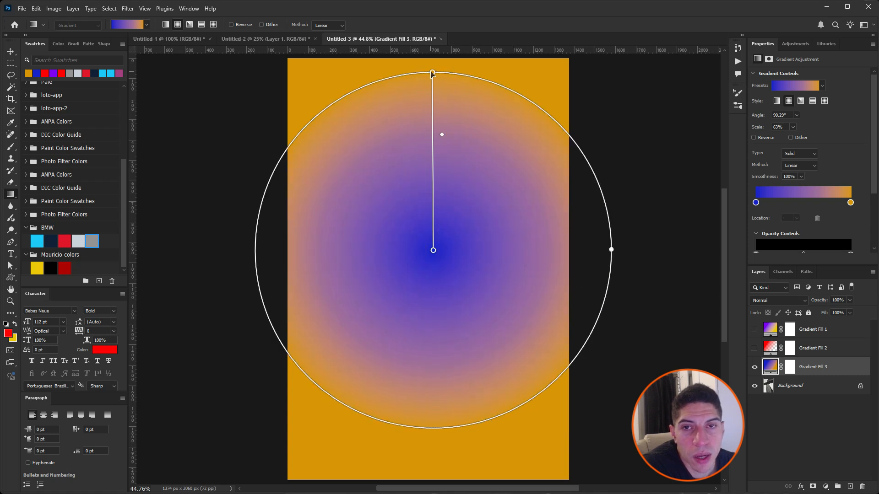
Step: Shrink the radial gradient to about 45% scale at 90° and shift its midpoint to location 70
{"action": "left_click_drag", "start_coordinate": [432, 73], "coordinate": [433, 123]}
{"action": "left_click", "coordinate": [424, 168]}
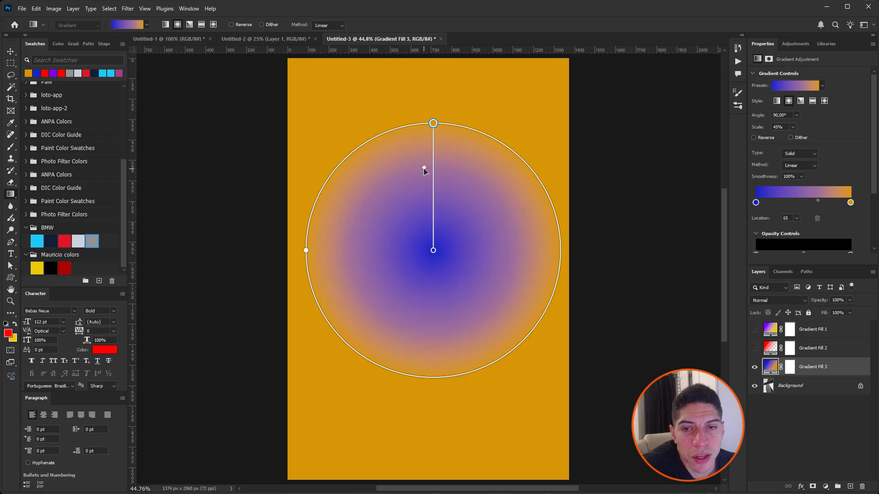
{"action": "mouse_move", "coordinate": [425, 171]}
{"action": "left_mouse_down"}
{"action": "mouse_move", "coordinate": [421, 206]}
{"action": "mouse_move", "coordinate": [427, 156]}
{"action": "left_mouse_up"}
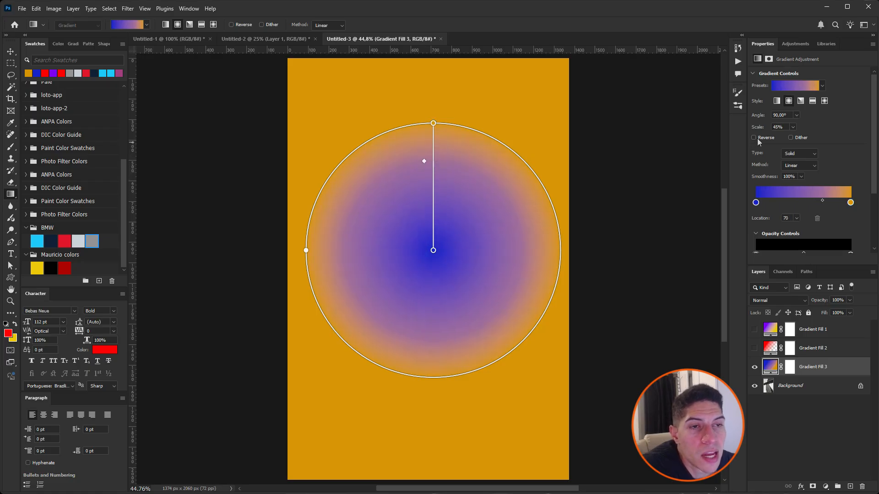
Step: Try the angle, reflected, diamond and radial styles on the blue-to-orange gradient, finishing on the linear style
{"action": "left_click", "coordinate": [801, 101]}
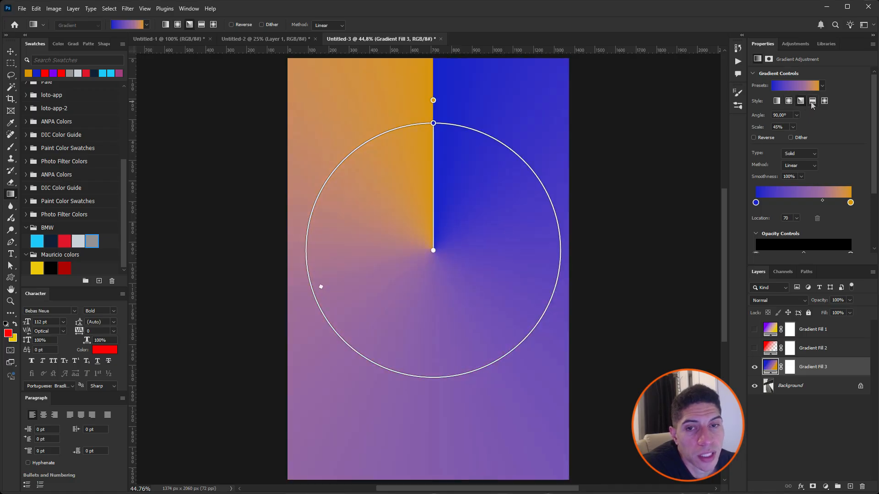
{"action": "left_click", "coordinate": [812, 103]}
{"action": "left_click", "coordinate": [824, 102]}
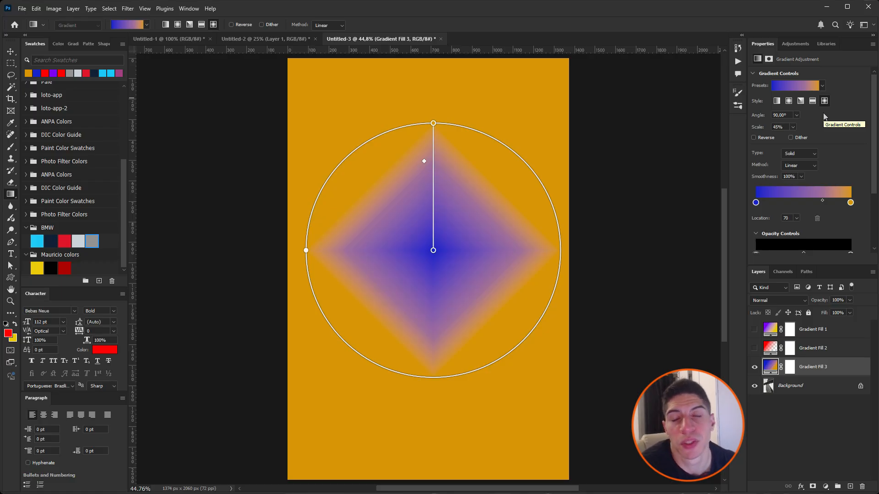
{"action": "left_click", "coordinate": [814, 102]}
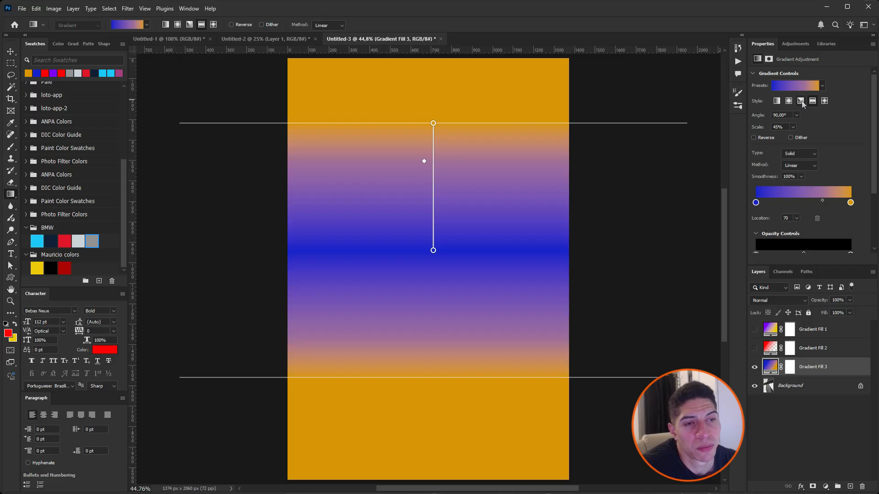
{"action": "left_click", "coordinate": [802, 104]}
{"action": "left_click", "coordinate": [825, 103]}
{"action": "left_click", "coordinate": [801, 104]}
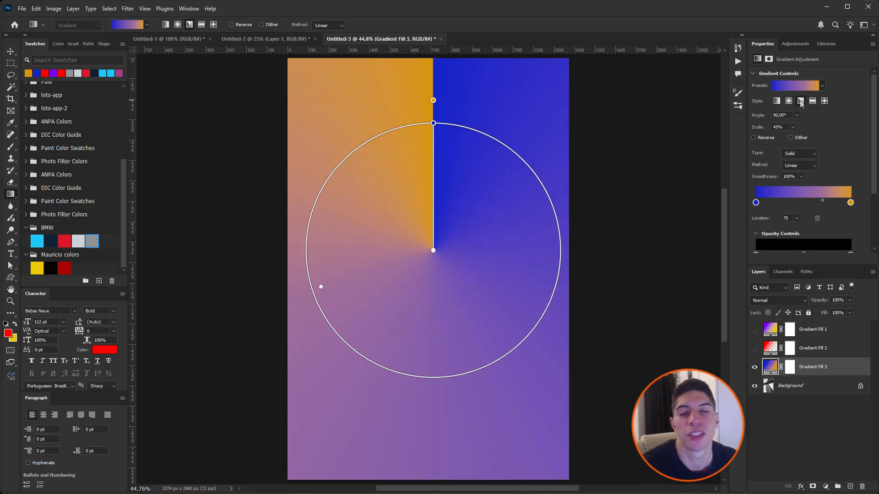
{"action": "left_click", "coordinate": [777, 102]}
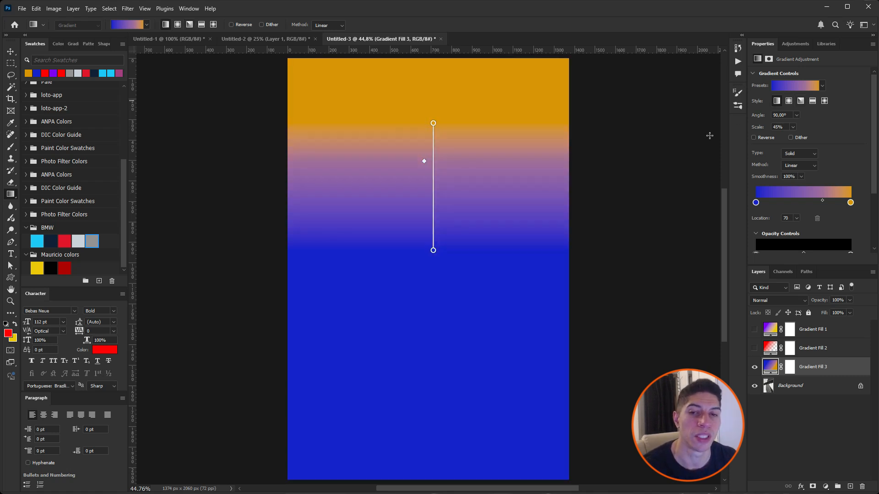
{"action": "left_click", "coordinate": [788, 103]}
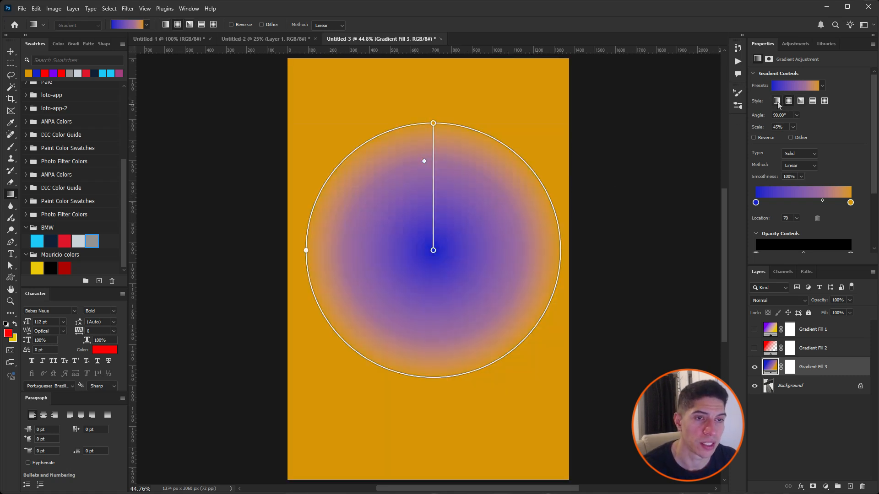
{"action": "left_click", "coordinate": [777, 102]}
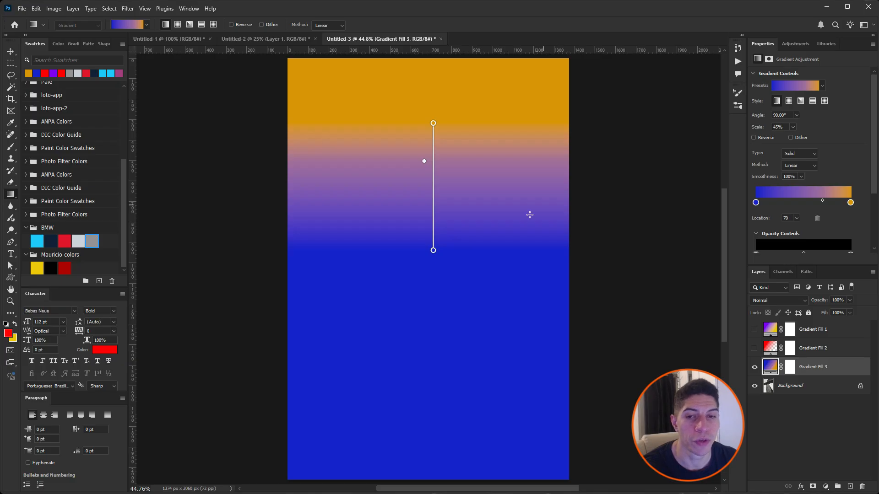
Step: Lengthen the linear gradient to about 94% scale and swap its stops, with orange at location 0 and blue at location 100
{"action": "left_click_drag", "start_coordinate": [435, 257], "coordinate": [439, 396]}
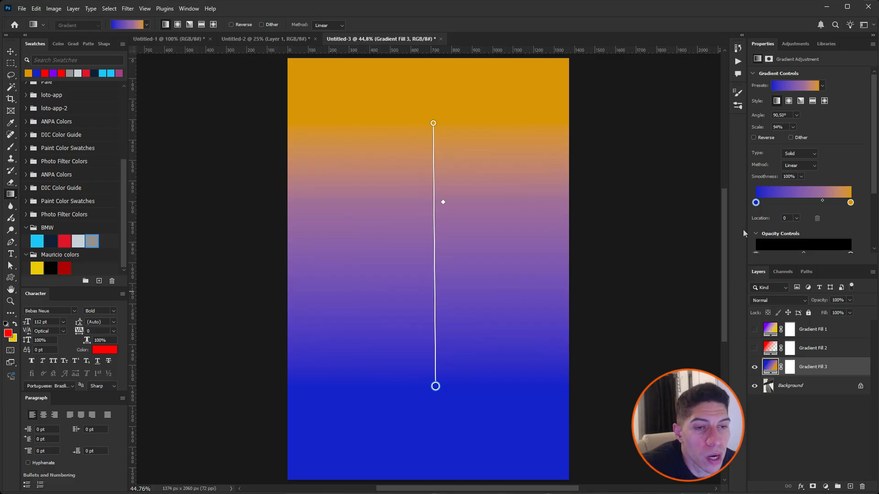
{"action": "mouse_move", "coordinate": [756, 204]}
{"action": "left_mouse_down"}
{"action": "mouse_move", "coordinate": [846, 205]}
{"action": "mouse_move", "coordinate": [757, 205]}
{"action": "left_mouse_up"}
{"action": "left_click_drag", "start_coordinate": [811, 205], "coordinate": [858, 208]}
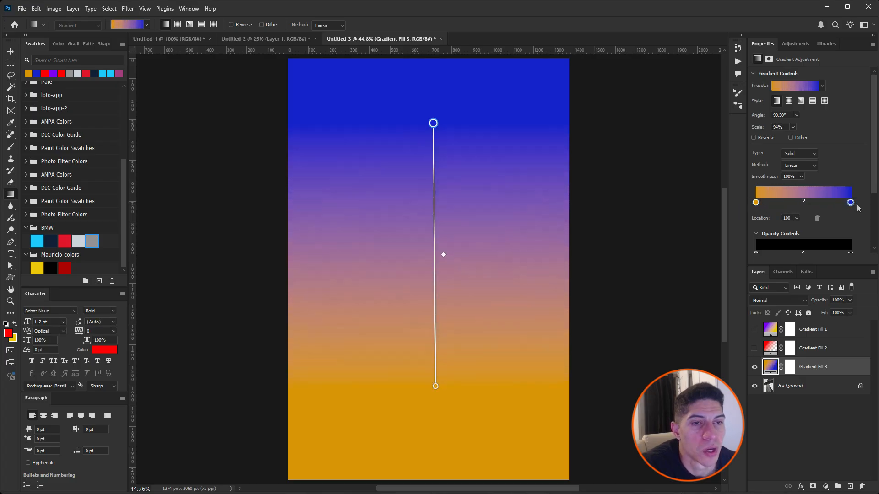
Step: Switch the gradient's Reverse option on and off twice to compare the colour order
{"action": "left_click", "coordinate": [753, 137]}
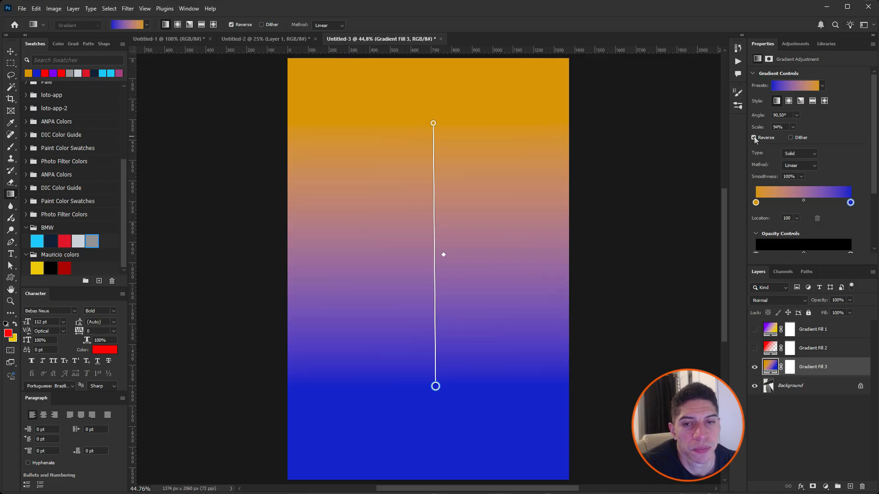
{"action": "left_click", "coordinate": [753, 138]}
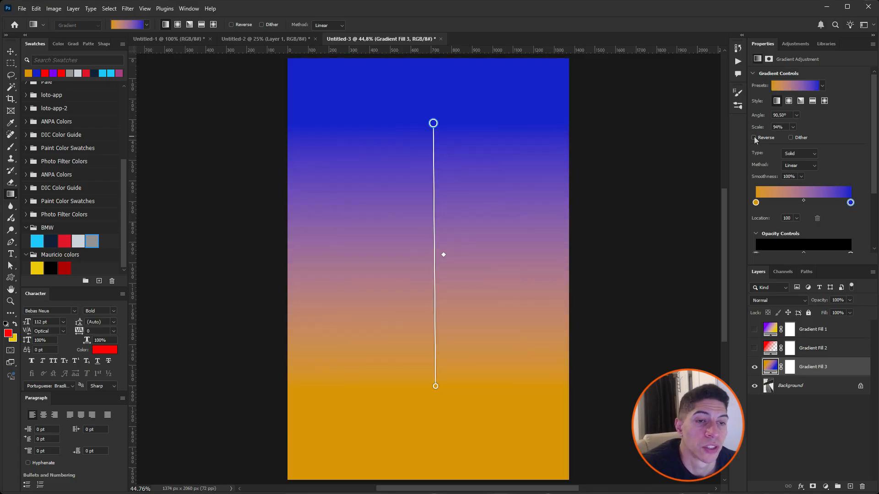
{"action": "left_click", "coordinate": [753, 138]}
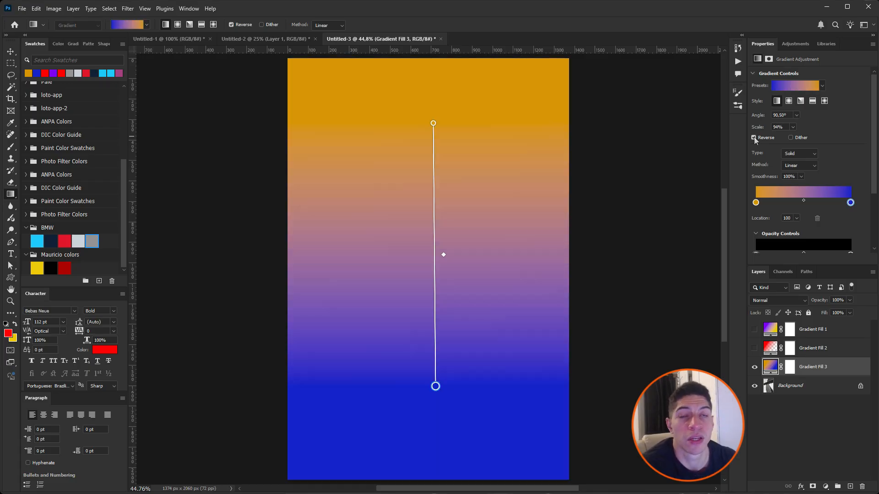
{"action": "left_click", "coordinate": [754, 137]}
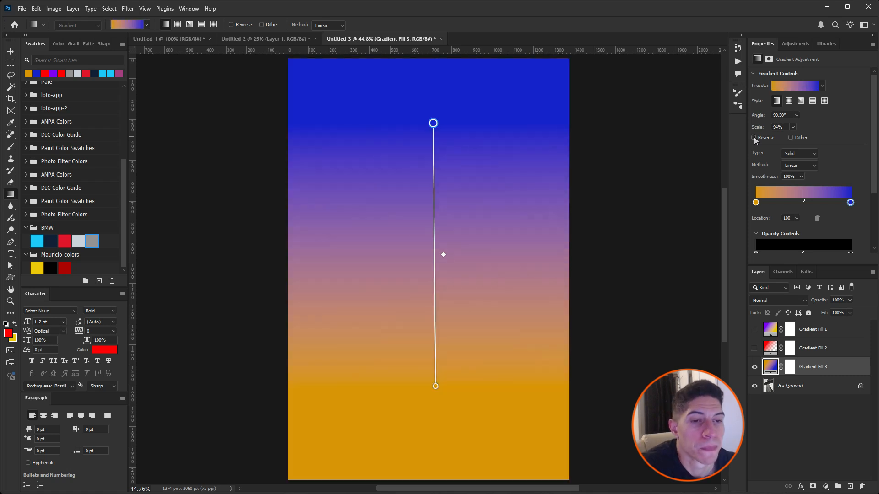
Step: Set the opacity of the gradient's opacity stop at location 100 to 50%
{"action": "scroll", "coordinate": [820, 234], "scroll_direction": "down", "scroll_amount": 1}
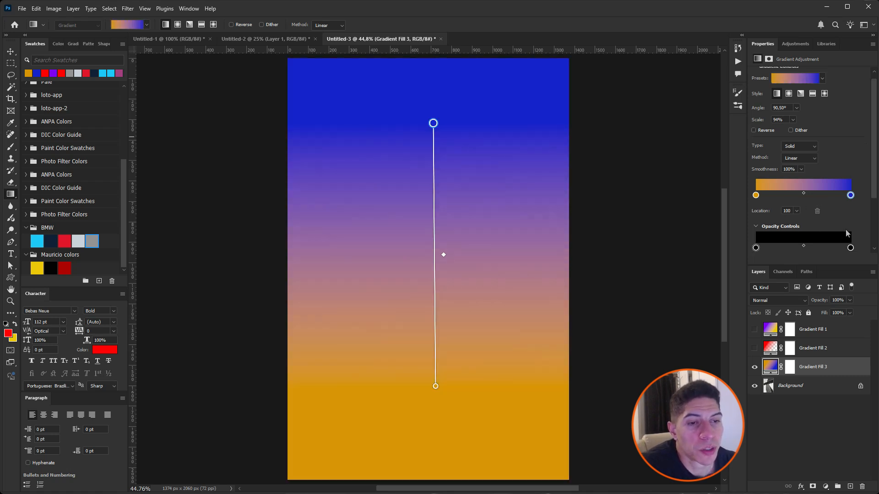
{"action": "scroll", "coordinate": [847, 231], "scroll_direction": "down", "scroll_amount": 4}
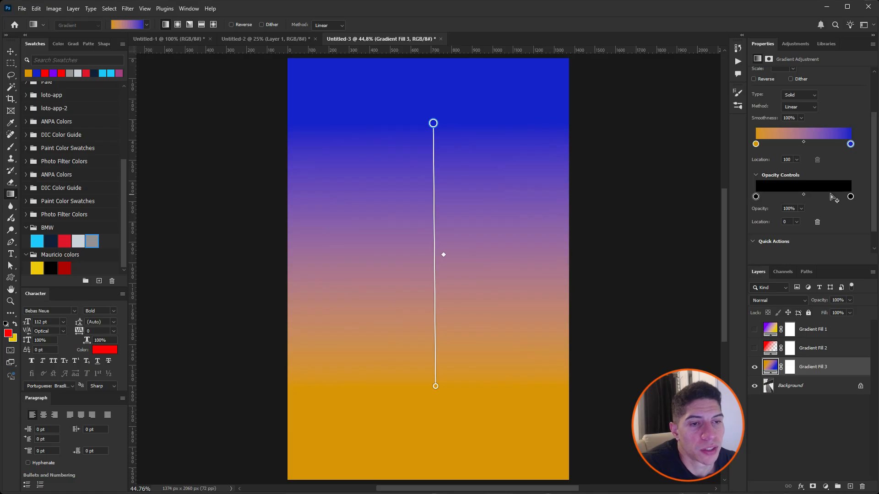
{"action": "left_click_drag", "start_coordinate": [850, 198], "coordinate": [836, 228]}
{"action": "mouse_move", "coordinate": [850, 197]}
{"action": "left_mouse_down"}
{"action": "mouse_move", "coordinate": [805, 198]}
{"action": "mouse_move", "coordinate": [865, 198]}
{"action": "left_mouse_up"}
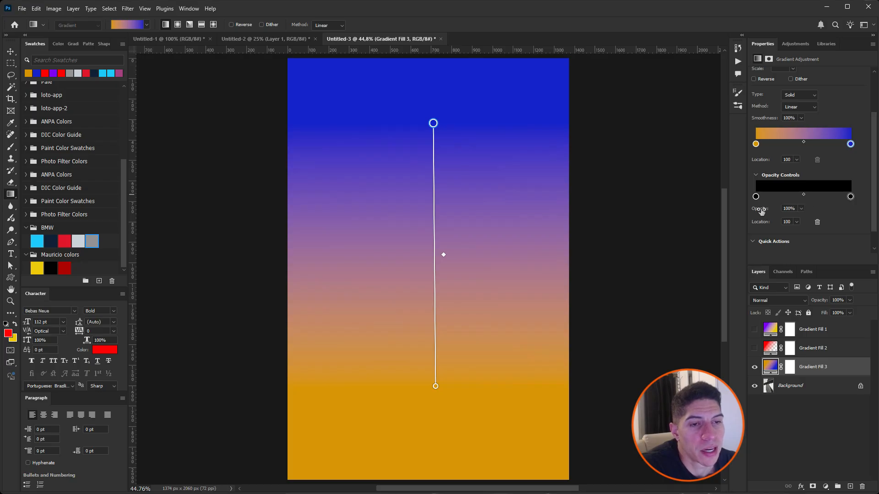
{"action": "left_click_drag", "start_coordinate": [761, 211], "coordinate": [808, 213]}
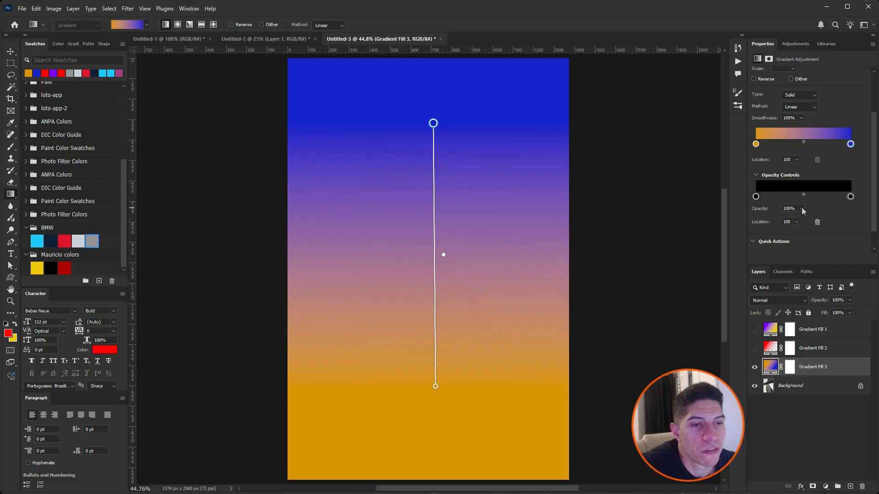
{"action": "left_click", "coordinate": [801, 208]}
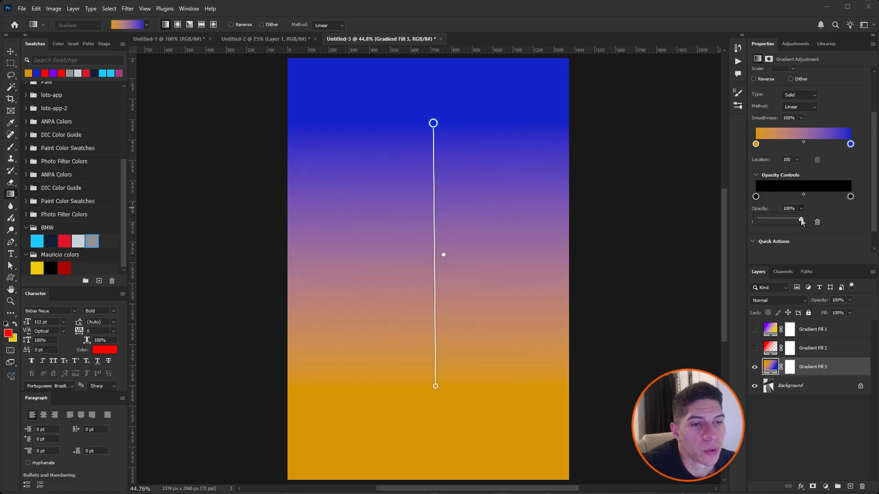
{"action": "left_click_drag", "start_coordinate": [801, 221], "coordinate": [768, 208]}
{"action": "left_click", "coordinate": [796, 208]}
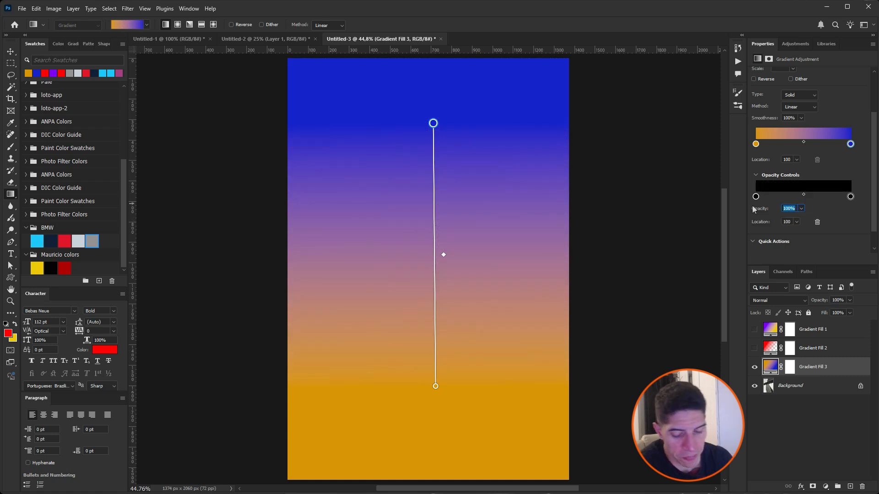
{"action": "type", "text": "50"}
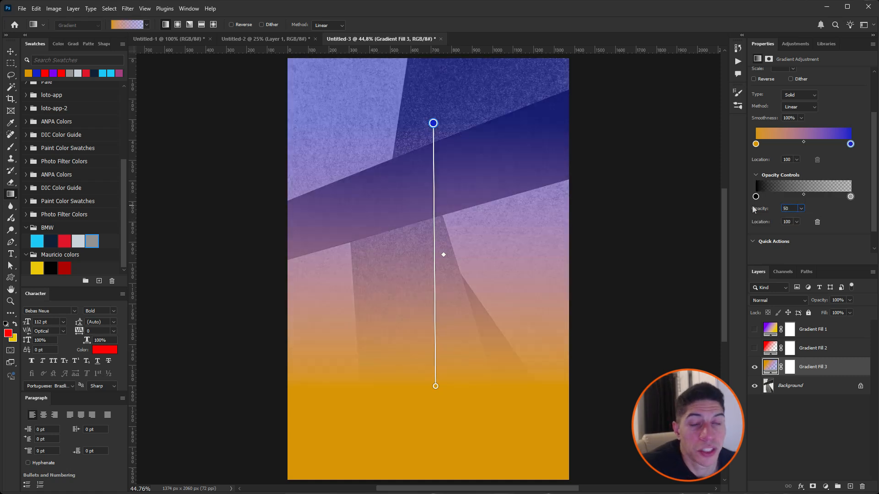
{"action": "key", "text": "Return"}
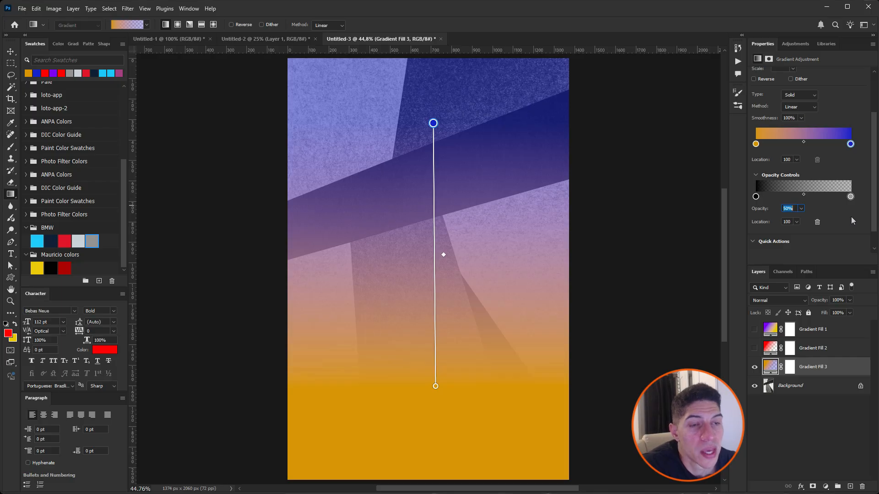
Step: Practise adding two red colour stops to the gradient, one at location 28, and removing them again
{"action": "left_click", "coordinate": [824, 145]}
{"action": "left_click", "coordinate": [782, 144]}
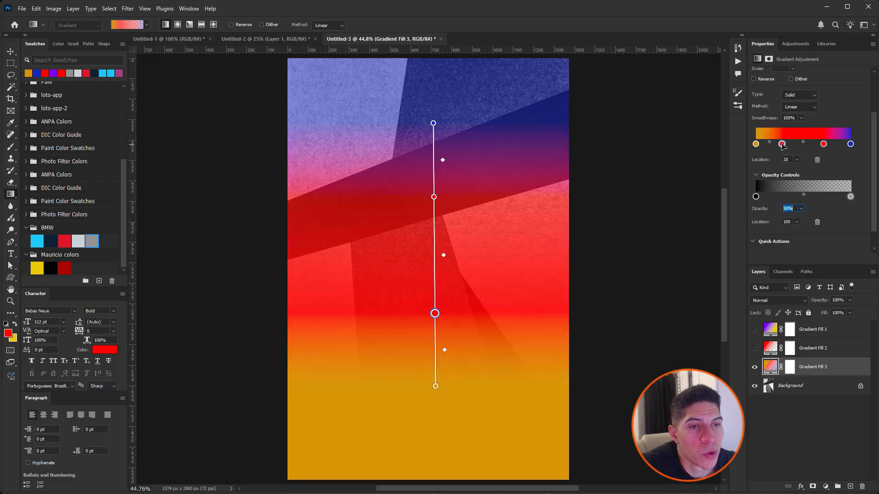
{"action": "left_click_drag", "start_coordinate": [783, 144], "coordinate": [825, 170]}
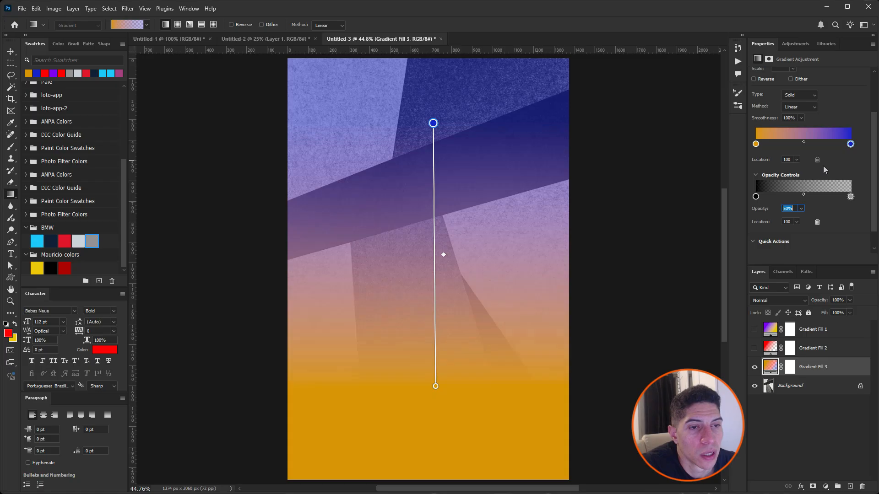
Step: Add a 100% opacity stop at location 58 and a 0% opacity stop at location 30
{"action": "left_click", "coordinate": [811, 197]}
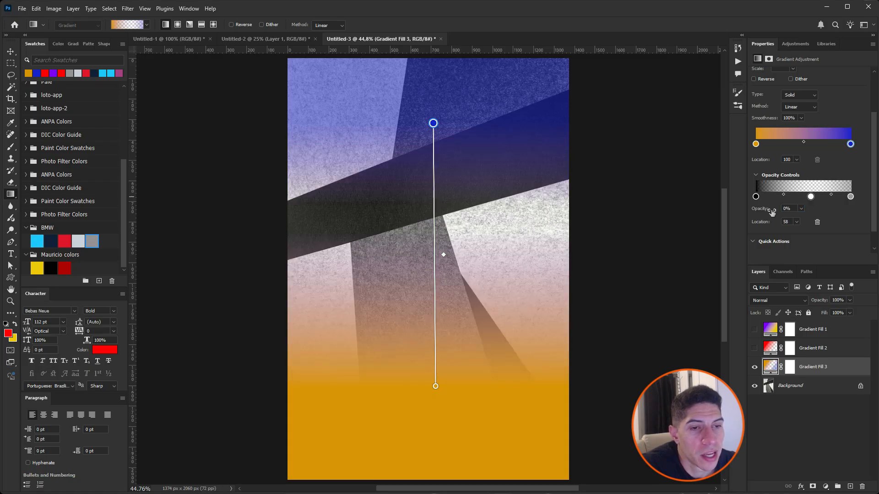
{"action": "left_click_drag", "start_coordinate": [771, 212], "coordinate": [827, 210]}
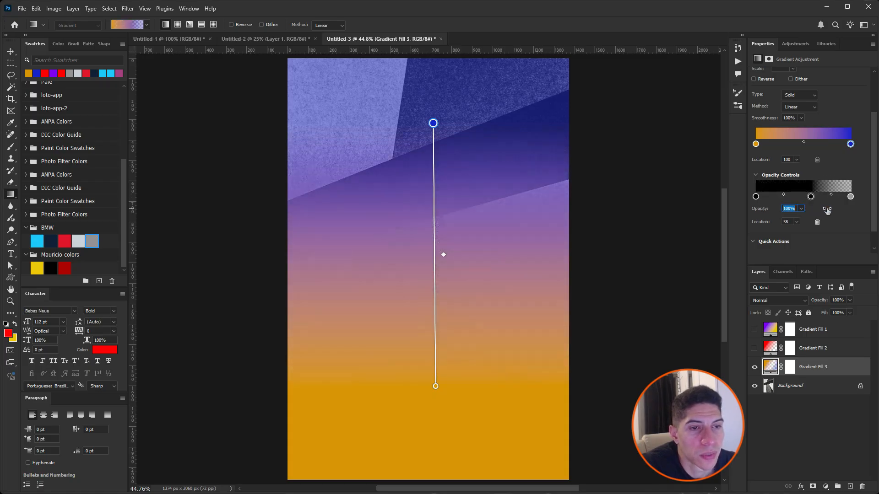
{"action": "left_click", "coordinate": [785, 197]}
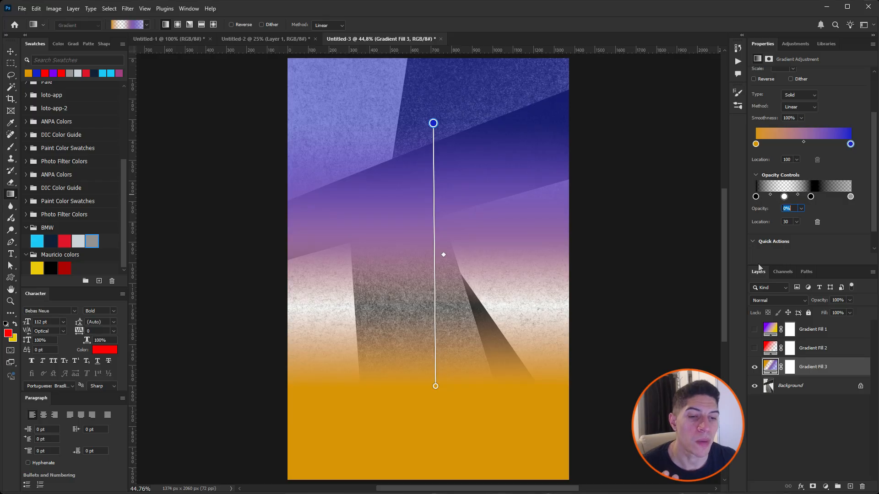
Step: Hide the orange-to-blue gradient fill and delete all three gradient fill layers above the Background
{"action": "left_click", "coordinate": [753, 370]}
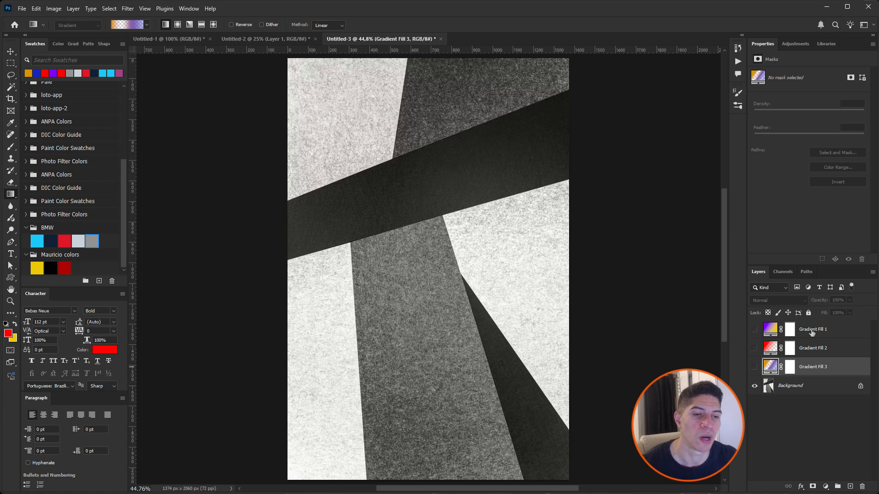
{"action": "left_click", "coordinate": [812, 330], "text": "shift"}
{"action": "key", "text": "Delete"}
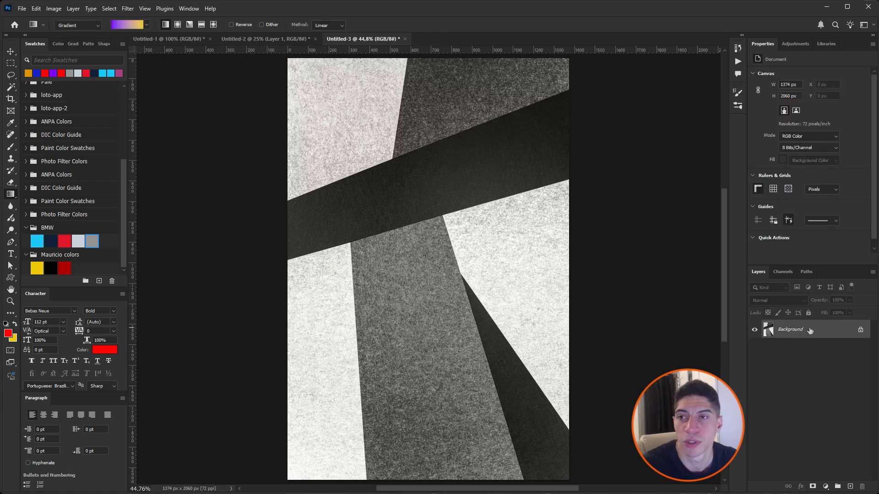
Step: Draw a vertical purple-to-yellow gradient from the canvas top to near its bottom and set its blend mode to Darken
{"action": "left_click_drag", "start_coordinate": [434, 69], "coordinate": [431, 443]}
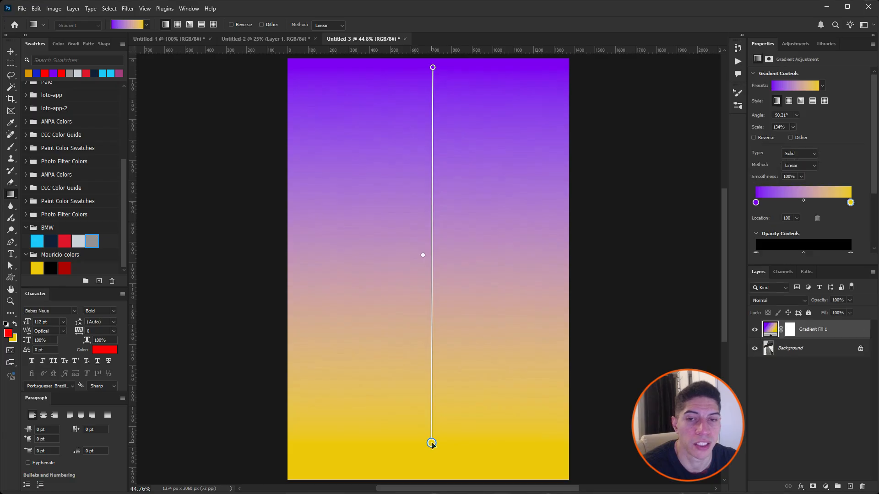
{"action": "left_click", "coordinate": [776, 302]}
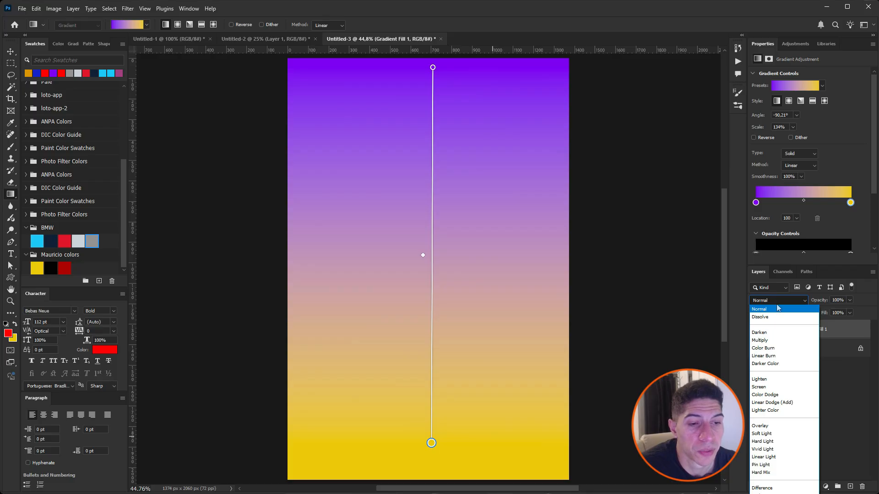
{"action": "left_click", "coordinate": [777, 334]}
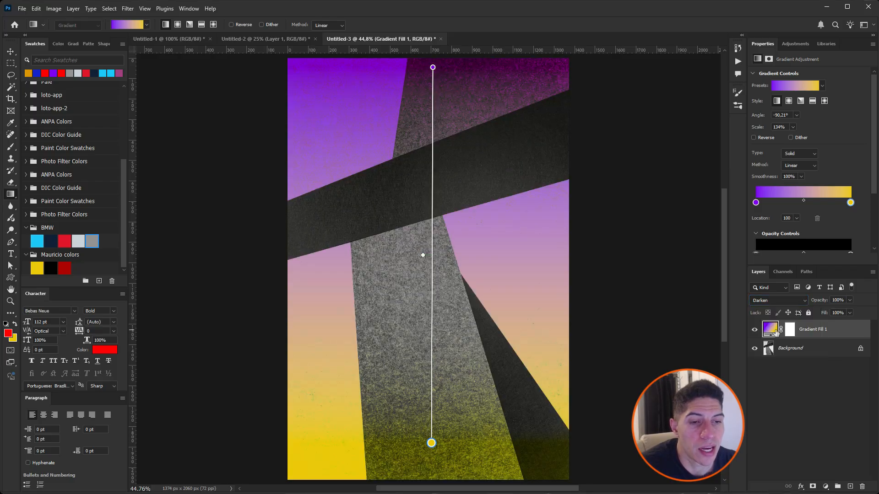
Step: Set the gradient fill layer's blend mode to Linear Light, and delete that layer
{"action": "left_click", "coordinate": [779, 301]}
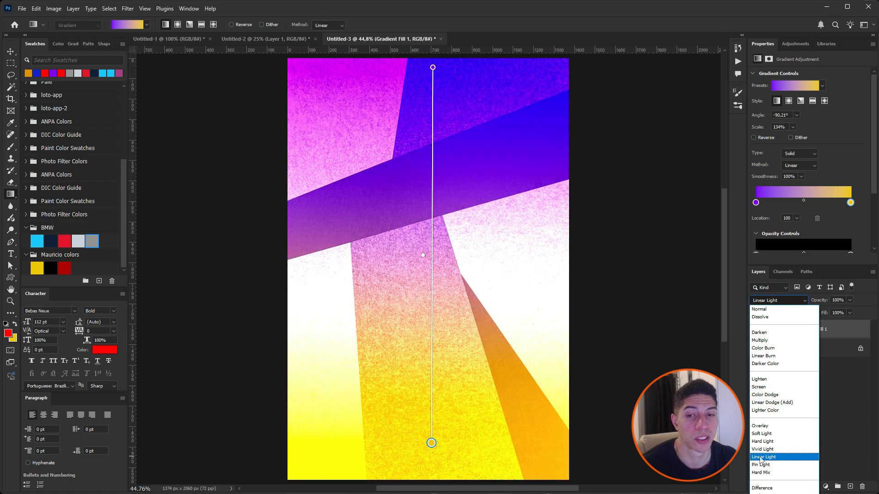
{"action": "left_click", "coordinate": [759, 457]}
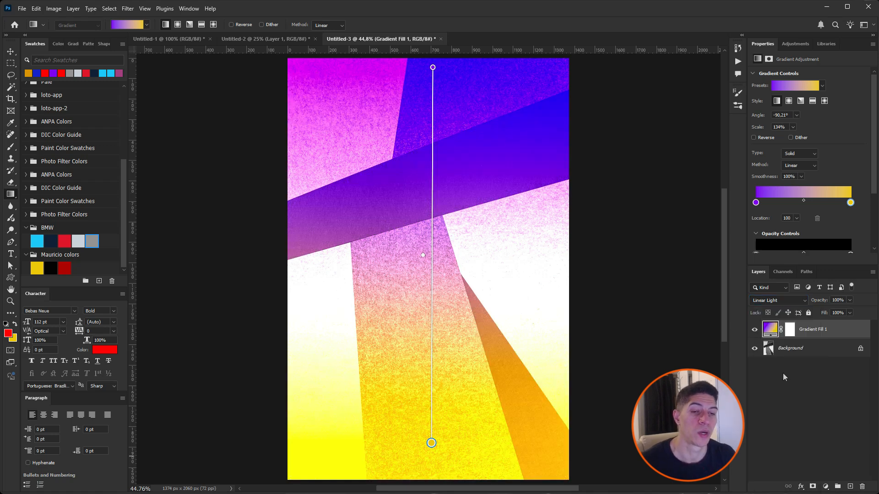
{"action": "left_click", "coordinate": [809, 335]}
{"action": "key", "text": "Delete"}
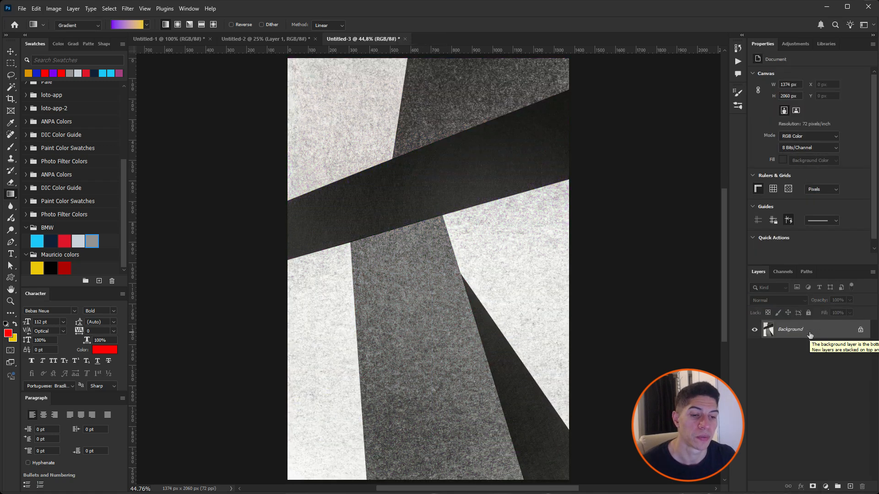
Step: Add a teal #00887d Solid Color fill layer above the Background and set its blend mode to Overlay
{"action": "left_click", "coordinate": [825, 486]}
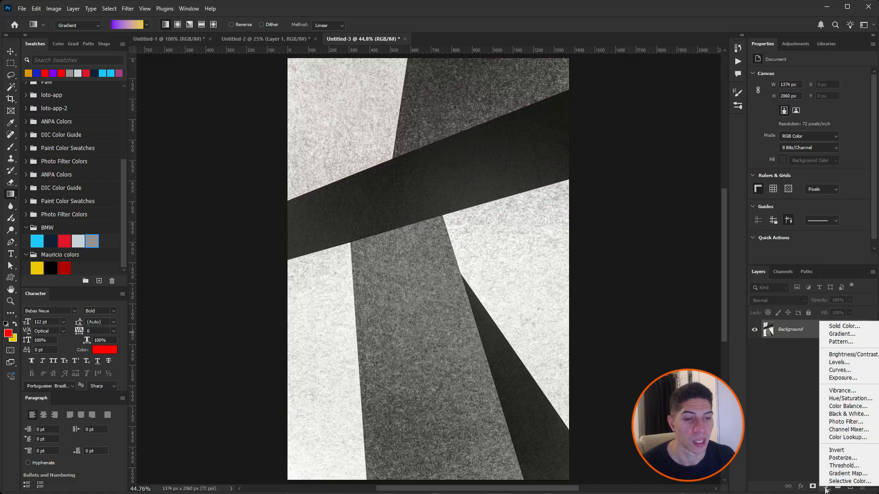
{"action": "left_click", "coordinate": [845, 328]}
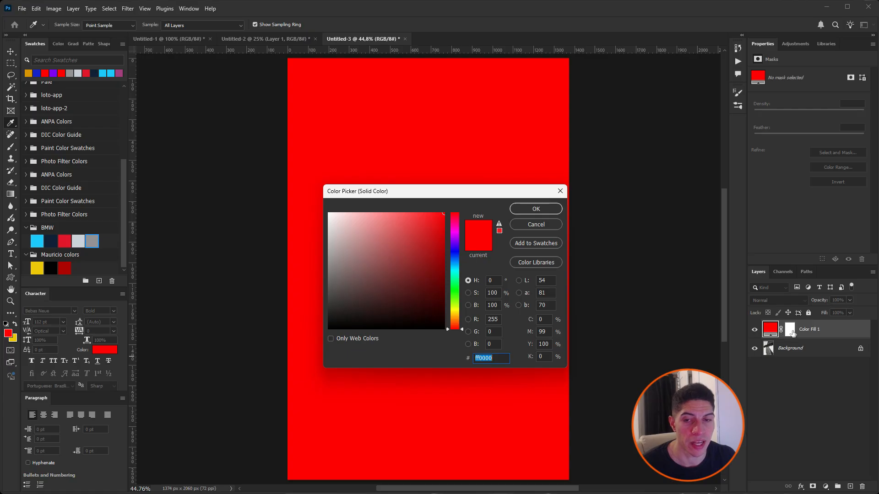
{"action": "left_click_drag", "start_coordinate": [426, 228], "coordinate": [453, 273]}
{"action": "left_click", "coordinate": [455, 259]}
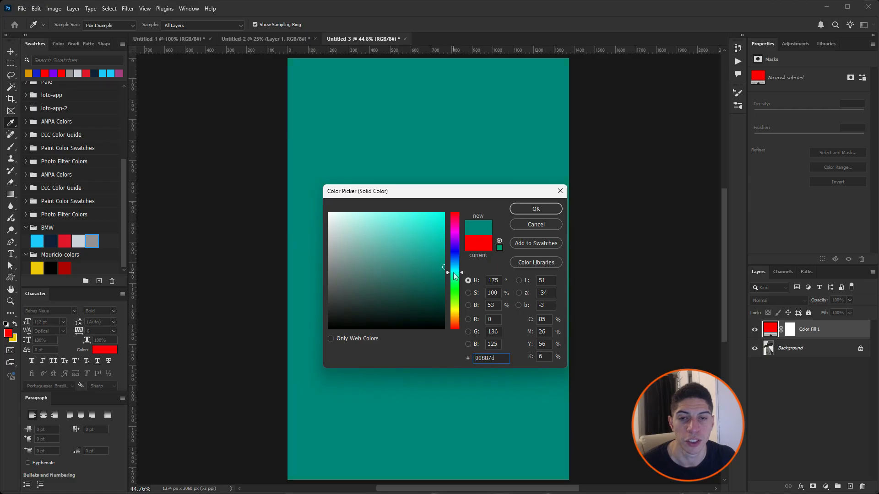
{"action": "left_click", "coordinate": [541, 208]}
{"action": "left_click", "coordinate": [780, 301]}
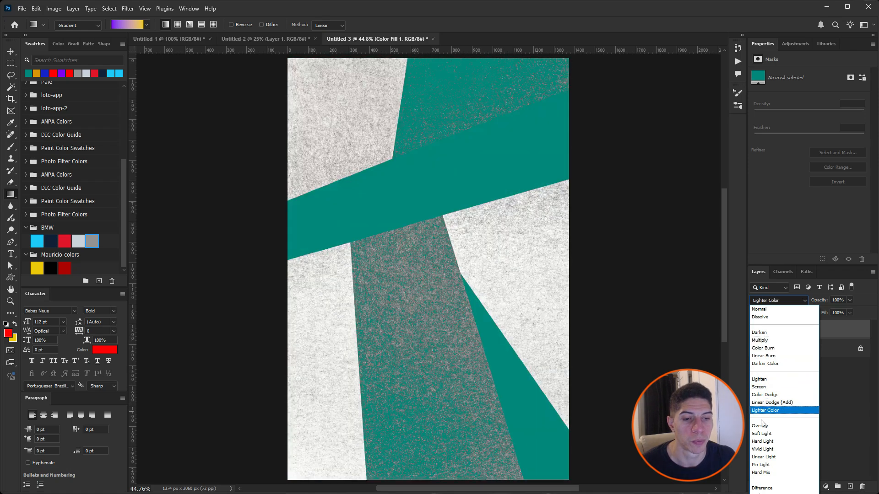
{"action": "left_click", "coordinate": [760, 427]}
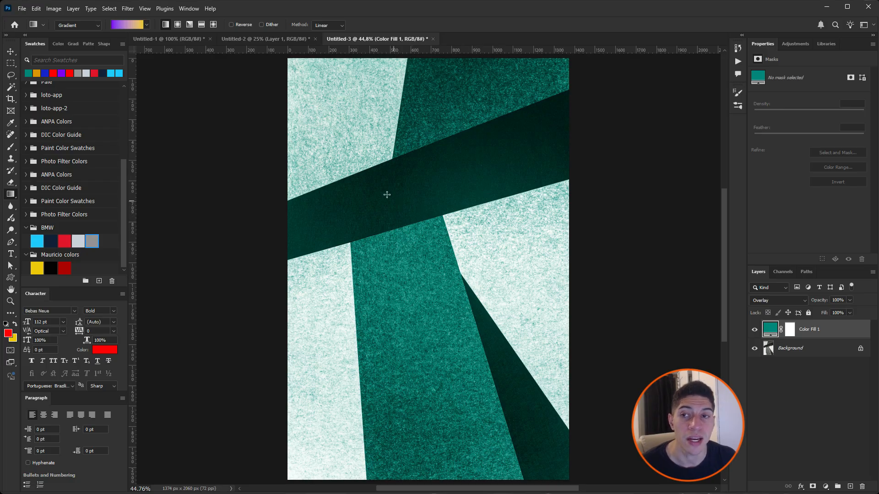
Step: In the Untitled-2 race car document, add a red #ff0000 Solid Color fill layer above the photo with Overlay blend mode
{"action": "left_click", "coordinate": [264, 39]}
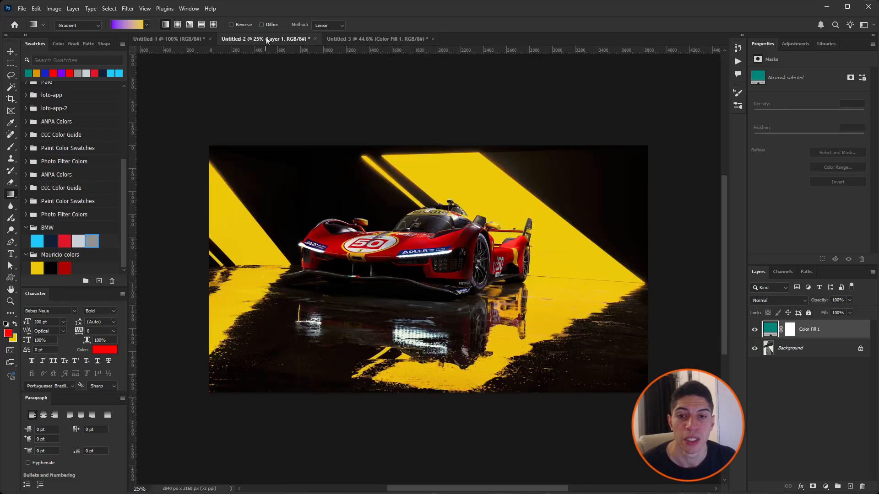
{"action": "left_click", "coordinate": [825, 486]}
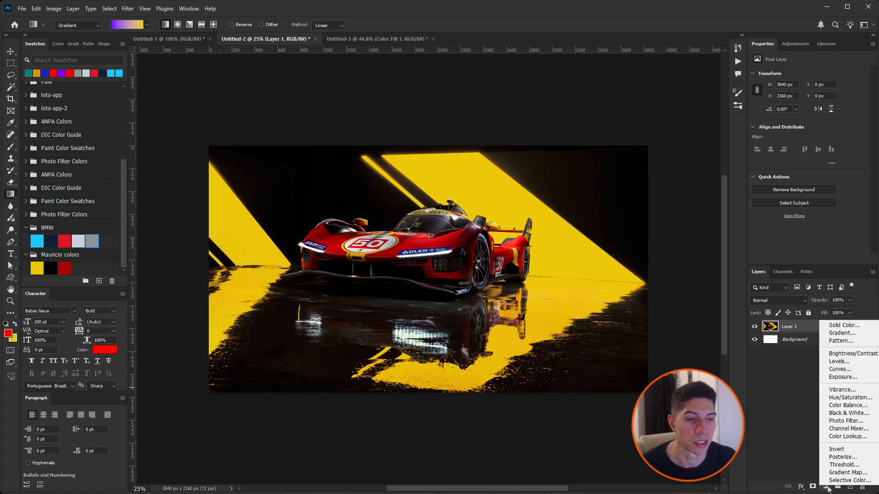
{"action": "left_click", "coordinate": [843, 325]}
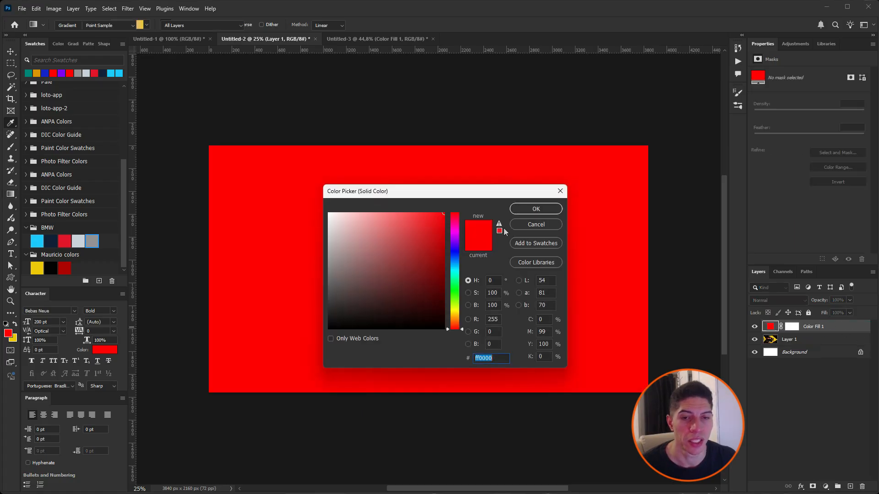
{"action": "key", "text": "Return"}
{"action": "left_click", "coordinate": [778, 300]}
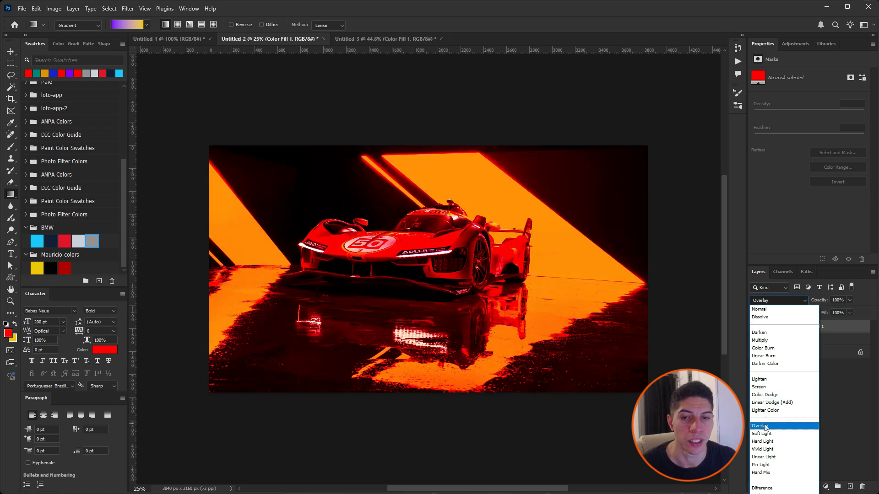
{"action": "left_click", "coordinate": [765, 425]}
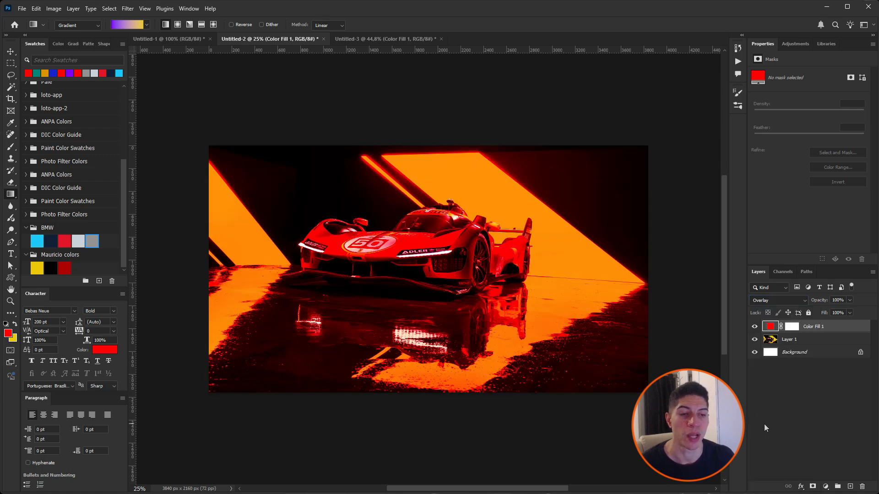